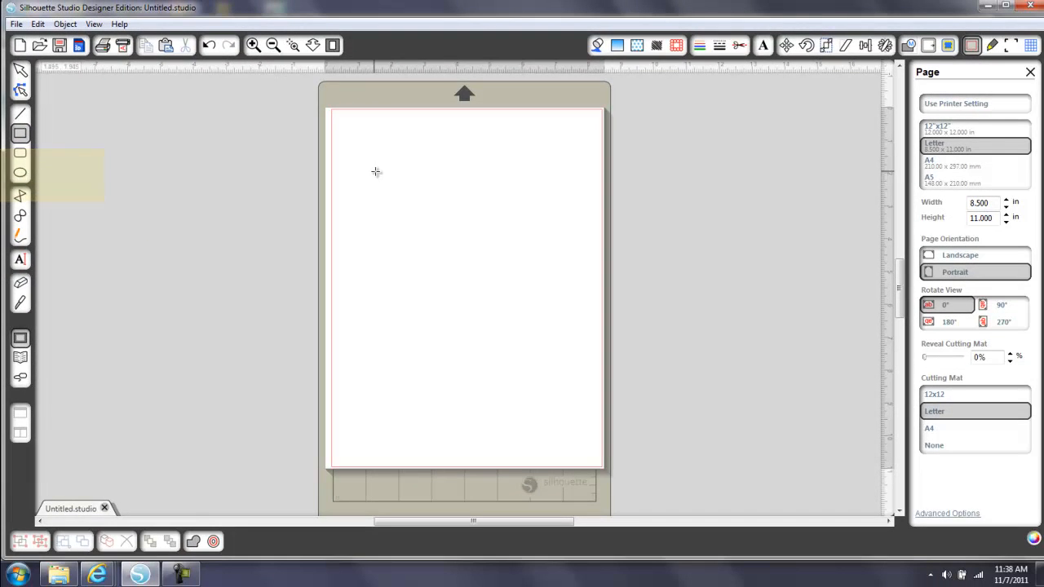
pyautogui.moveTo(378, 171); pyautogui.dragTo(544, 312)
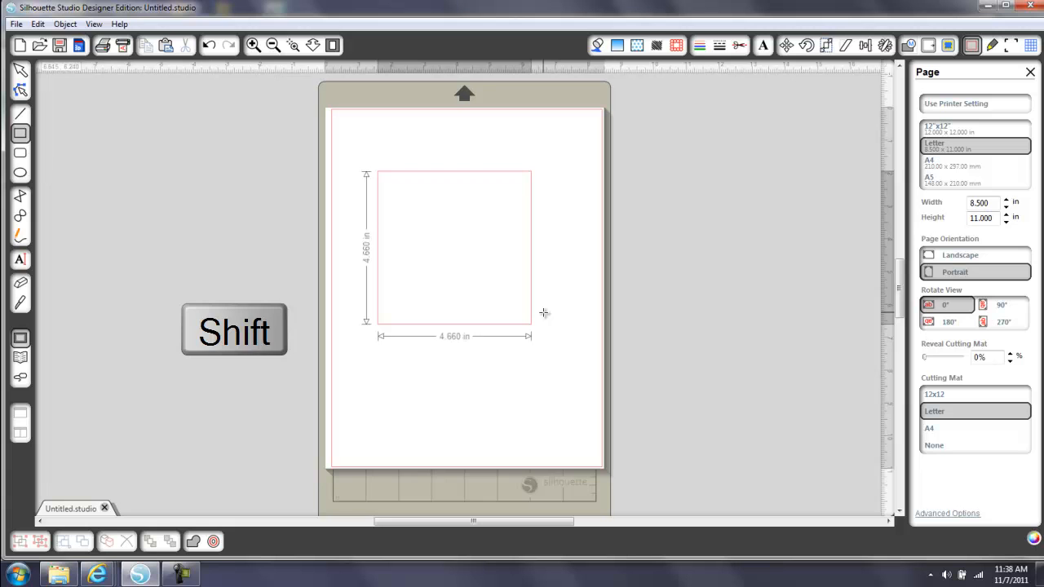
pyautogui.moveTo(545, 313); pyautogui.dragTo(543, 312)
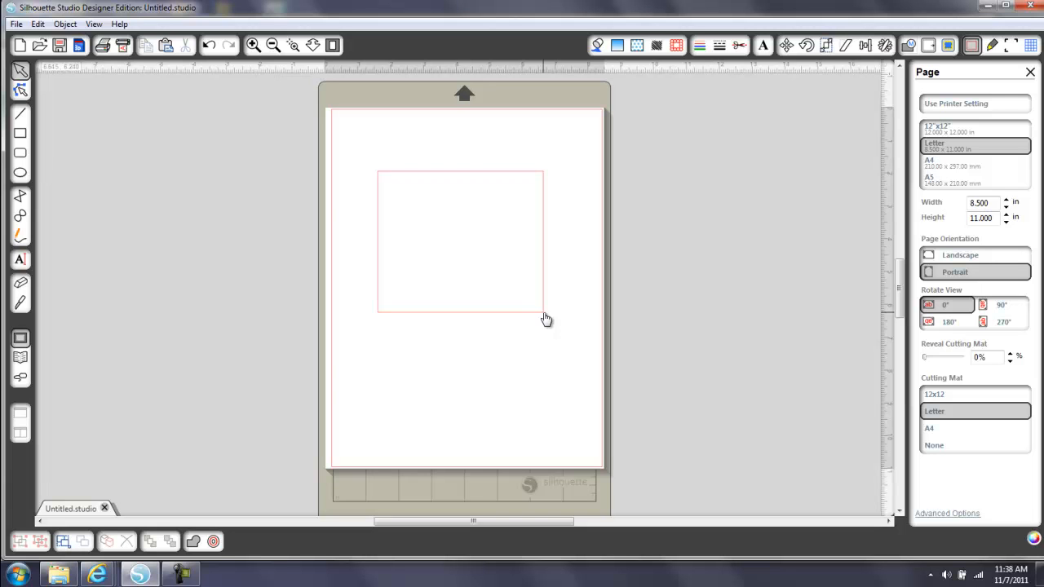
pyautogui.click(545, 318)
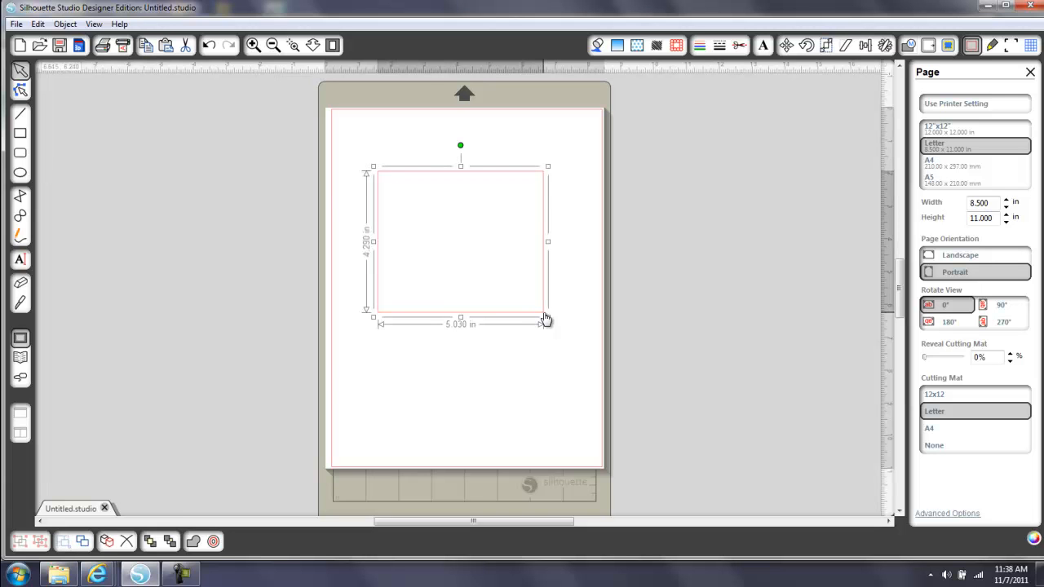
pyautogui.press('Delete')
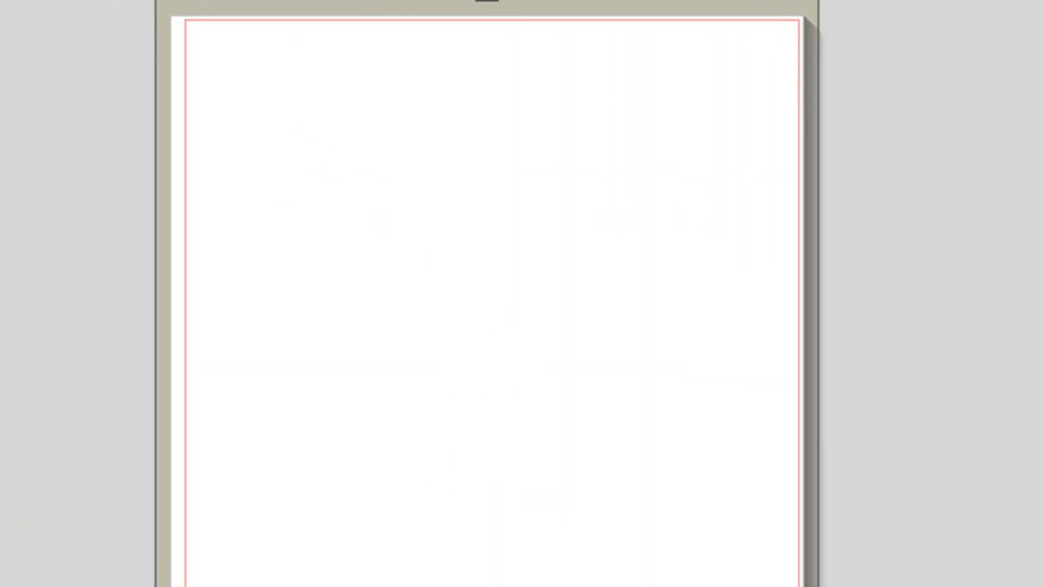
# Draw a square about 5.06 in wide on the page and shift it slightly up and to the left
pyautogui.moveTo(335, 129)
pyautogui.mouseDown()
pyautogui.moveTo(438, 231)
pyautogui.moveTo(743, 481)
pyautogui.mouseUp()
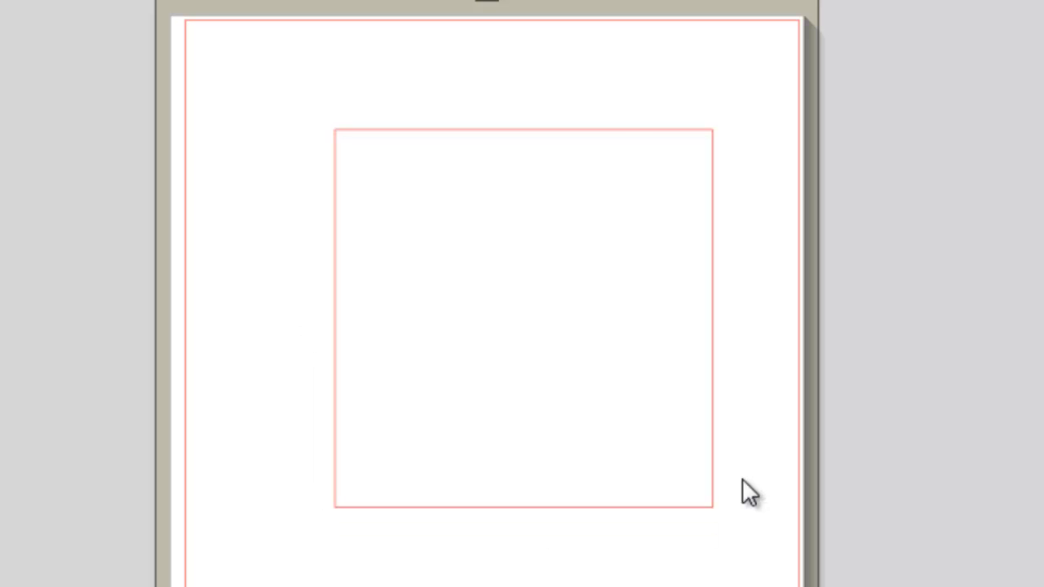
pyautogui.moveTo(622, 130); pyautogui.dragTo(582, 114)
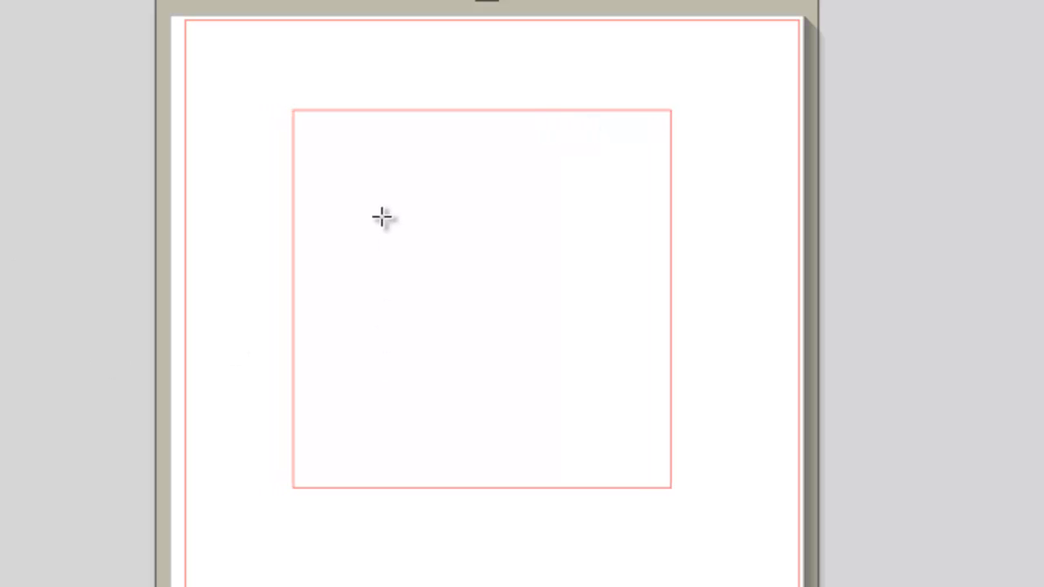
# Draw a smaller rectangle inside the square and stretch it to about 3.07 in wide by 3.31 in high
pyautogui.moveTo(382, 217)
pyautogui.mouseDown()
pyautogui.moveTo(592, 375)
pyautogui.moveTo(603, 396)
pyautogui.mouseUp()
pyautogui.moveTo(517, 229)
pyautogui.mouseDown()
pyautogui.moveTo(496, 203)
pyautogui.moveTo(511, 227)
pyautogui.mouseUp()
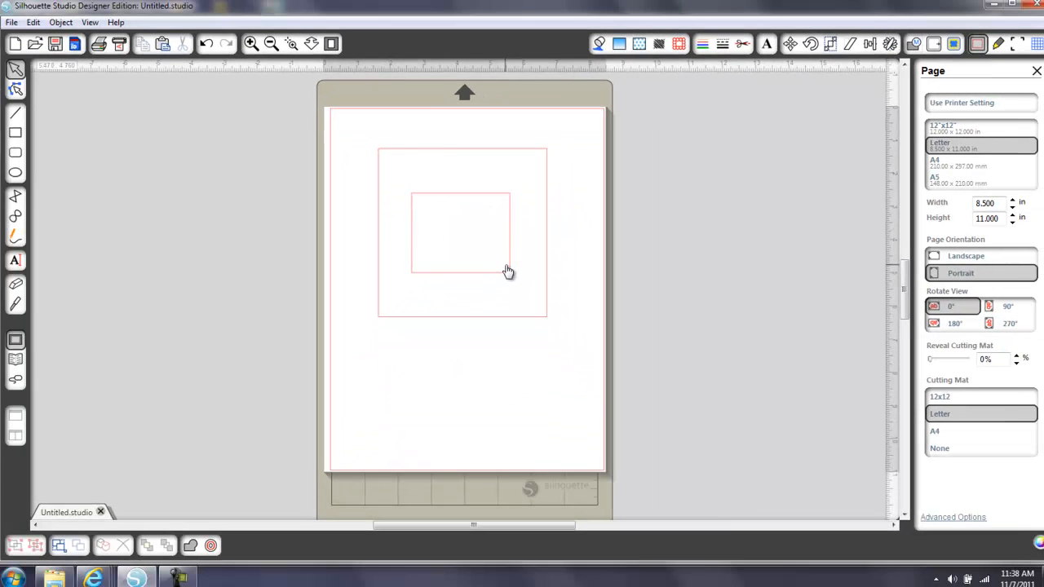
pyautogui.click(551, 351)
pyautogui.moveTo(514, 277); pyautogui.dragTo(463, 287)
pyautogui.moveTo(461, 189); pyautogui.dragTo(463, 173)
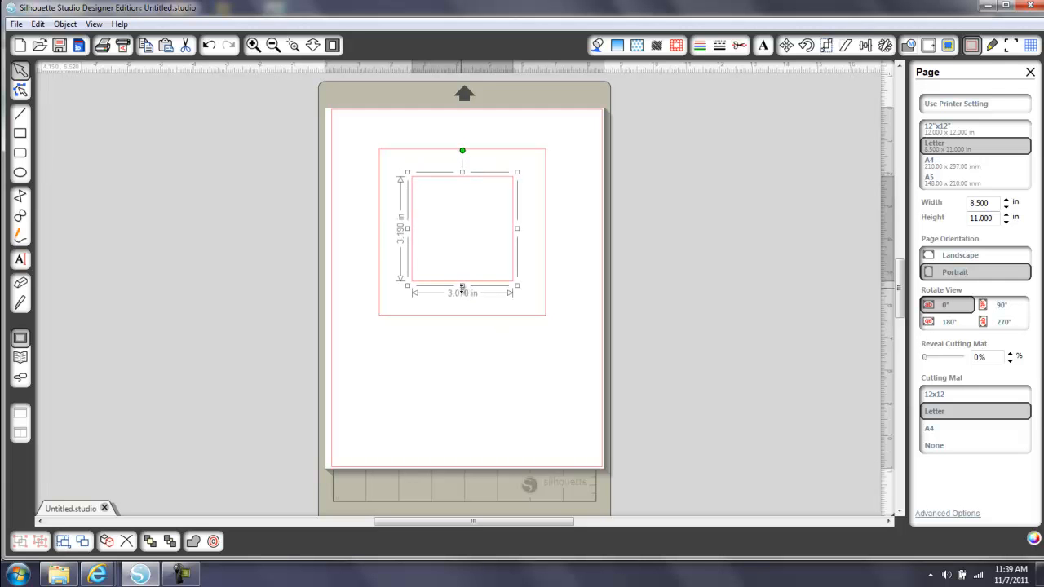
pyautogui.moveTo(462, 285); pyautogui.dragTo(462, 290)
pyautogui.click(474, 377)
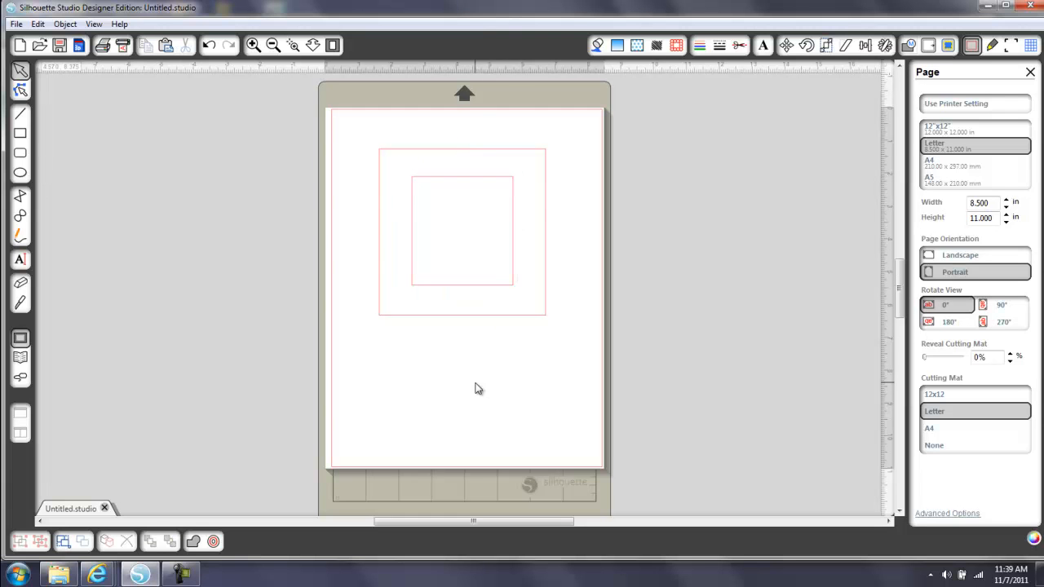
# Select both shapes and align them with Centralize
pyautogui.moveTo(360, 125); pyautogui.dragTo(580, 389)
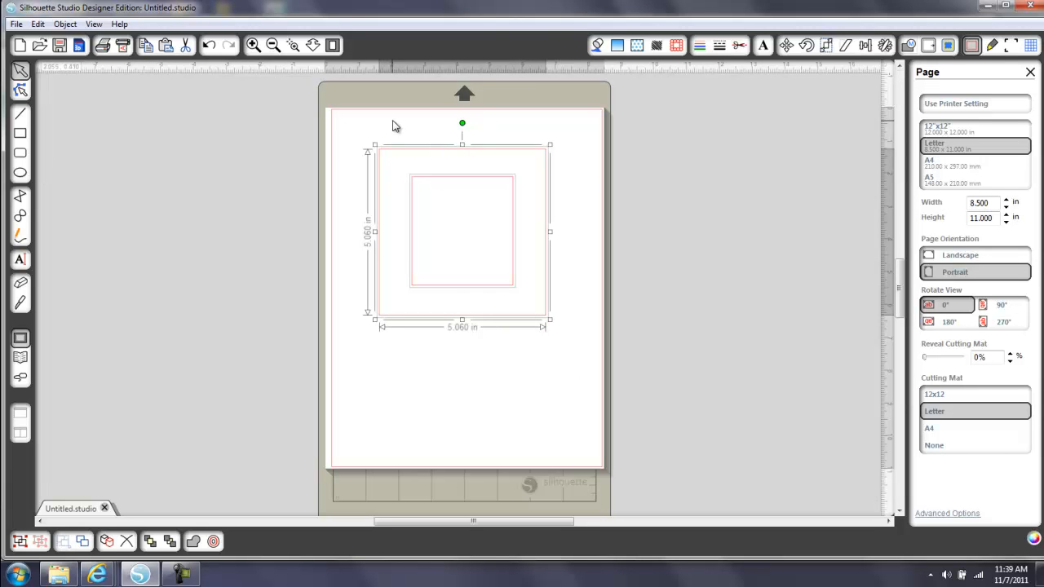
pyautogui.click(352, 130)
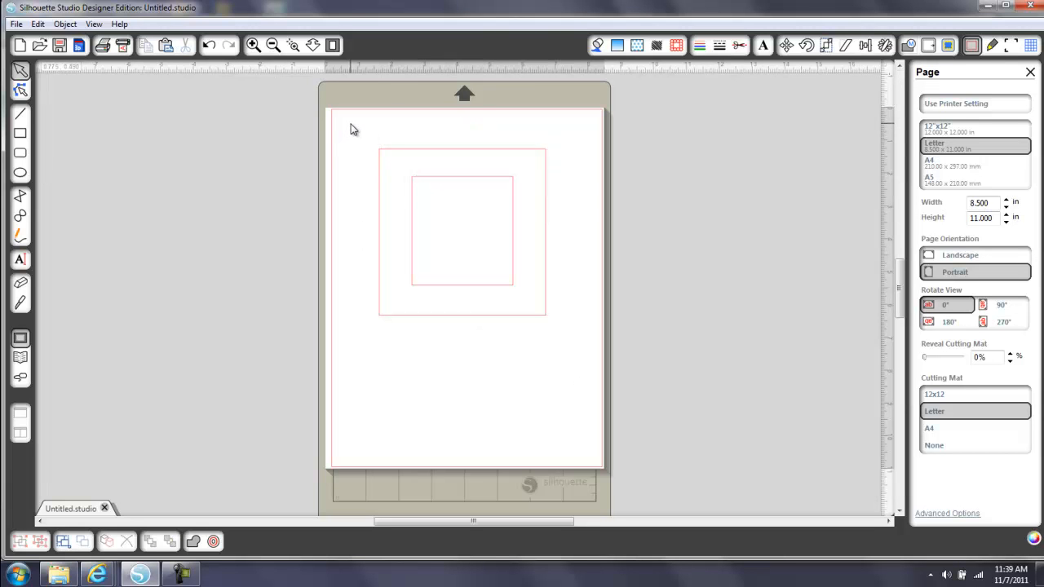
pyautogui.moveTo(350, 124); pyautogui.dragTo(577, 360)
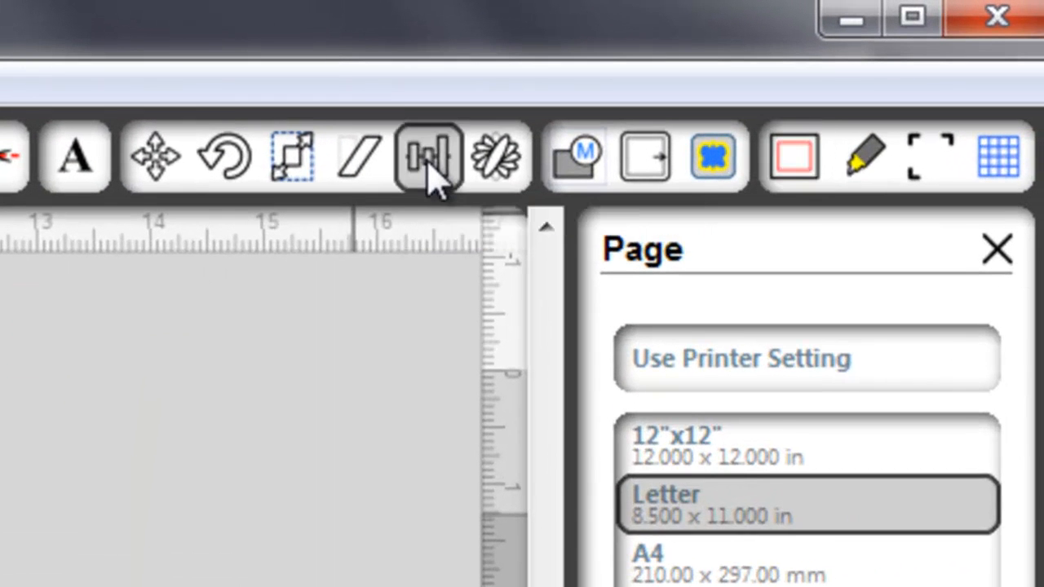
pyautogui.click(865, 46)
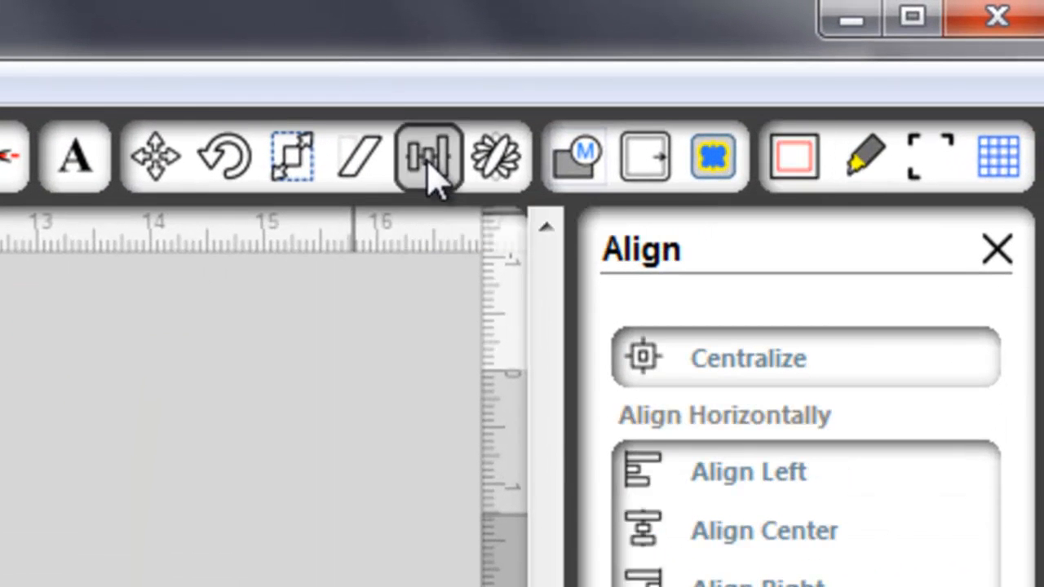
pyautogui.click(762, 363)
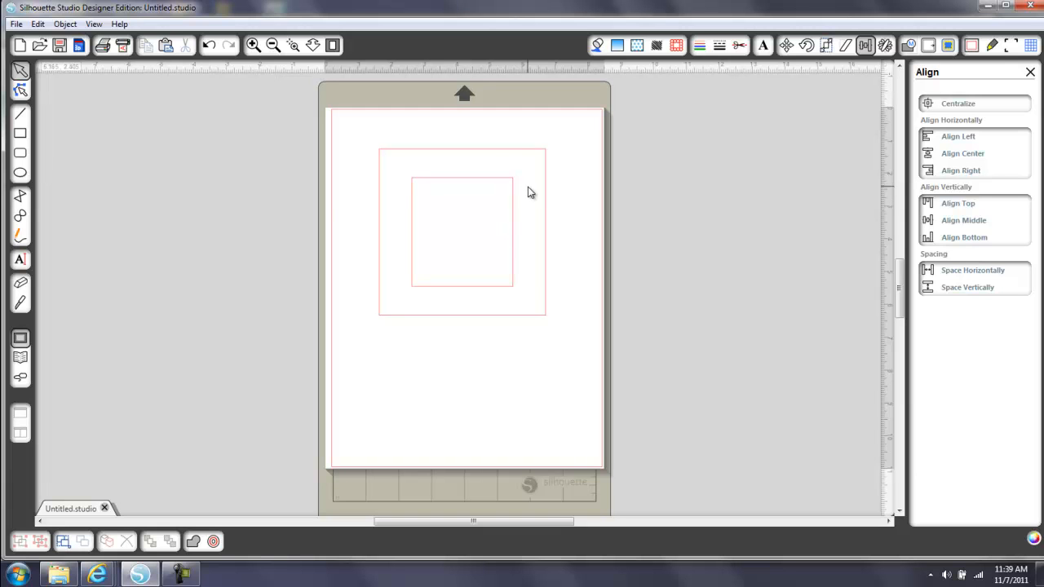
# Move the inner rectangle out of the large square, off the page to its left
pyautogui.click(523, 156)
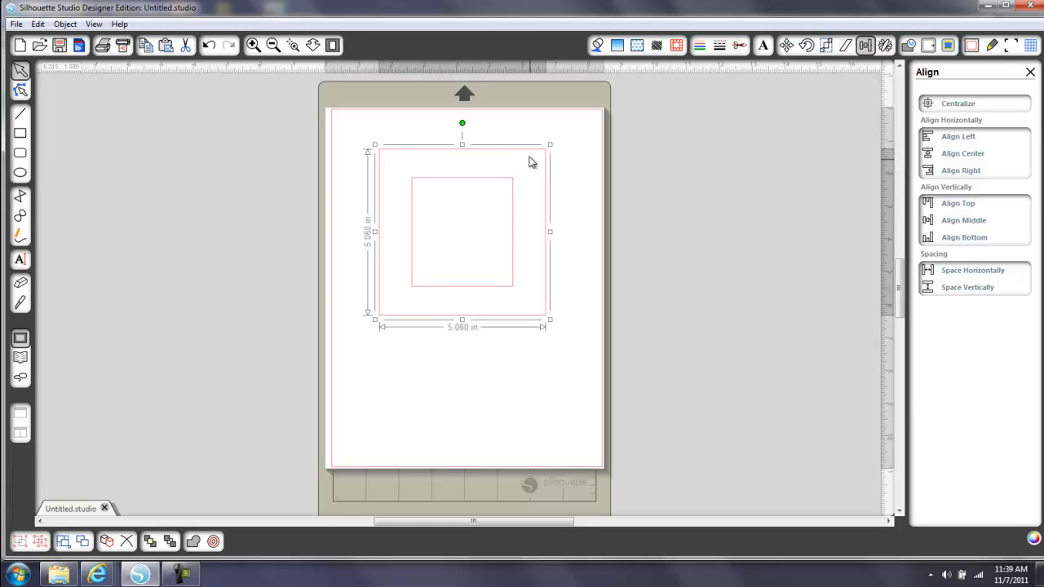
pyautogui.click(514, 212)
pyautogui.moveTo(514, 212); pyautogui.dragTo(268, 200)
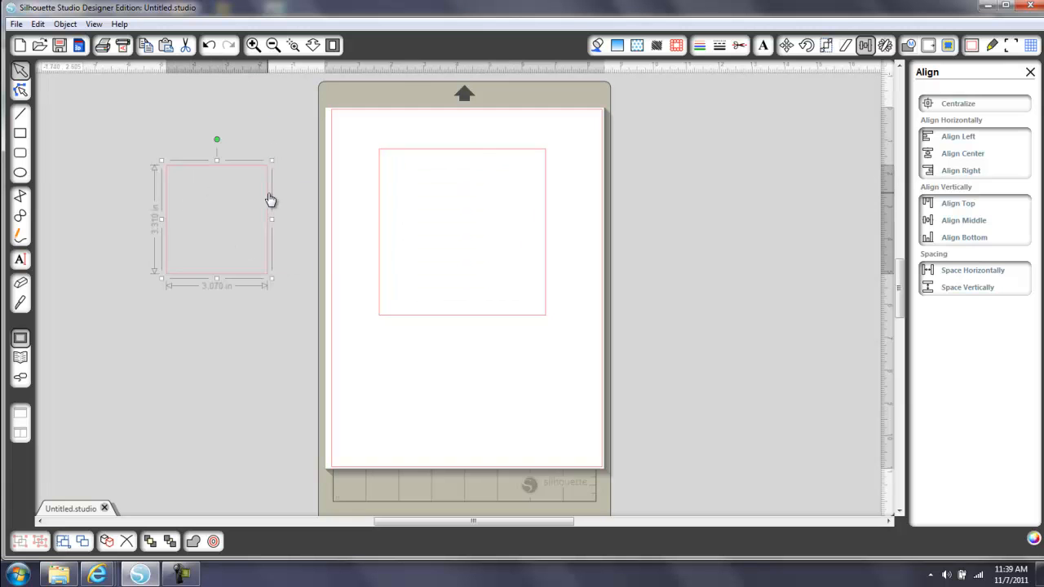
# Create an internal offset of the large square with the Corner style
pyautogui.click(515, 151)
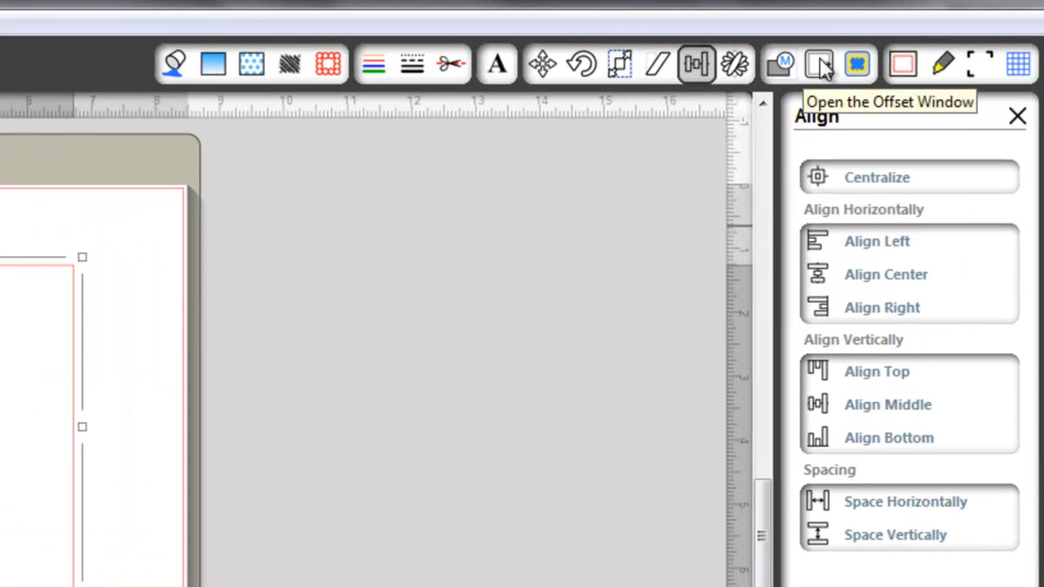
pyautogui.click(820, 65)
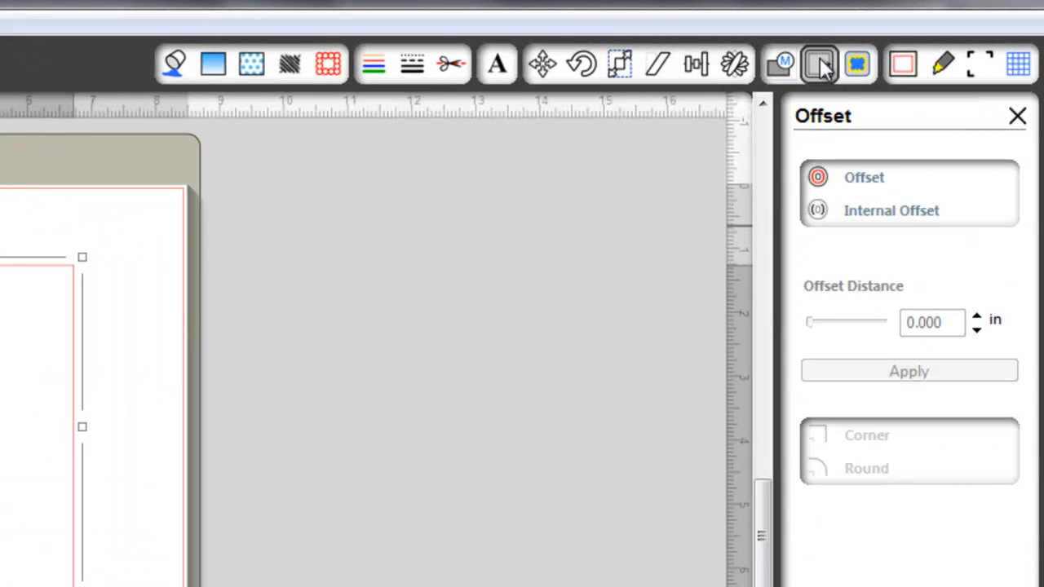
pyautogui.click(896, 211)
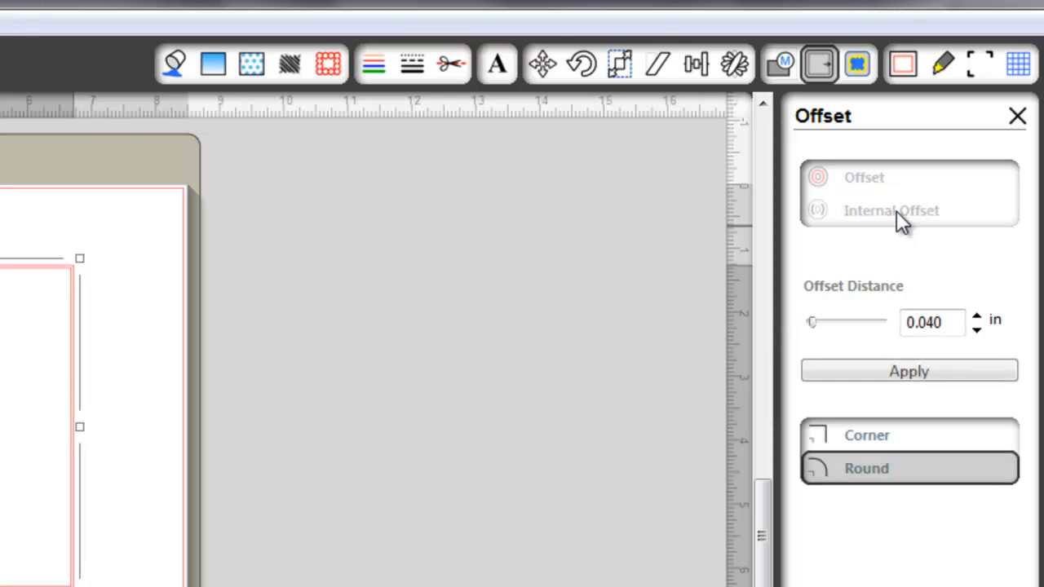
pyautogui.click(870, 434)
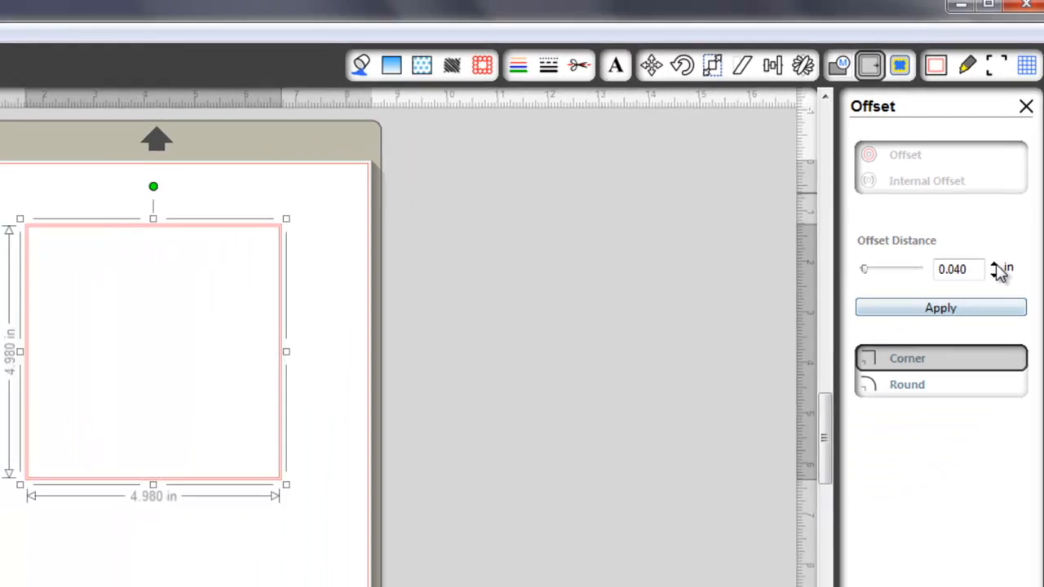
# Set the internal offset distance to 1.020 in and deselect the shapes
pyautogui.click(995, 265)
pyautogui.click(994, 266)
pyautogui.click(994, 265)
pyautogui.click(994, 265)
pyautogui.click(995, 265)
pyautogui.click(994, 266)
pyautogui.click(994, 266)
pyautogui.click(995, 265)
pyautogui.click(998, 254)
pyautogui.click(998, 254)
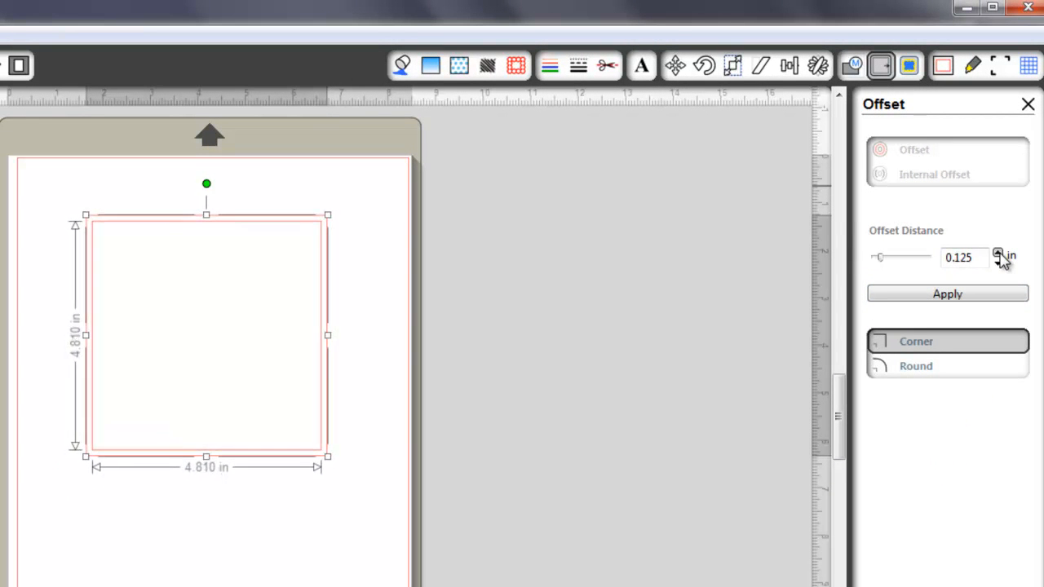
pyautogui.click(998, 254)
pyautogui.click(998, 254)
pyautogui.click(998, 254)
pyautogui.click(998, 254)
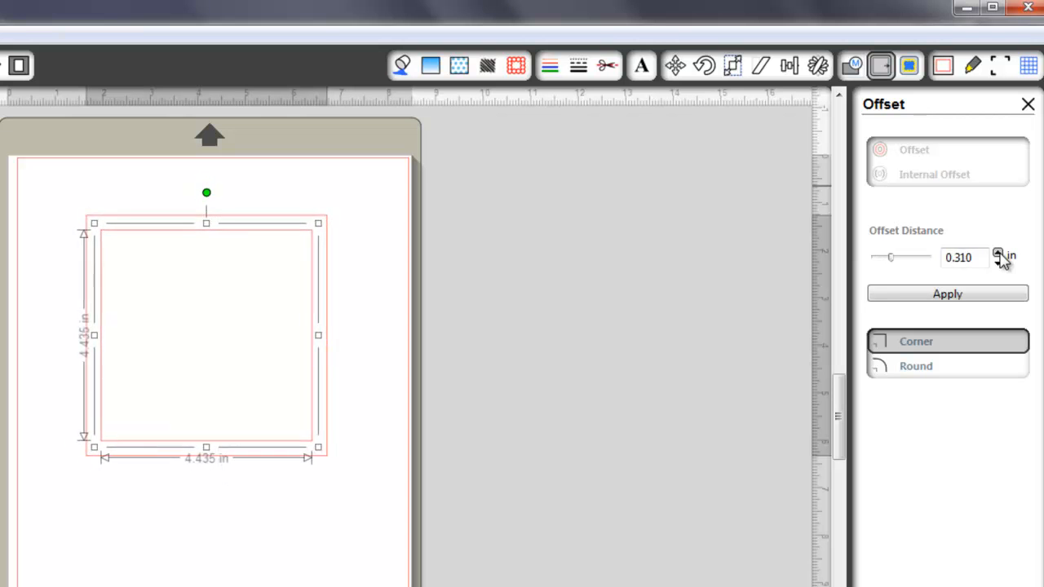
pyautogui.click(998, 254)
pyautogui.click(998, 254)
pyautogui.click(998, 253)
pyautogui.click(998, 254)
pyautogui.click(997, 254)
pyautogui.click(998, 254)
pyautogui.click(998, 254)
pyautogui.click(998, 254)
pyautogui.click(998, 254)
pyautogui.click(998, 254)
pyautogui.click(998, 253)
pyautogui.click(998, 254)
pyautogui.click(998, 253)
pyautogui.click(998, 254)
pyautogui.click(997, 254)
pyautogui.click(998, 254)
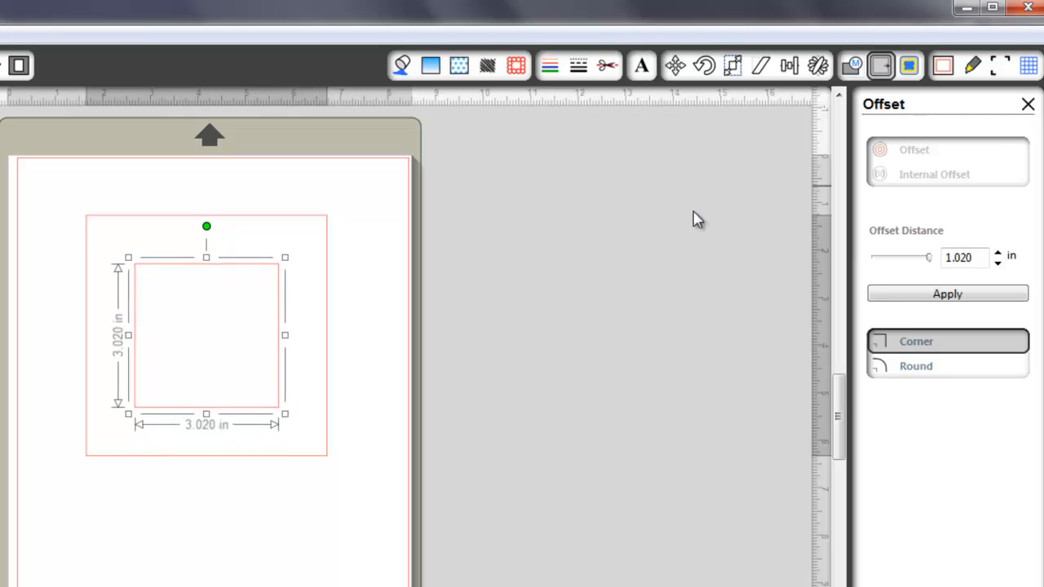
pyautogui.click(607, 226)
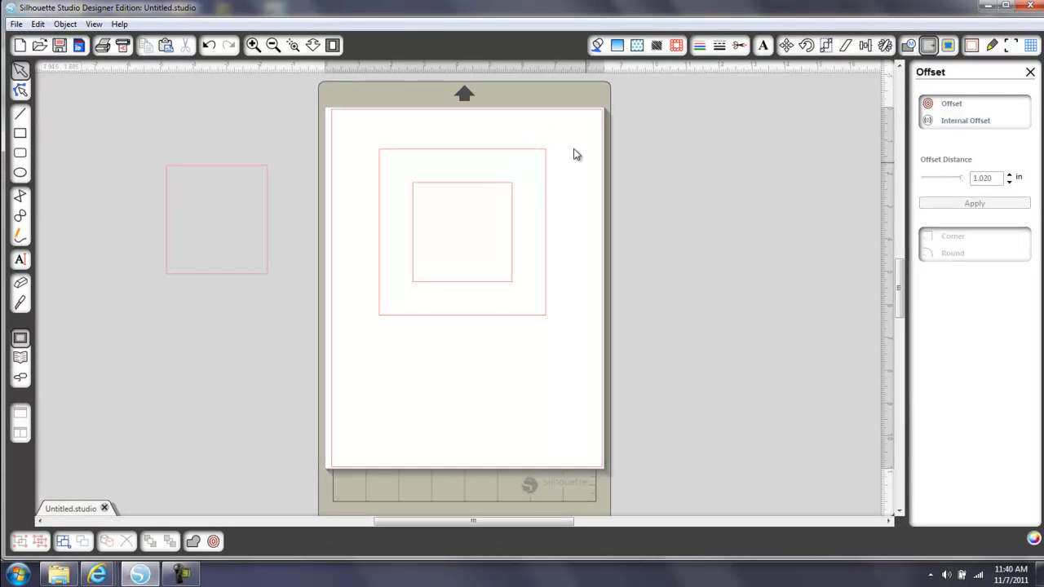
# Delete the loose rectangle beside the page
pyautogui.click(265, 169)
pyautogui.press('Delete')
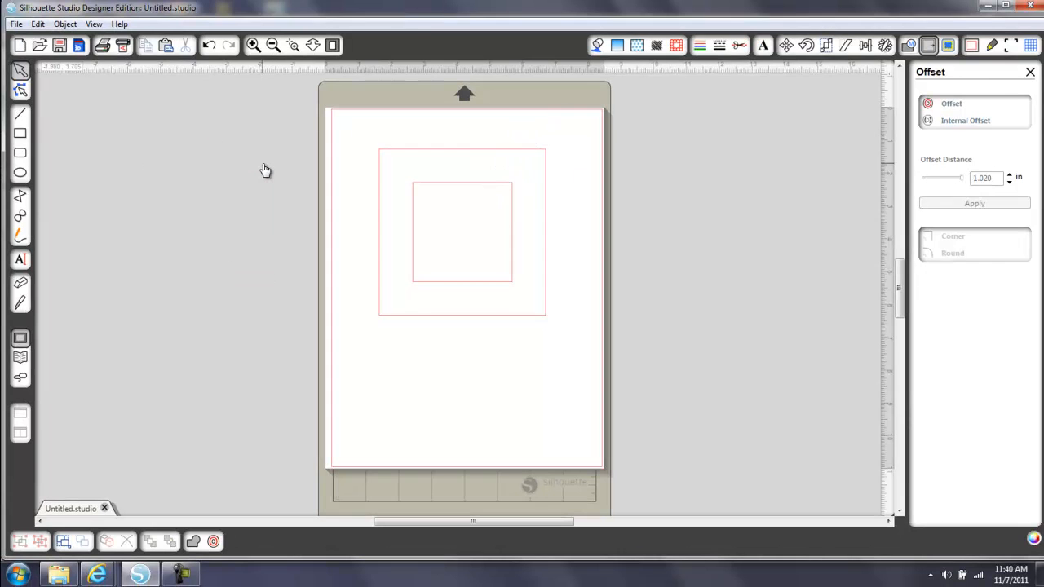
# Duplicate the inner offset square with Duplicate Right and move the copy off the page to its left
pyautogui.click(508, 189)
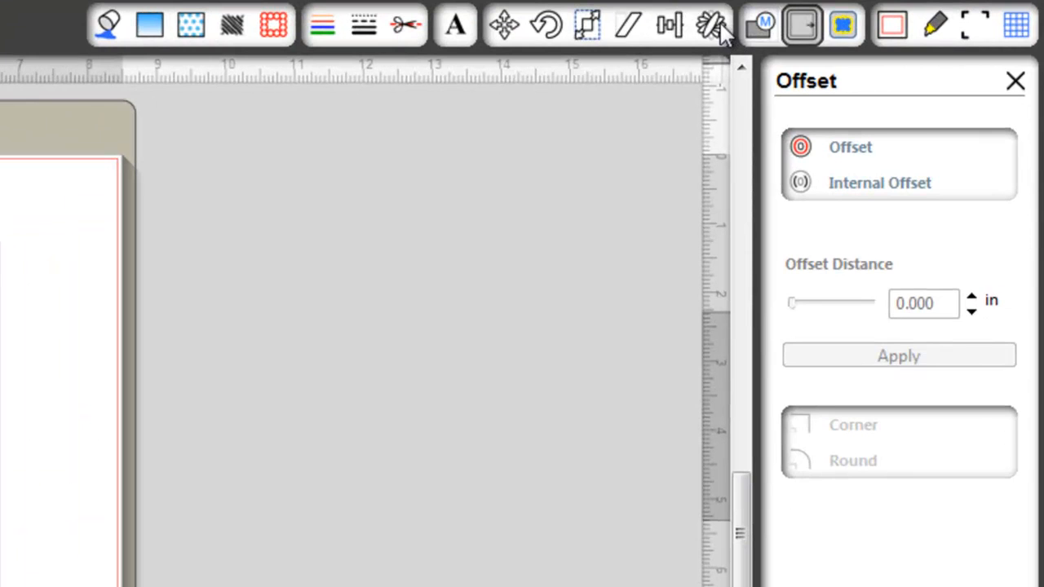
pyautogui.click(715, 25)
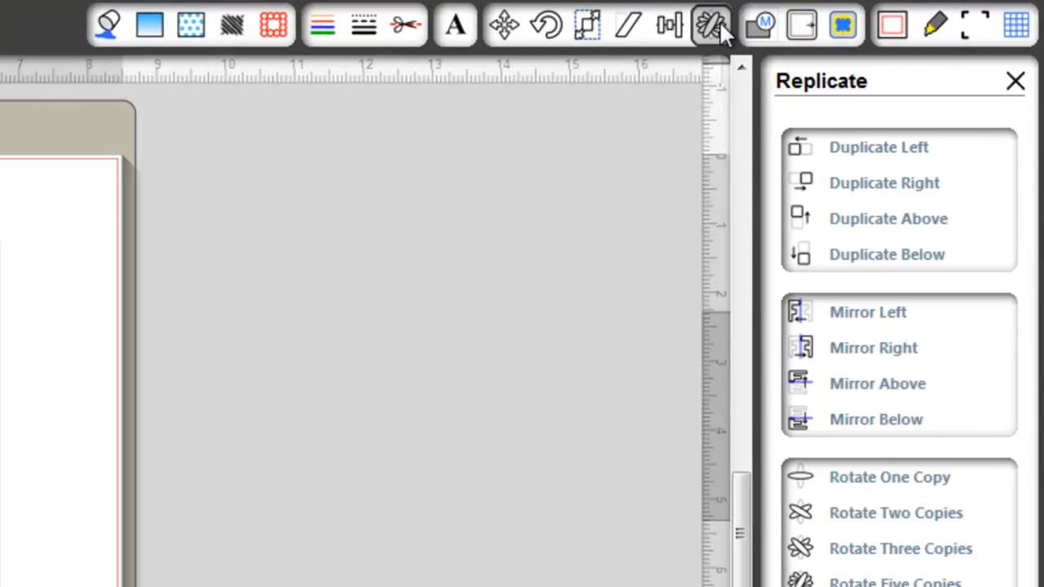
pyautogui.click(882, 184)
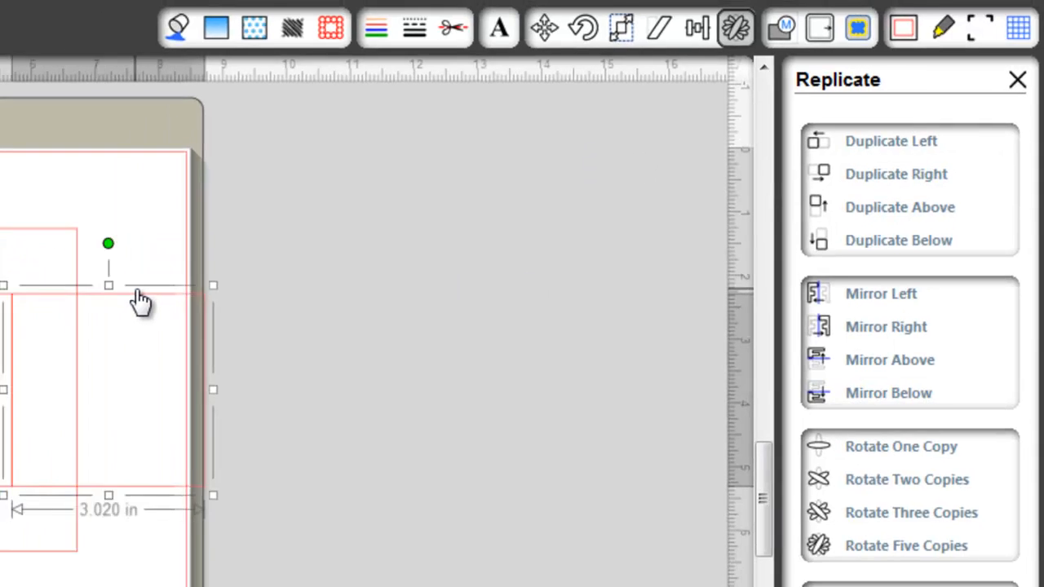
pyautogui.moveTo(66, 320); pyautogui.dragTo(271, 187)
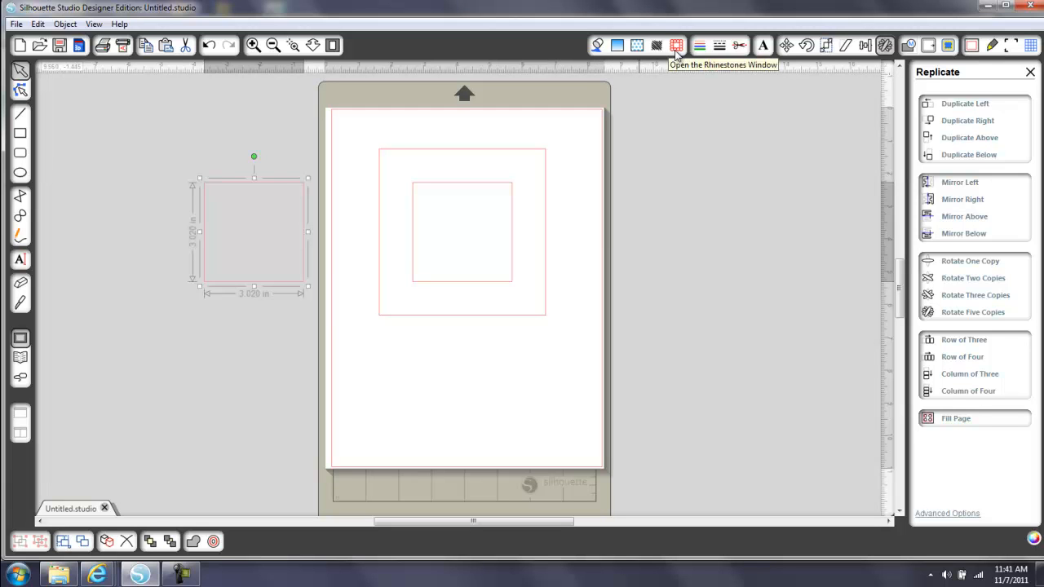
# Erase a vertical strip through the inner square's upper and lower edges with the large square eraser, 0.740 in wide
pyautogui.click(22, 284)
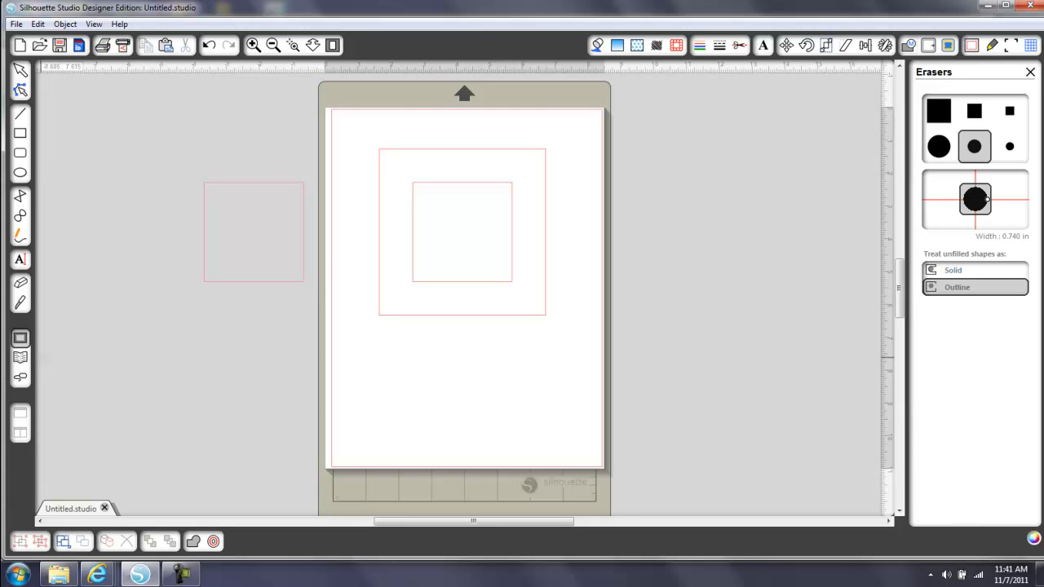
pyautogui.click(23, 304)
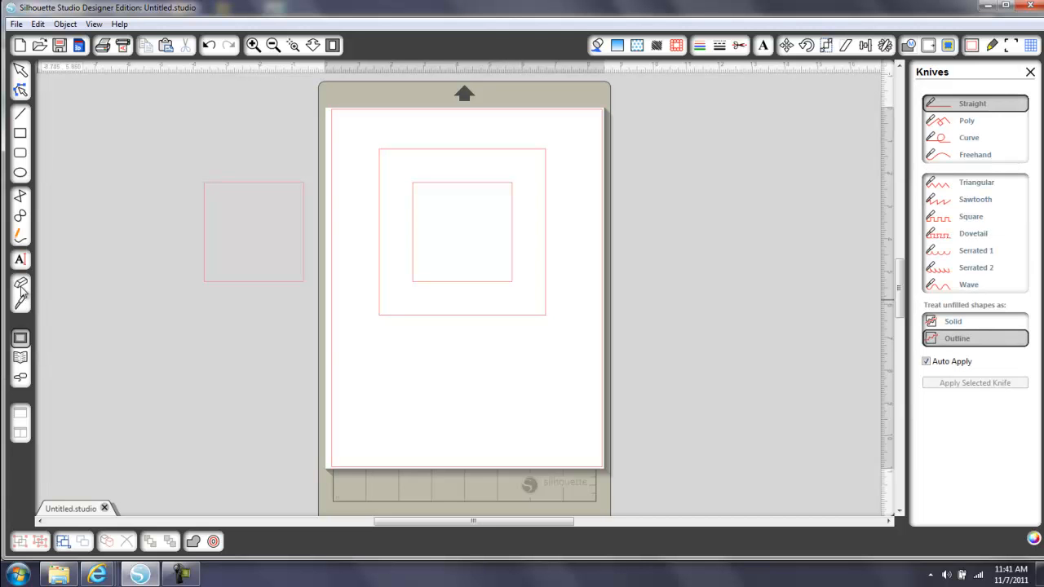
pyautogui.click(22, 287)
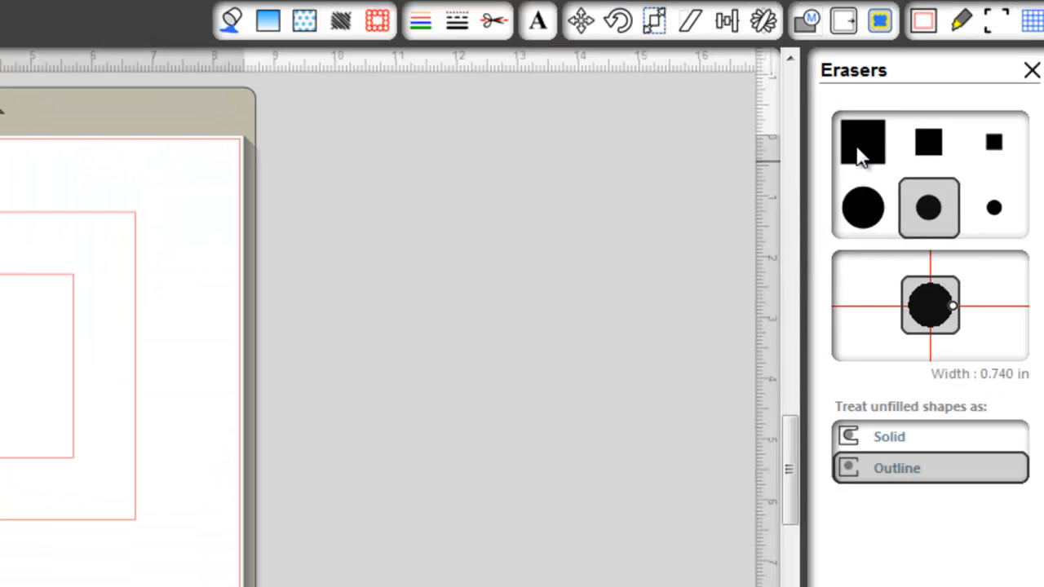
pyautogui.click(860, 153)
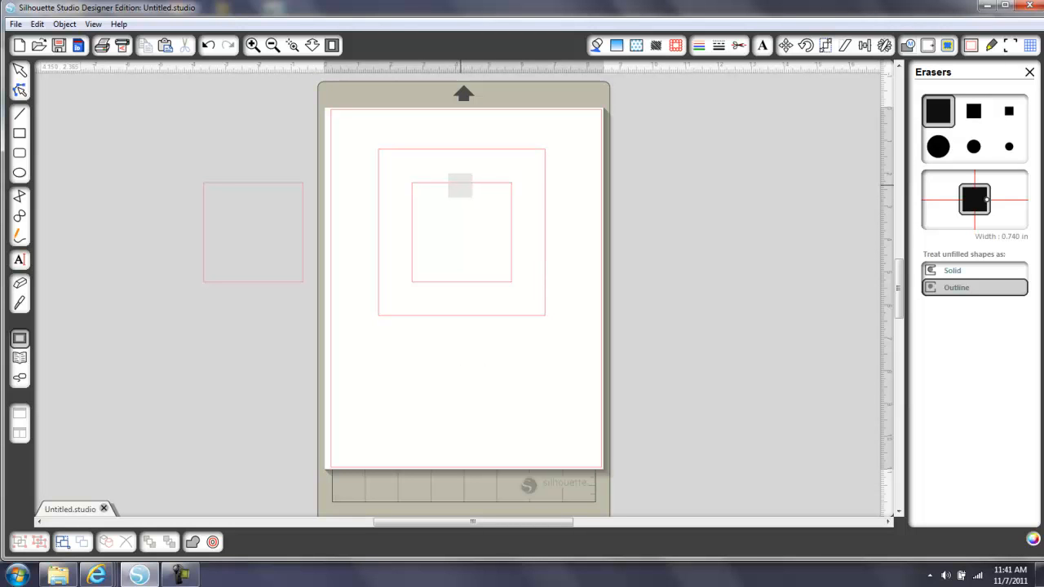
pyautogui.moveTo(459, 185); pyautogui.dragTo(458, 292)
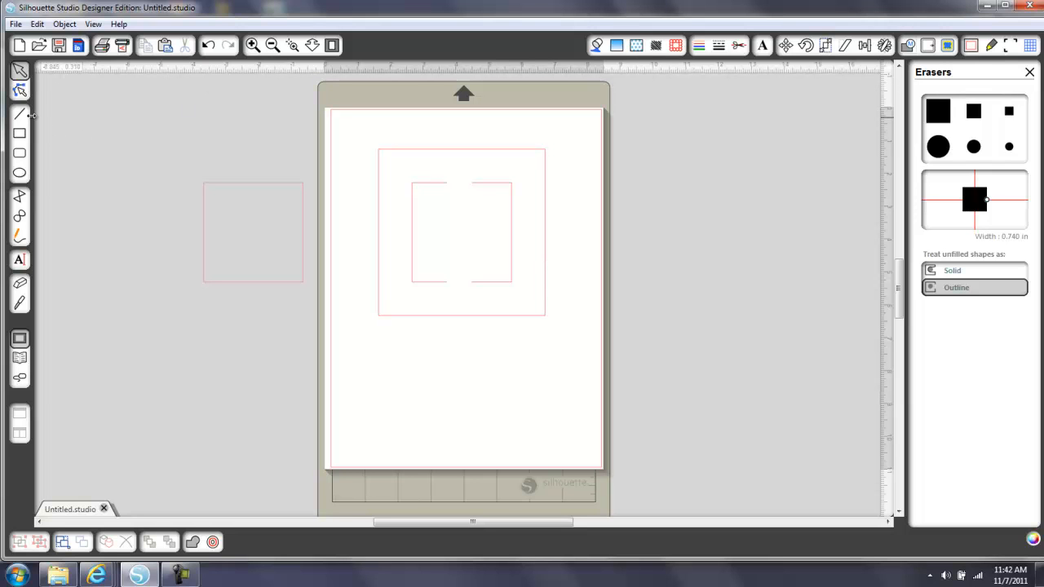
# Draw a vertical line about 7.005 in long from the page's upper edge down past the outer square
pyautogui.click(20, 116)
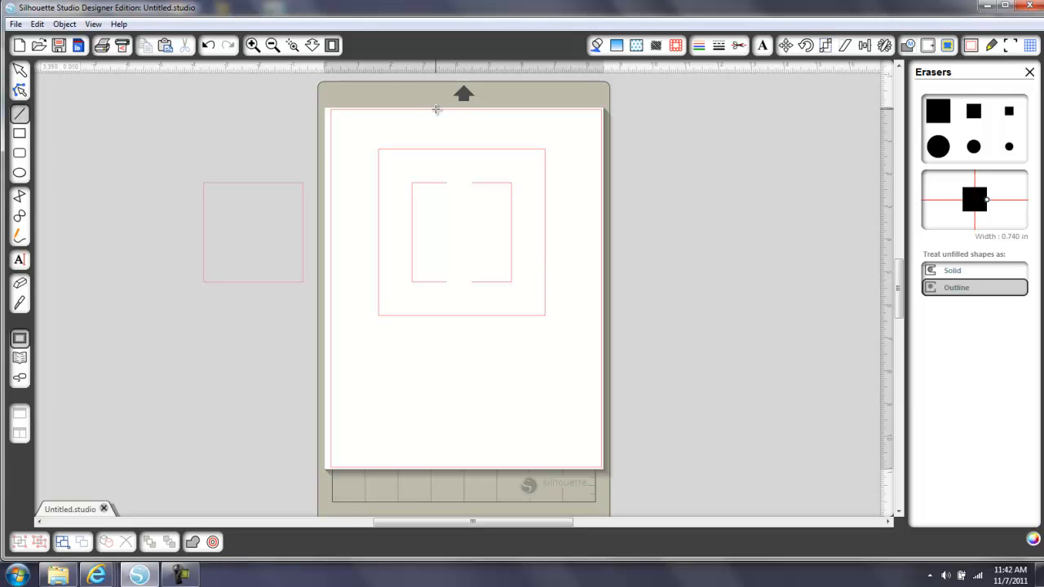
pyautogui.moveTo(441, 110); pyautogui.dragTo(442, 340)
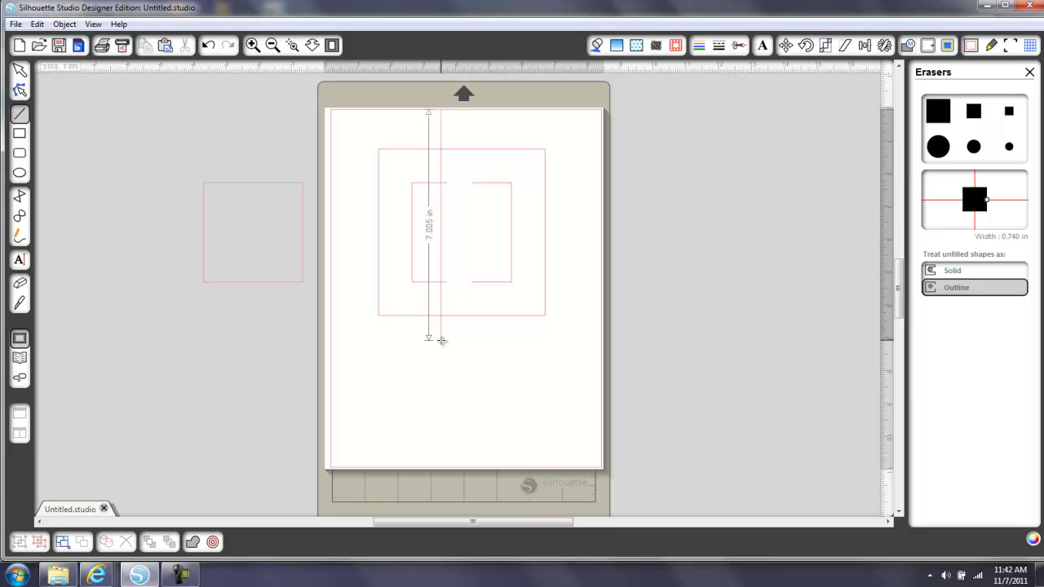
pyautogui.moveTo(442, 340); pyautogui.dragTo(441, 341)
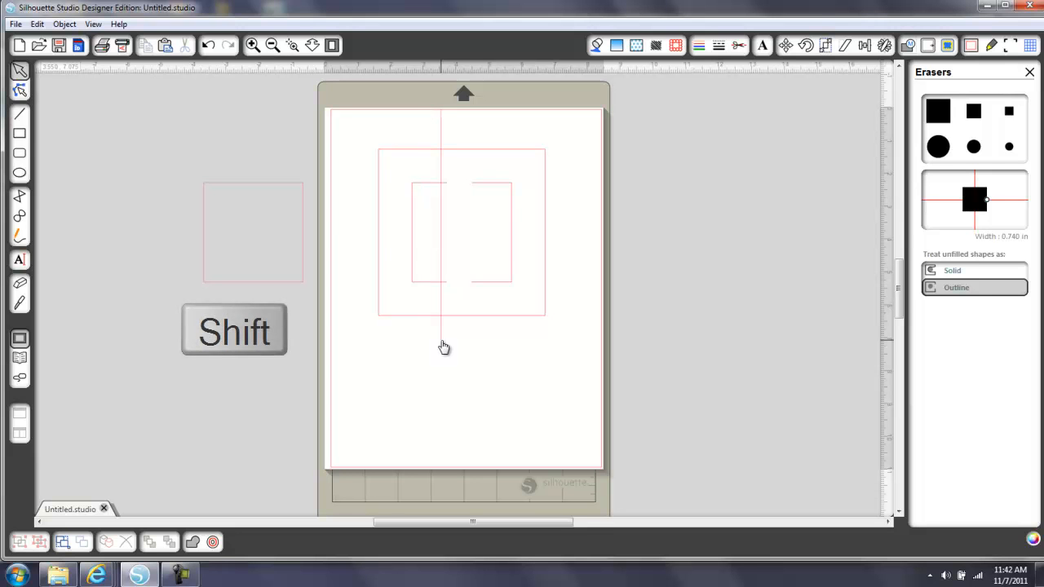
# Move the vertical line sideways so it lines up with the cut ends of the inner square's left half
pyautogui.moveTo(442, 222); pyautogui.dragTo(447, 224)
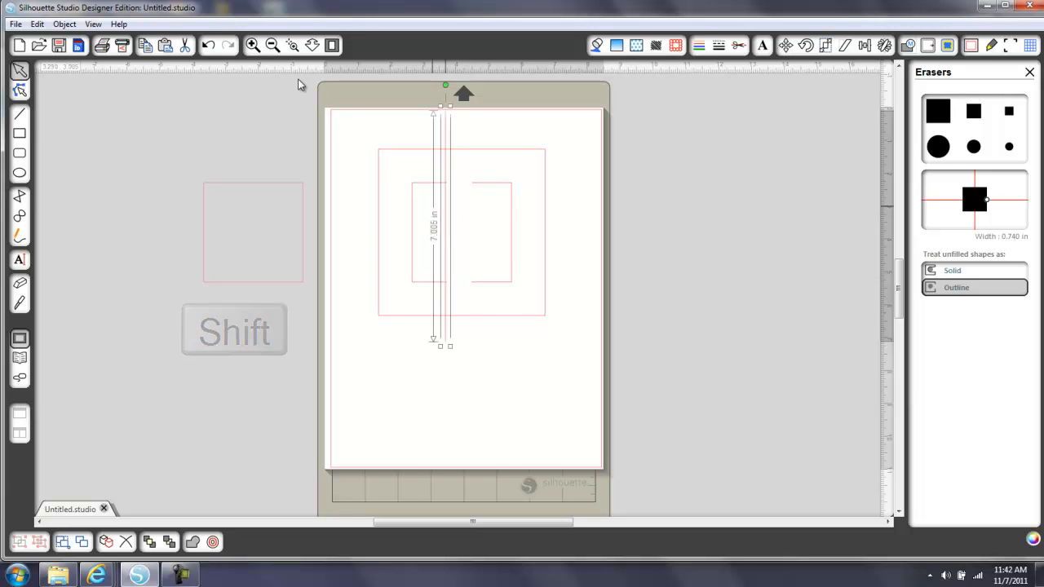
pyautogui.click(293, 48)
pyautogui.moveTo(394, 168); pyautogui.dragTo(474, 308)
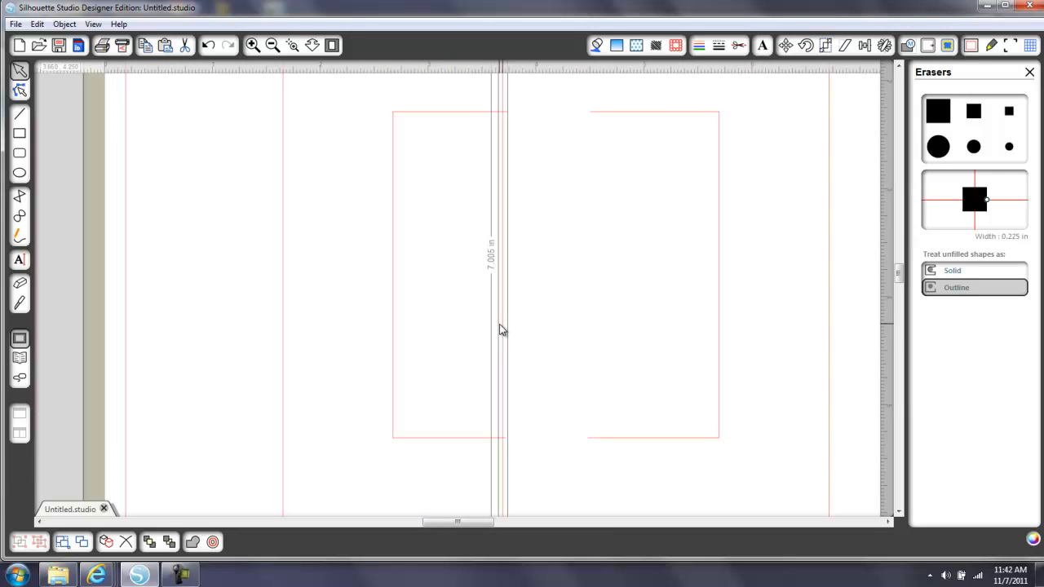
pyautogui.moveTo(505, 330); pyautogui.dragTo(508, 330)
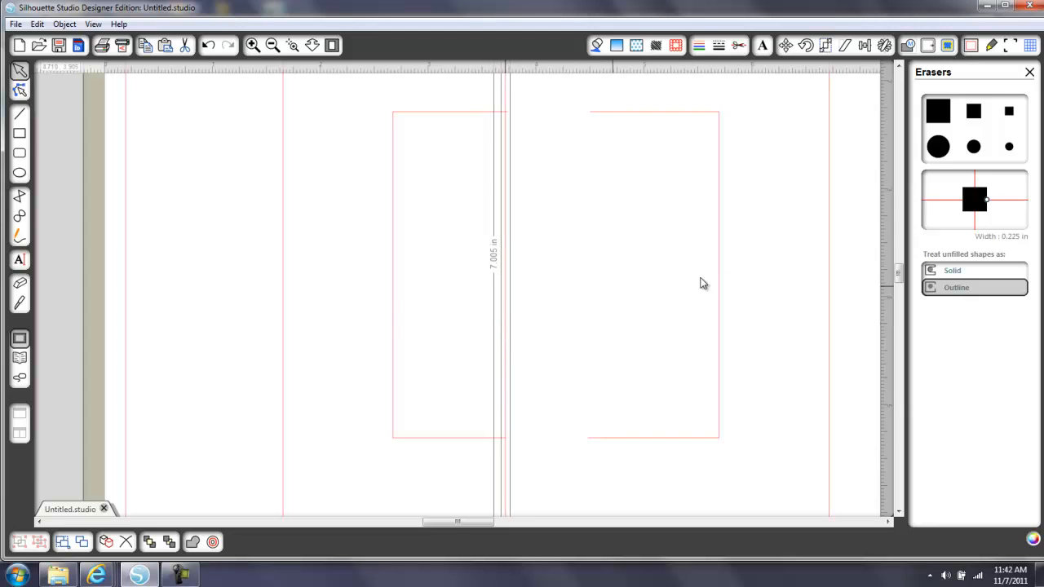
# Erase the line crossing at the left half's upper cut end with the large square eraser, 0.225 in wide
pyautogui.click(941, 110)
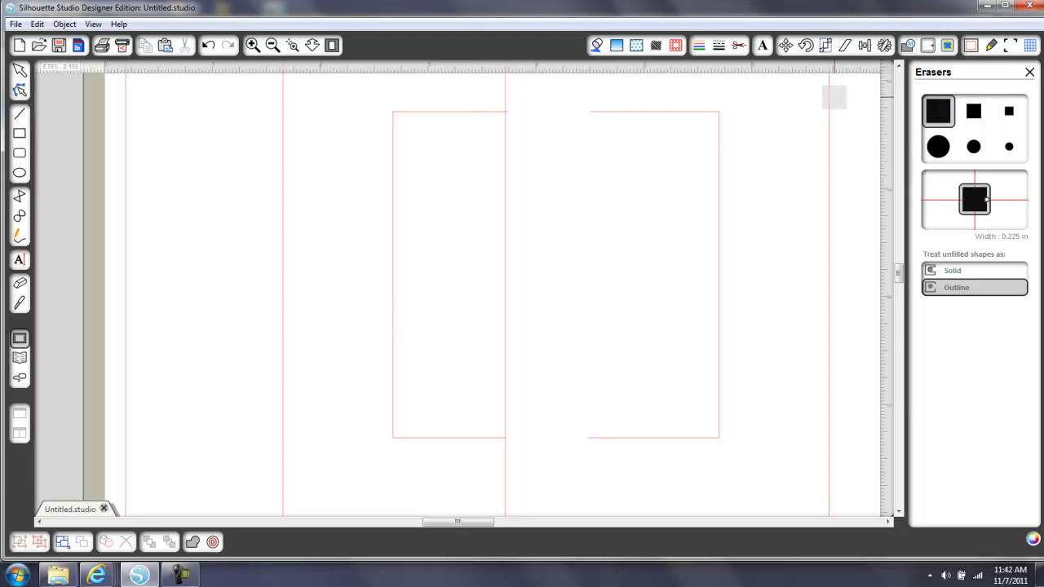
pyautogui.click(517, 113)
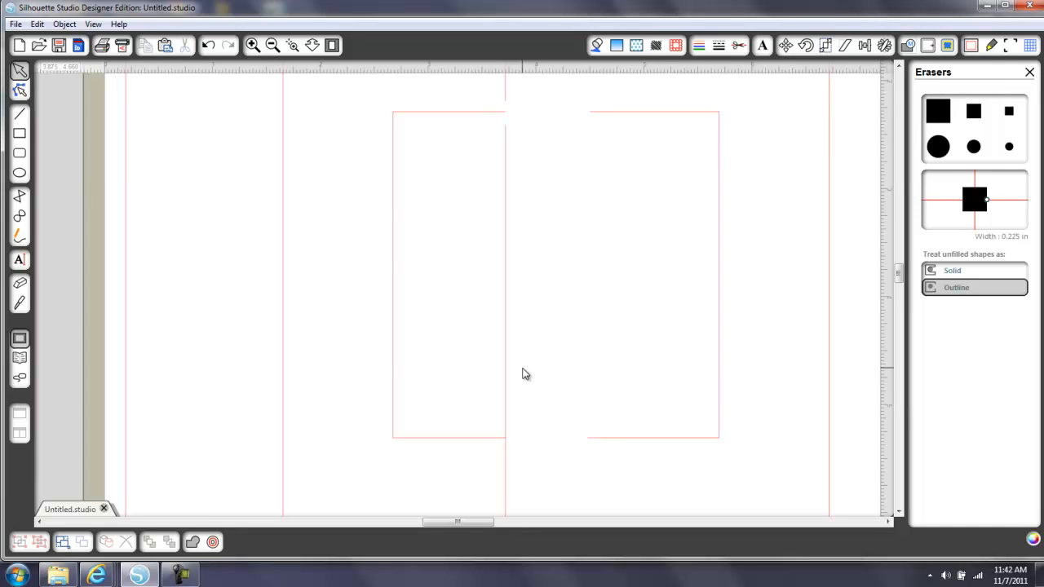
pyautogui.click(332, 46)
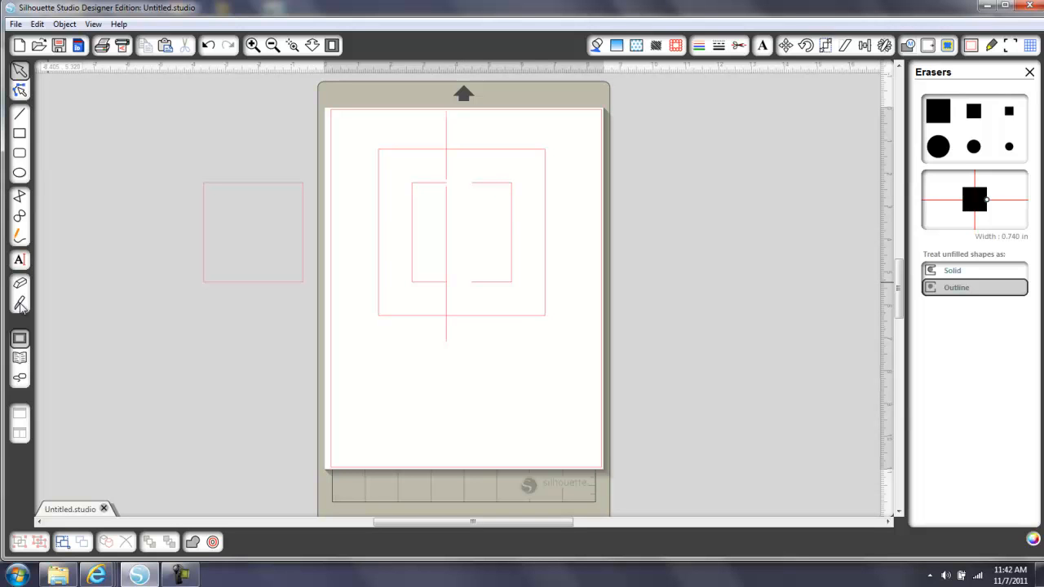
# Slice through the right half's upper and lower edges with the Straight knife and move the cut bracket outward to the right
pyautogui.click(20, 304)
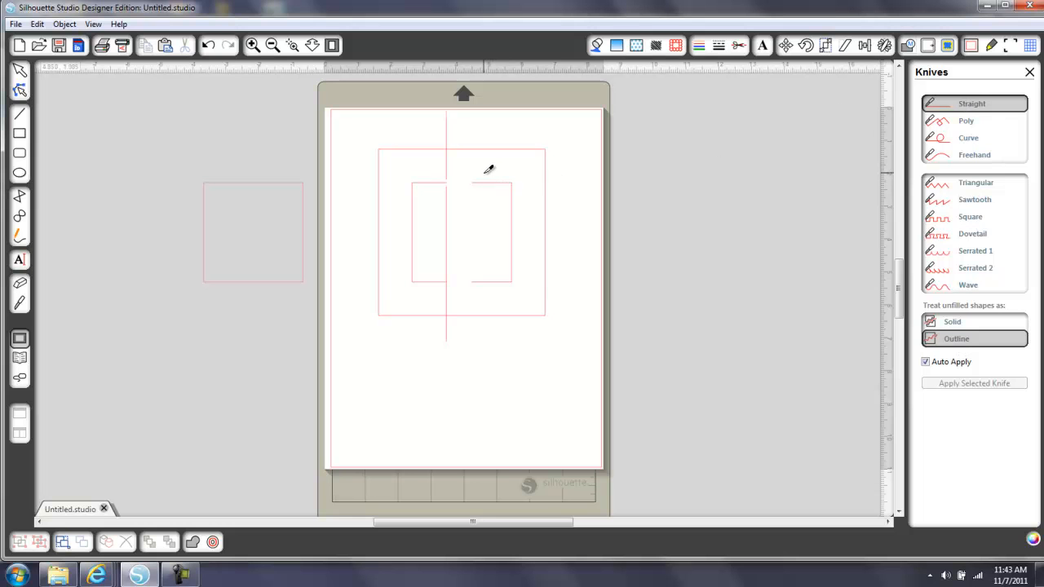
pyautogui.moveTo(485, 173); pyautogui.dragTo(487, 276)
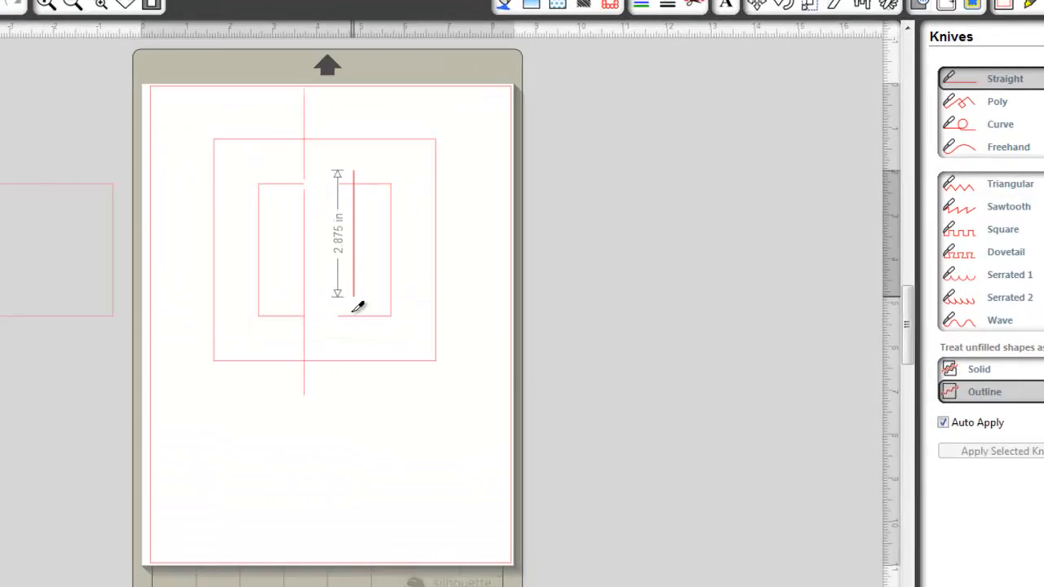
pyautogui.moveTo(356, 302); pyautogui.dragTo(354, 329)
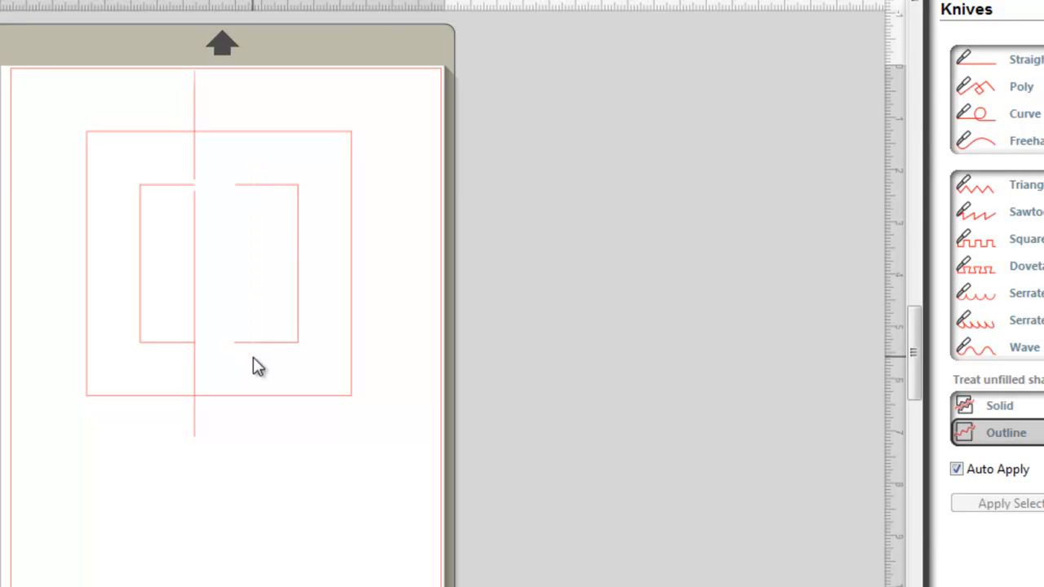
pyautogui.moveTo(289, 187); pyautogui.dragTo(311, 188)
# Delete the two short stubs cut from the right half and move the right bracket slightly back to the left
pyautogui.moveTo(234, 159); pyautogui.dragTo(258, 214)
pyautogui.press('Delete')
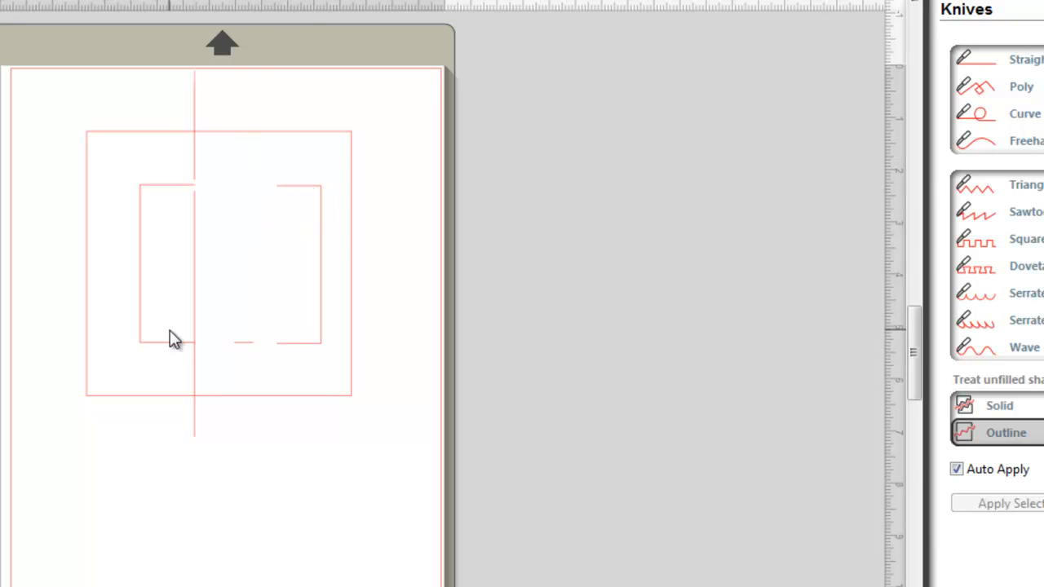
pyautogui.moveTo(228, 305); pyautogui.dragTo(259, 346)
pyautogui.press('Delete')
pyautogui.moveTo(317, 198); pyautogui.dragTo(303, 197)
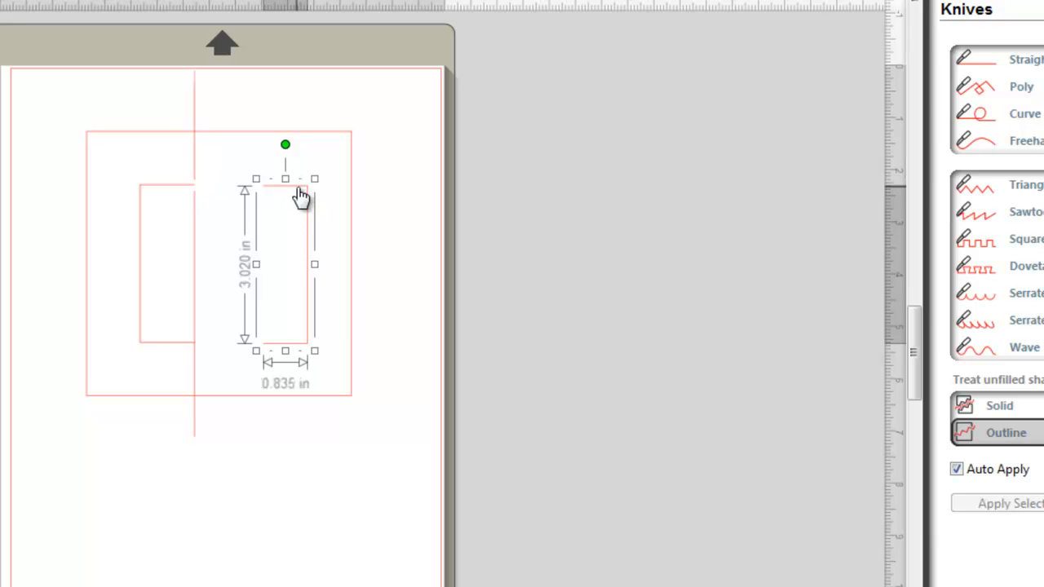
# Delete the left half of the inner square and move the right bracket a little further left
pyautogui.click(168, 192)
pyautogui.click(167, 192)
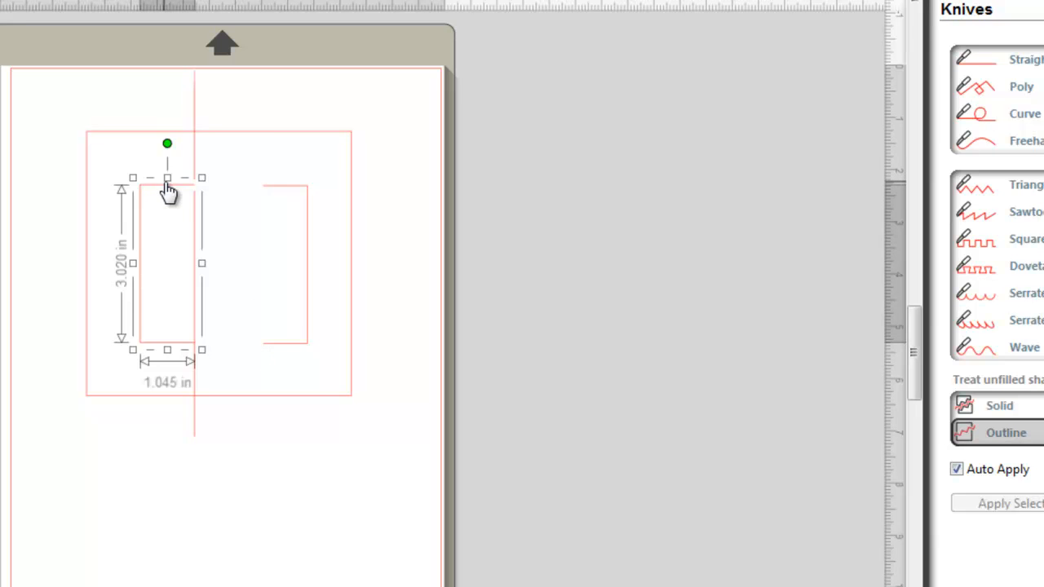
pyautogui.press('Delete')
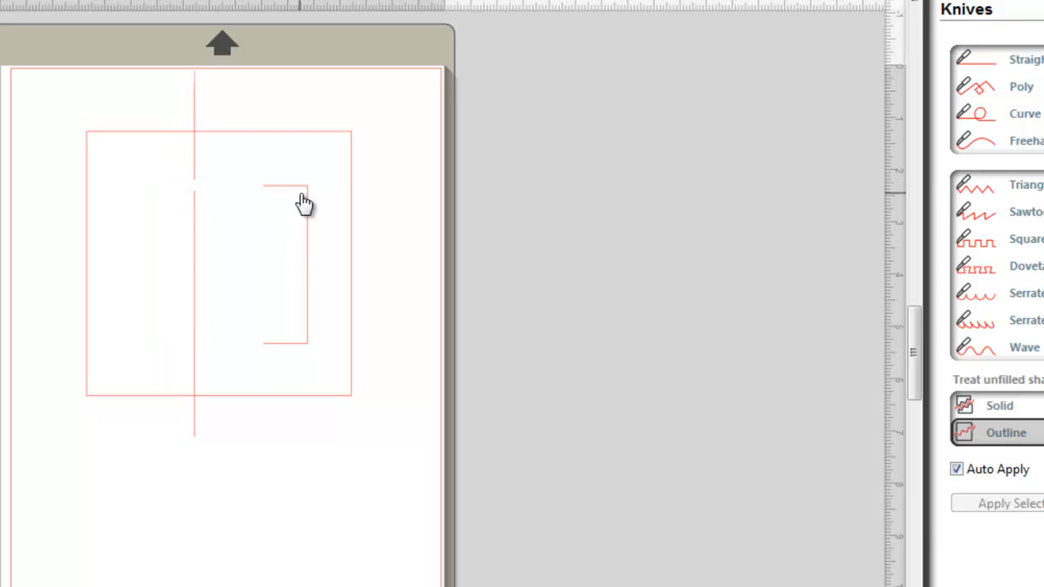
pyautogui.moveTo(303, 201); pyautogui.dragTo(291, 200)
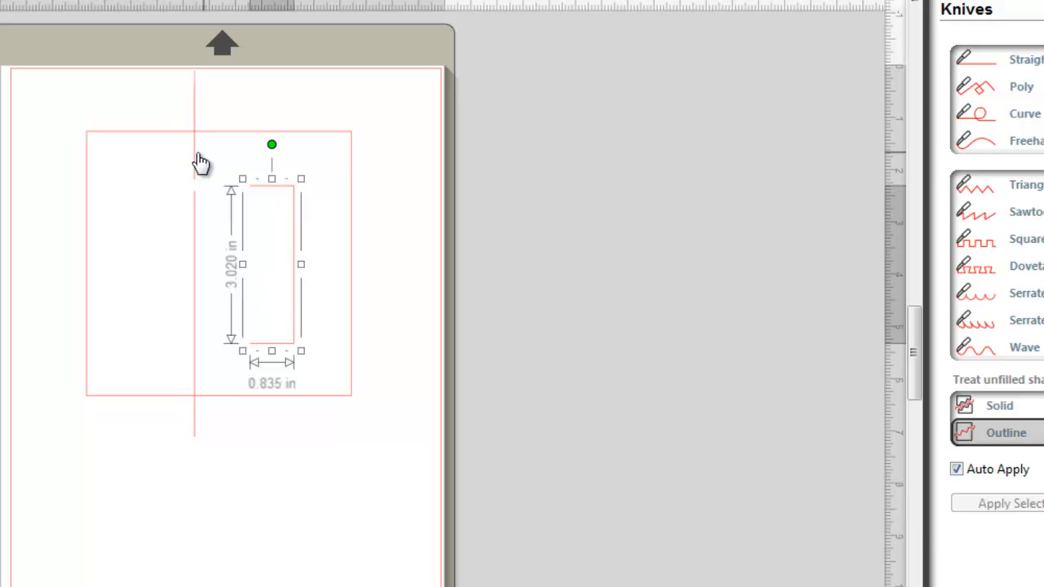
# Move the upper line segment to hang from the outer square's upper edge and erase its lower end level with the bracket
pyautogui.moveTo(199, 163); pyautogui.dragTo(244, 215)
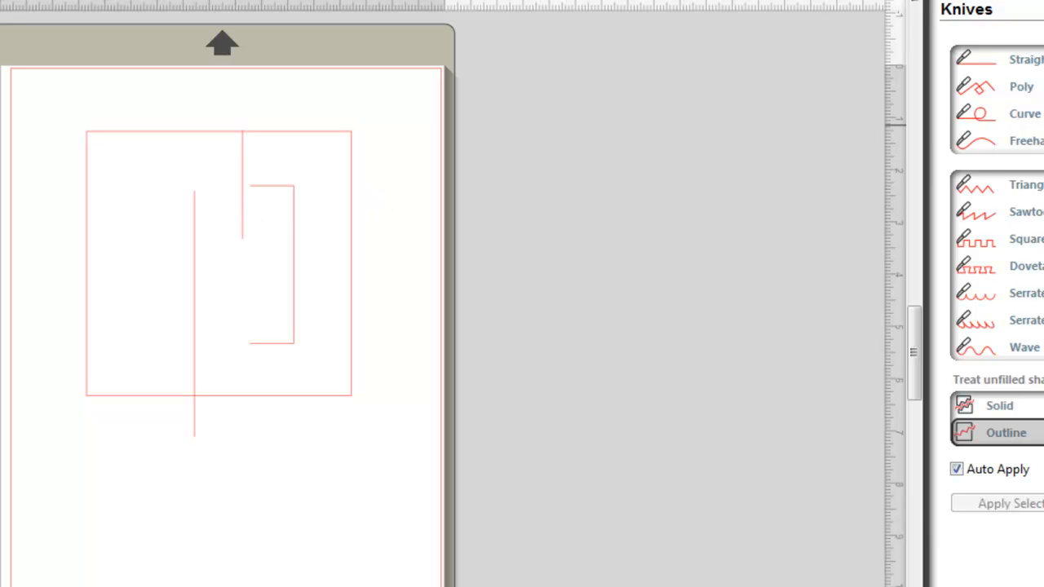
pyautogui.press('x')
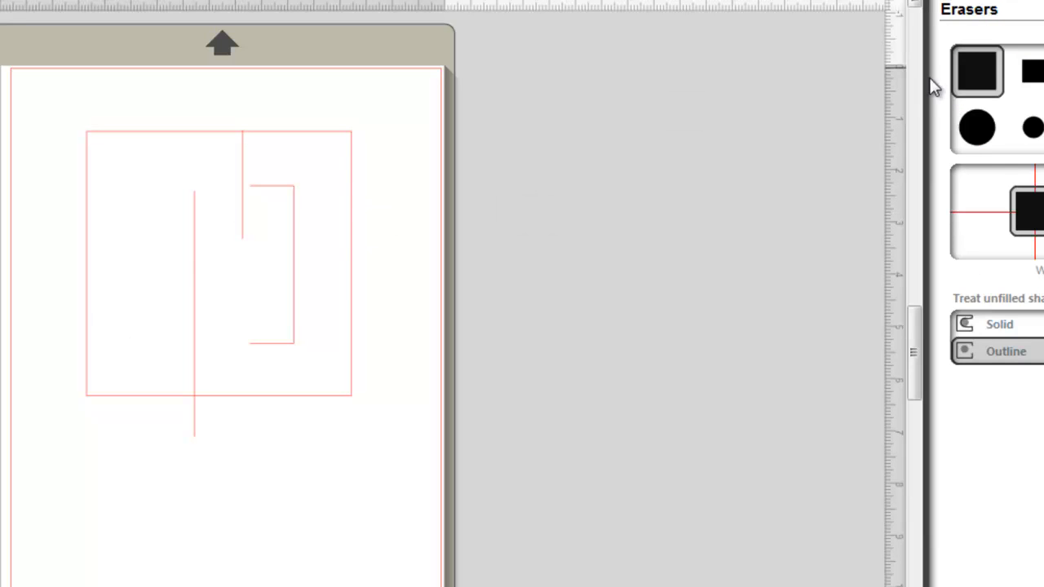
pyautogui.click(237, 222)
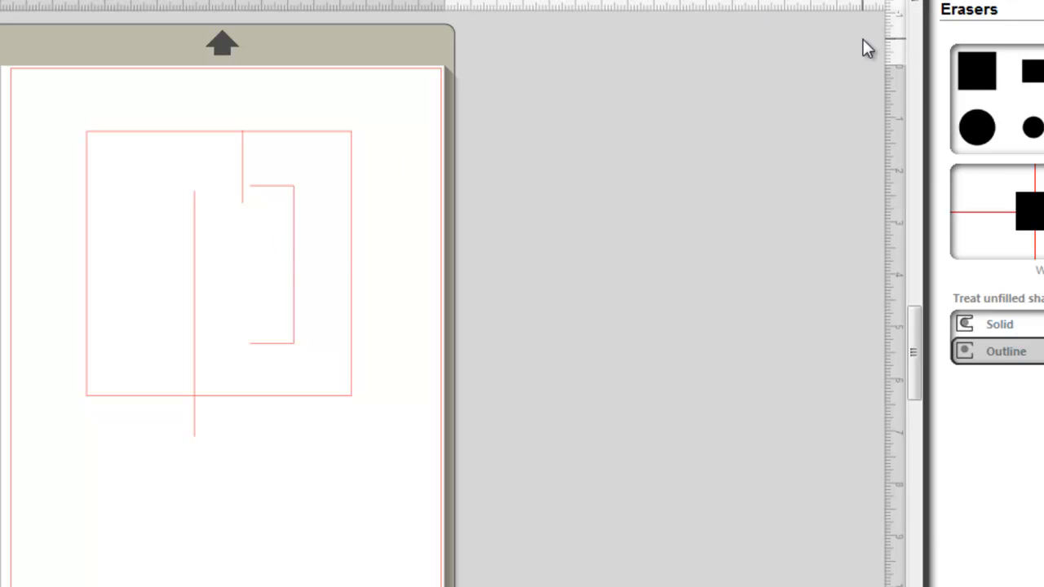
pyautogui.click(989, 88)
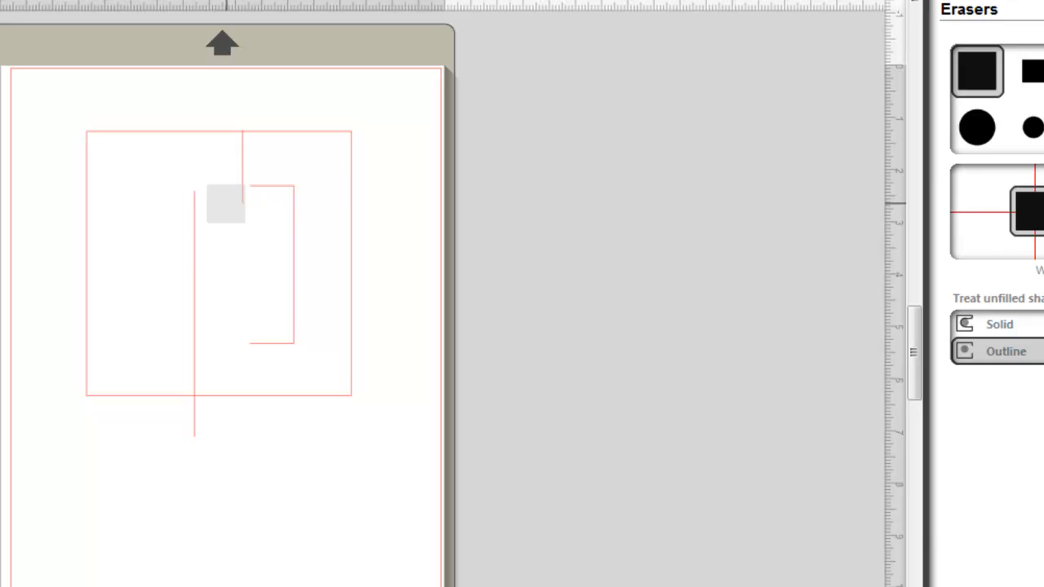
pyautogui.press('Escape')
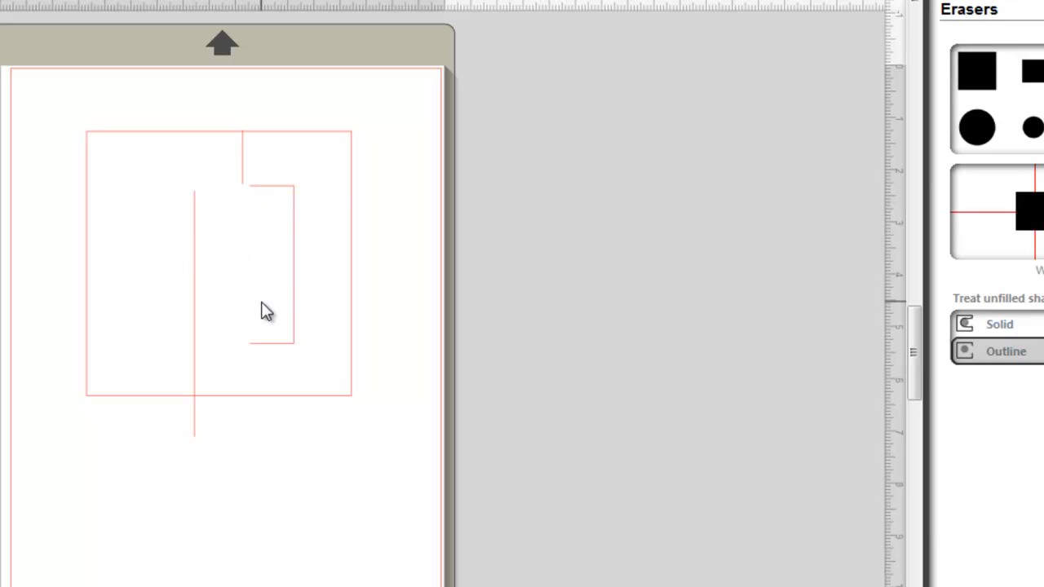
# Delete the remaining long vertical line and apply the long-dash line style to the short vertical line
pyautogui.click(196, 248)
pyautogui.press('Delete')
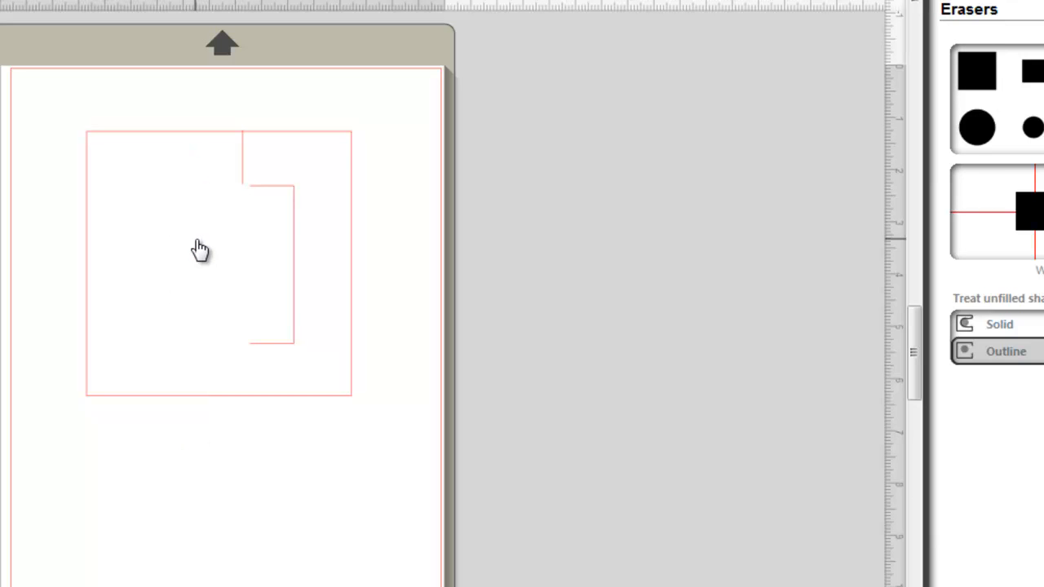
pyautogui.click(245, 166)
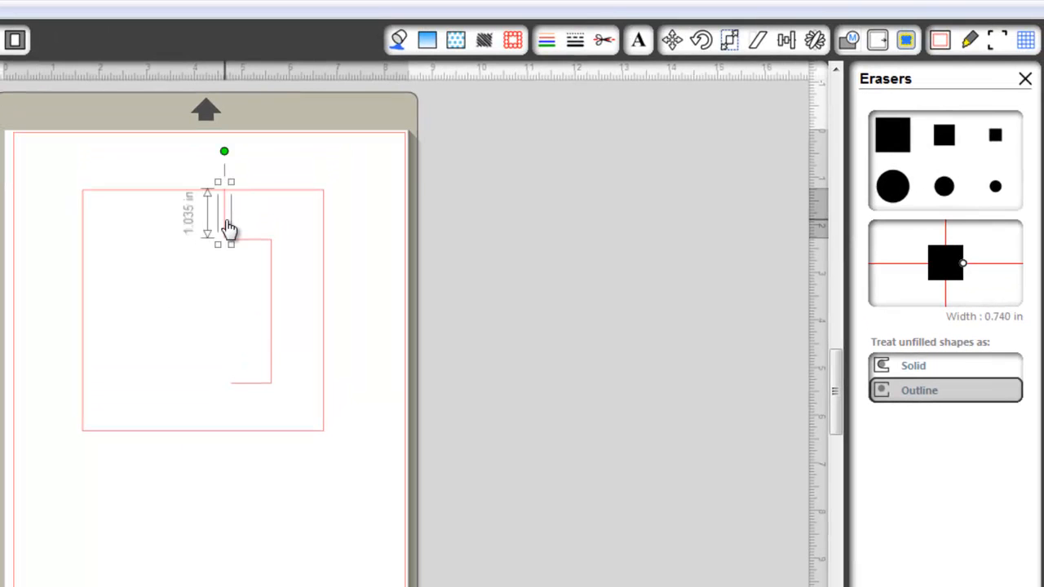
pyautogui.click(575, 42)
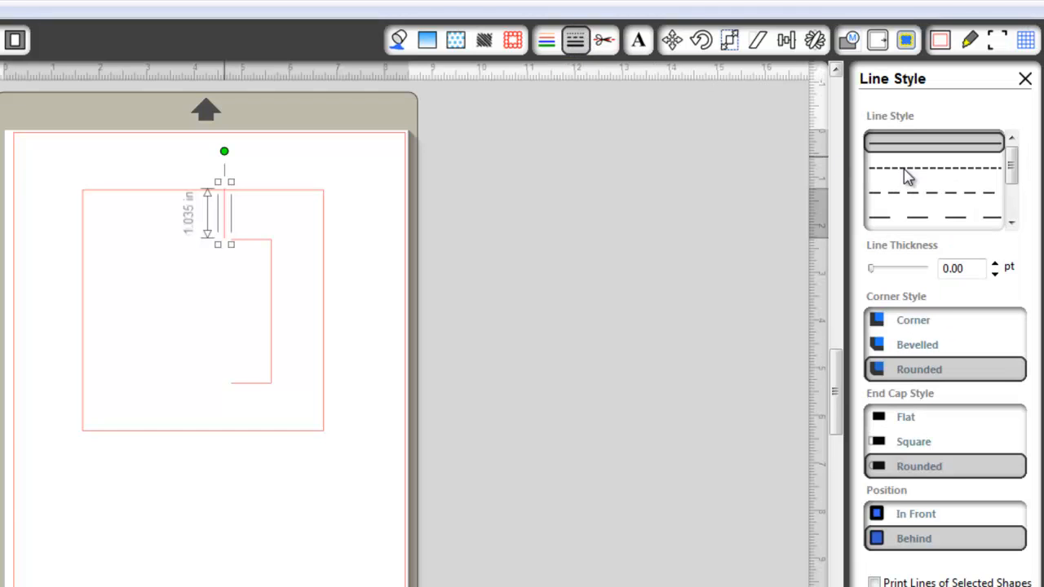
pyautogui.click(922, 217)
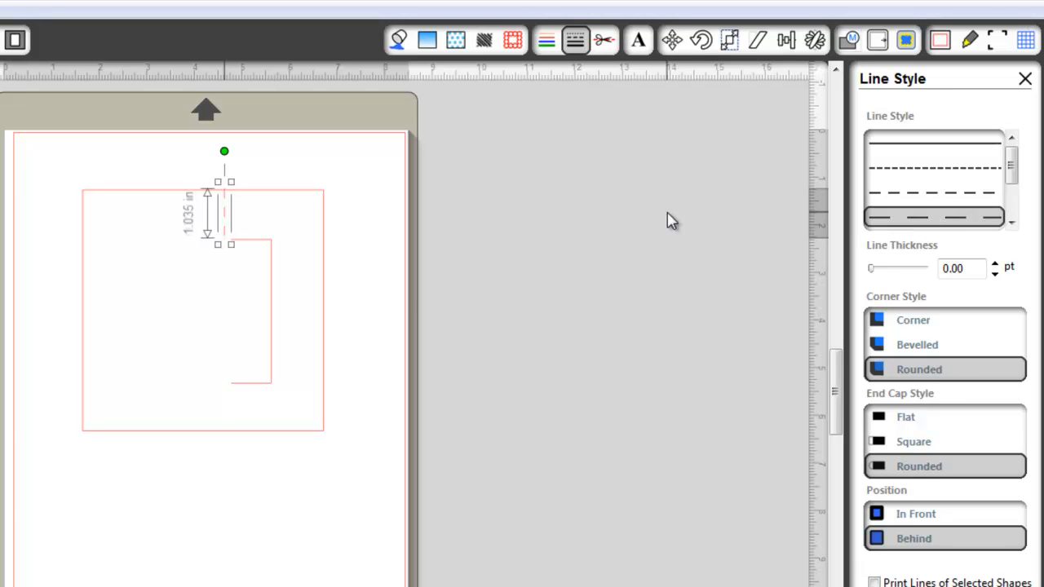
# Mirror the right bracket with Mirror Left, nudge the copy left into place as the opposite side, and deselect it
pyautogui.click(265, 243)
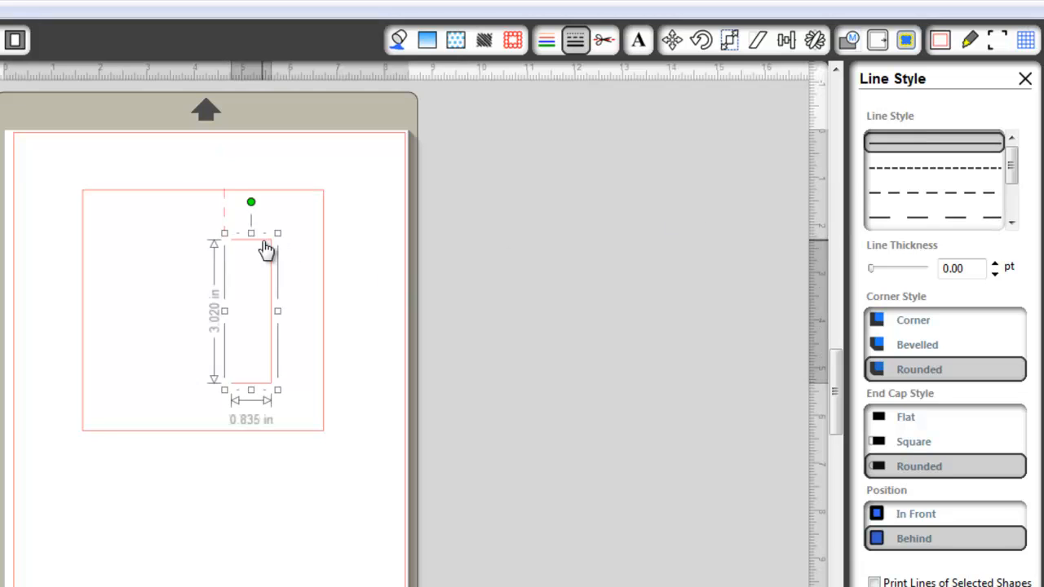
pyautogui.click(815, 40)
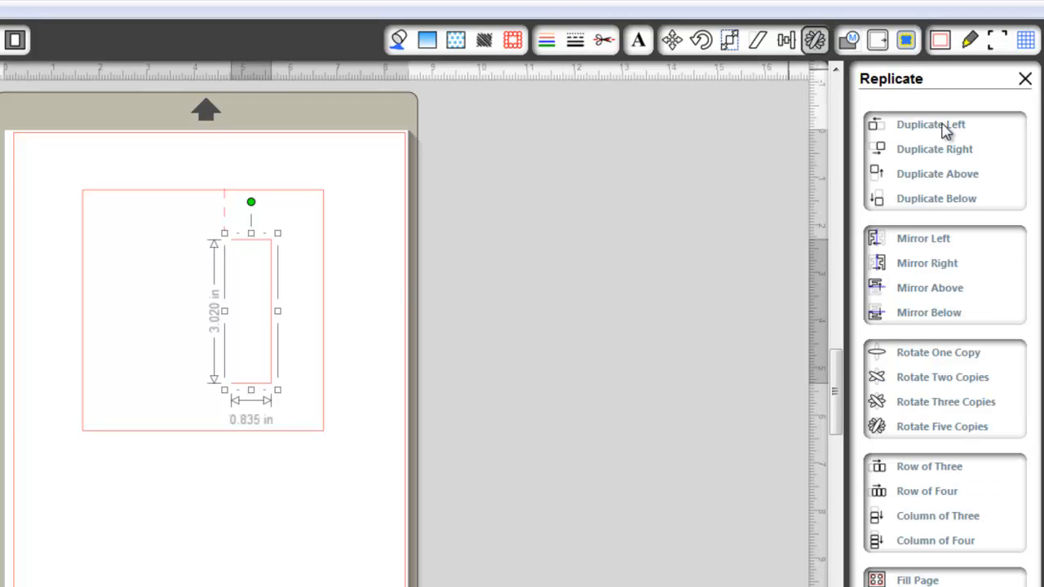
pyautogui.click(935, 245)
pyautogui.press('Left')
pyautogui.press('Left')
pyautogui.press('Left')
pyautogui.press('Left')
pyautogui.press('Left')
pyautogui.press('Left')
pyautogui.press('Left')
pyautogui.press('Left')
pyautogui.press('Left')
pyautogui.press('Left')
pyautogui.press('Left')
pyautogui.press('Left')
pyautogui.press('Left')
pyautogui.press('Left')
pyautogui.press('Left')
pyautogui.press('Left')
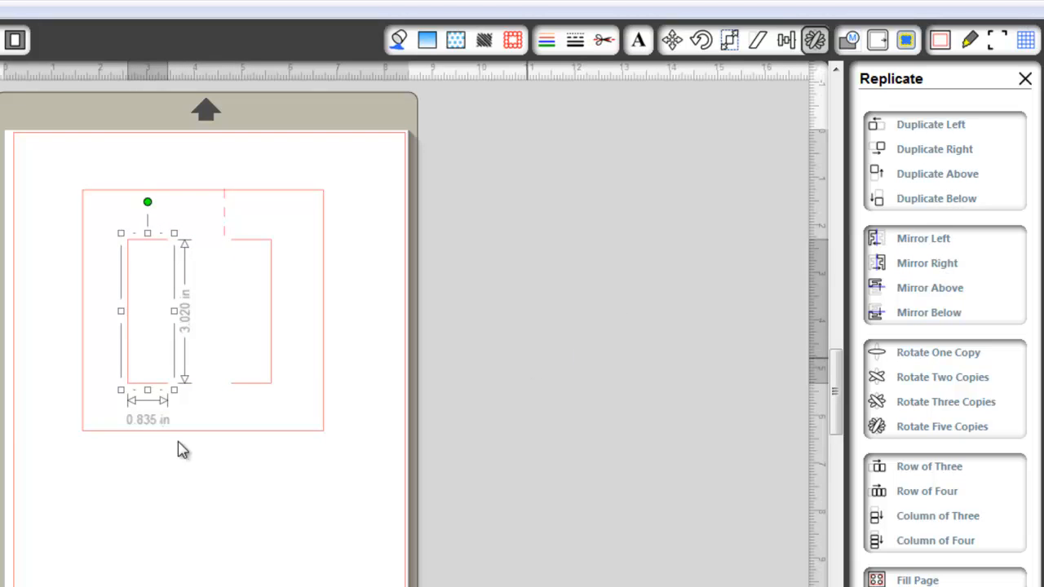
pyautogui.click(49, 417)
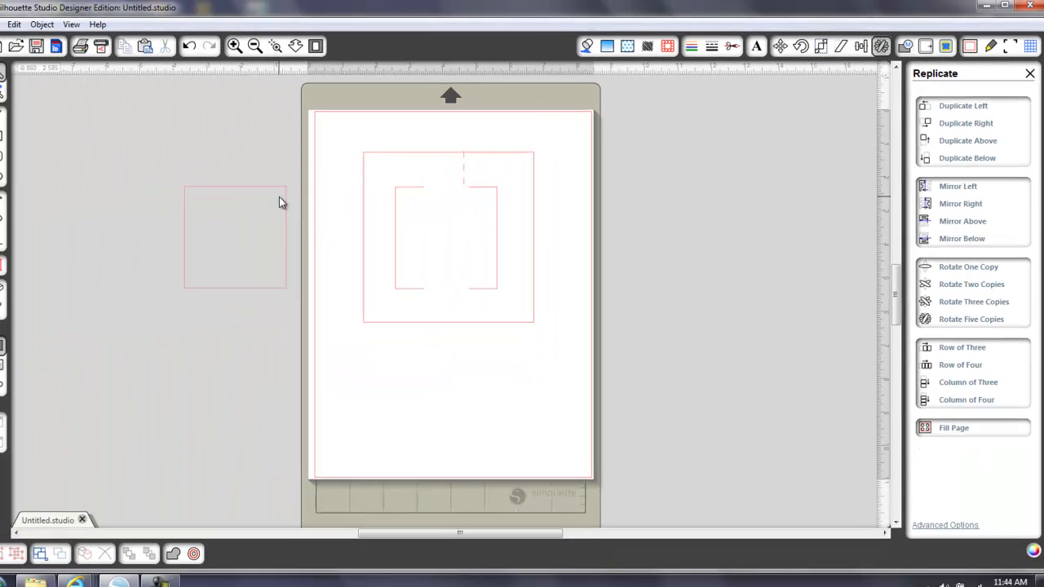
# Test the spare square over the two brackets, and move the square, brackets and dashed line aside to the left
pyautogui.moveTo(282, 196); pyautogui.dragTo(493, 195)
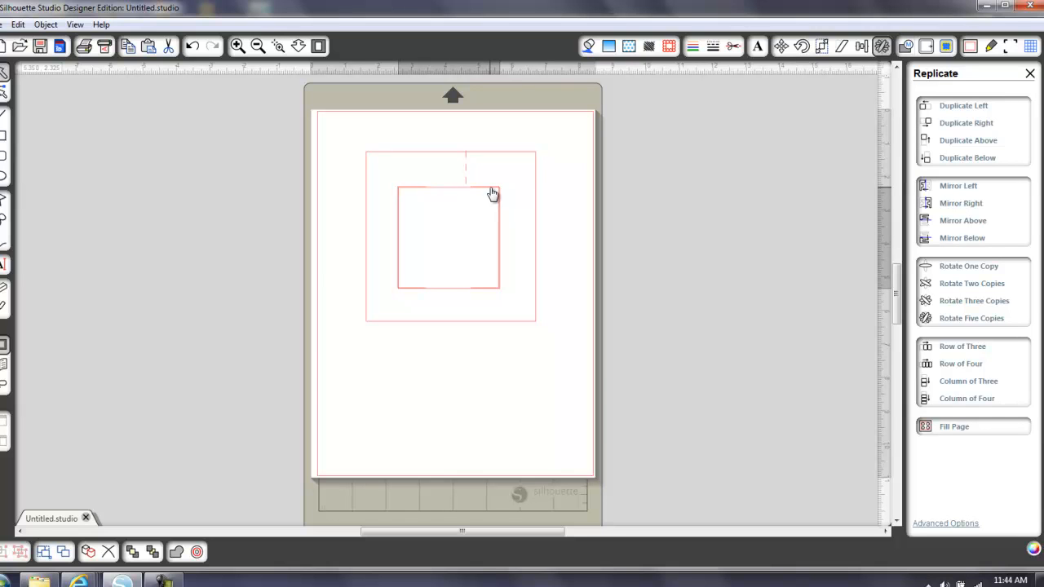
pyautogui.moveTo(493, 194); pyautogui.dragTo(271, 174)
pyautogui.click(355, 229)
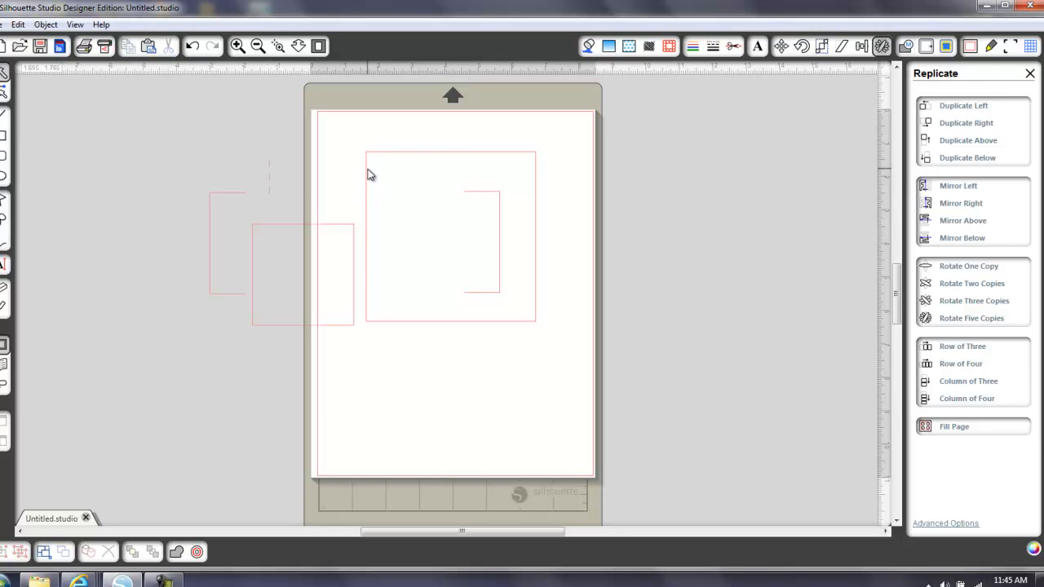
pyautogui.moveTo(483, 201); pyautogui.dragTo(223, 184)
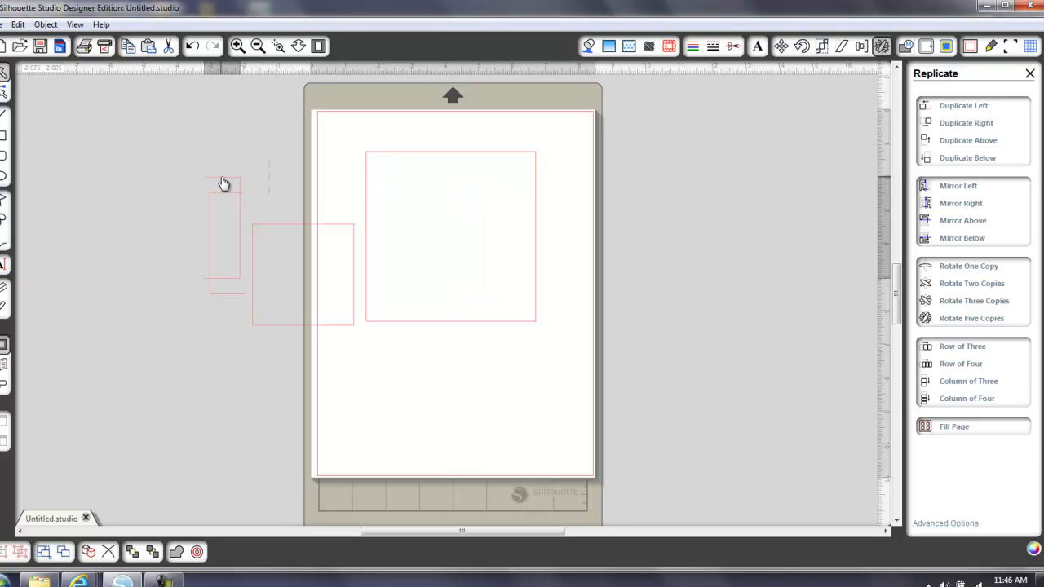
# Move the spare square inside the outer square and centre both squares on each other with Centralize
pyautogui.moveTo(343, 229); pyautogui.dragTo(487, 194)
pyautogui.moveTo(340, 131); pyautogui.dragTo(568, 366)
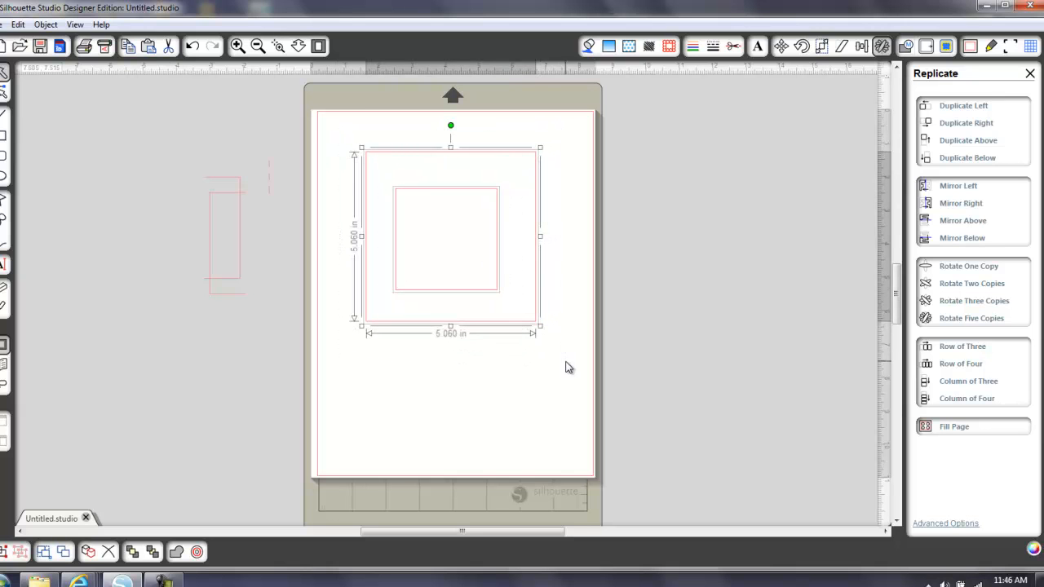
pyautogui.click(864, 47)
pyautogui.click(960, 109)
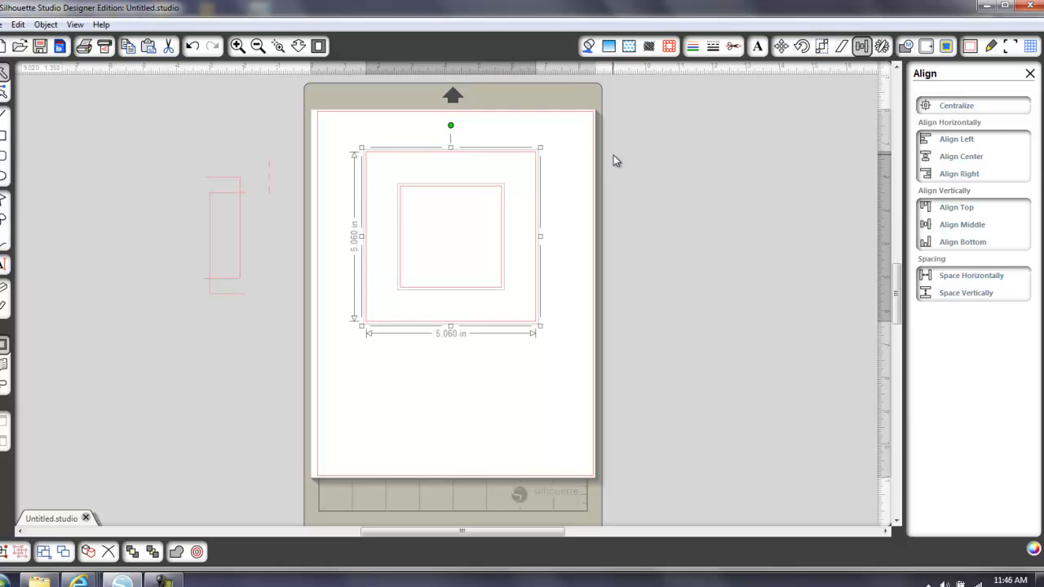
pyautogui.click(583, 142)
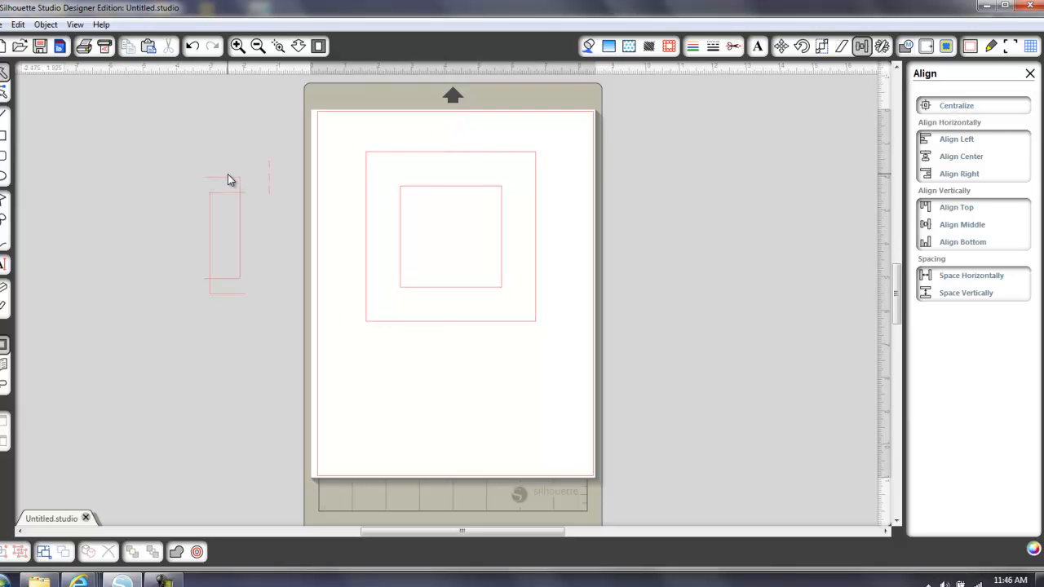
# Fit both brackets onto the centred inner square's sides and move the spare square off the page to the left
pyautogui.moveTo(231, 181); pyautogui.dragTo(492, 192)
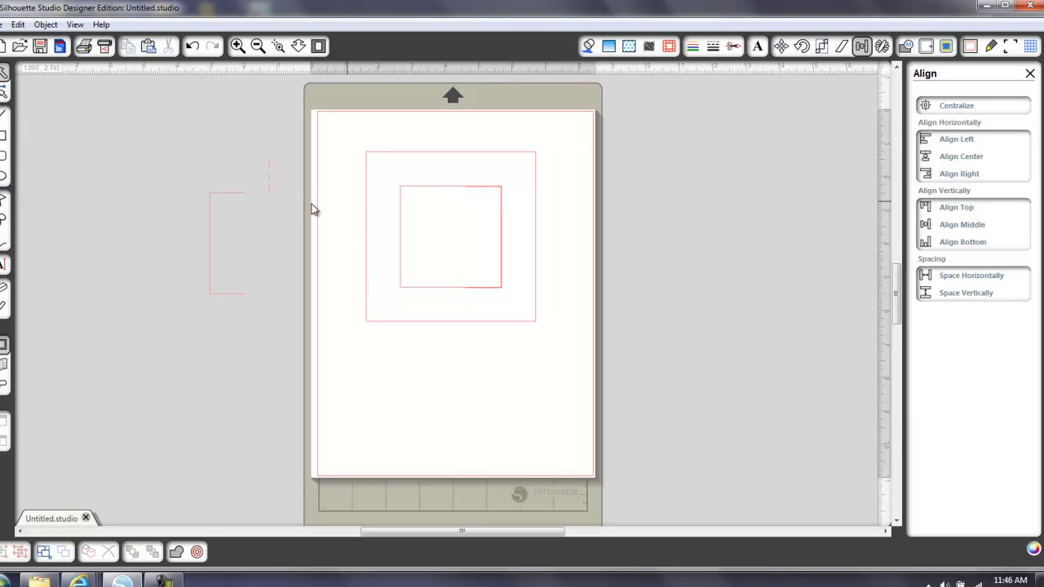
pyautogui.moveTo(226, 203); pyautogui.dragTo(244, 224)
pyautogui.click(417, 193)
pyautogui.click(245, 224)
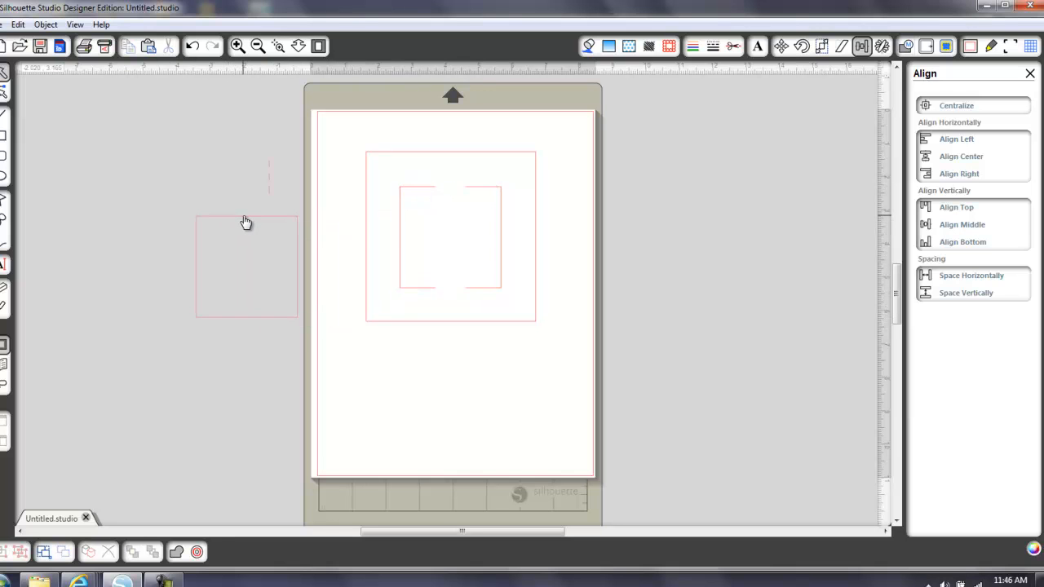
# Compare the left and right brackets' position values in the Move settings
pyautogui.click(430, 194)
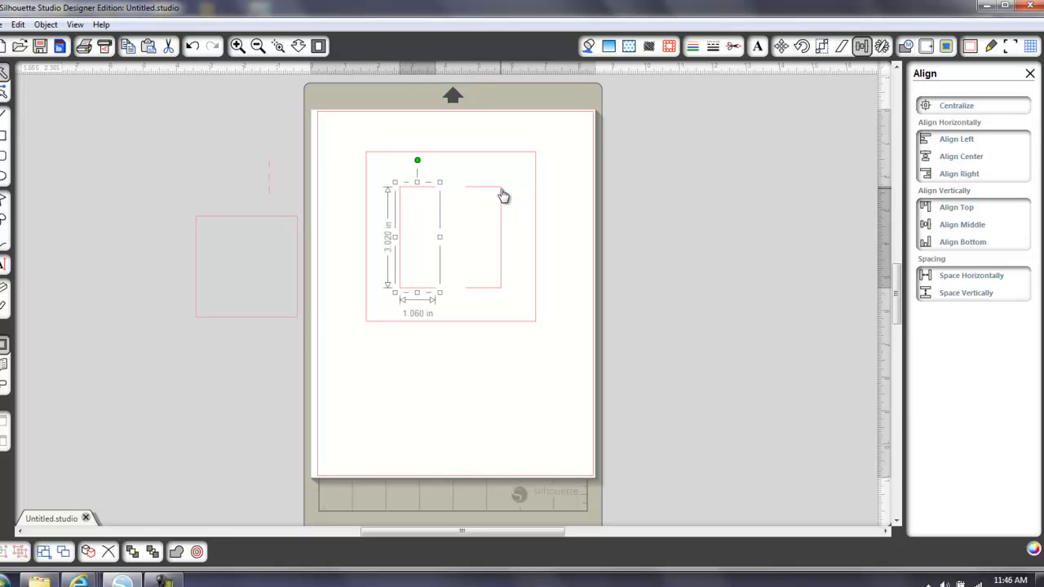
pyautogui.click(781, 48)
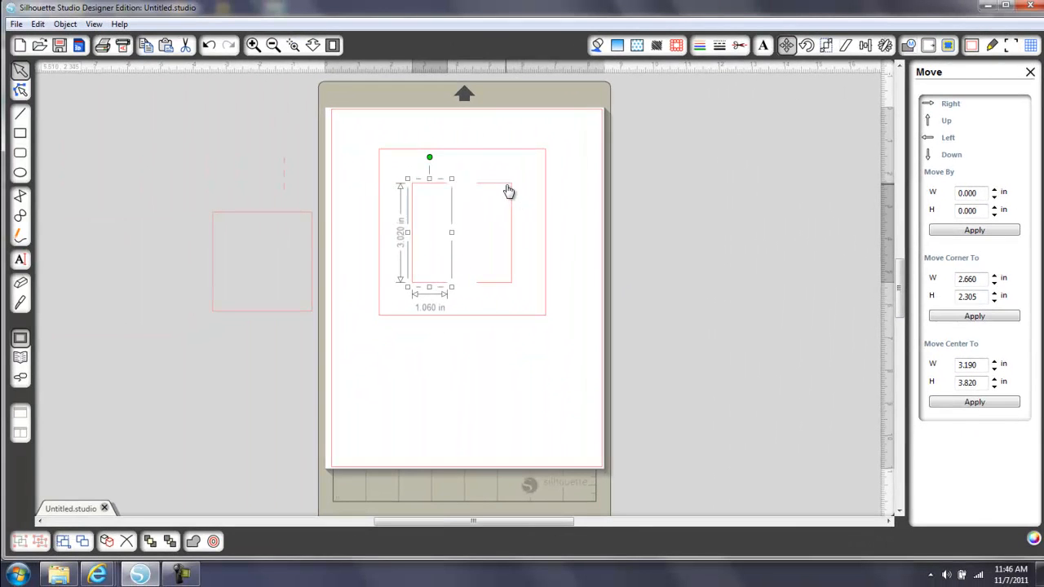
pyautogui.click(509, 191)
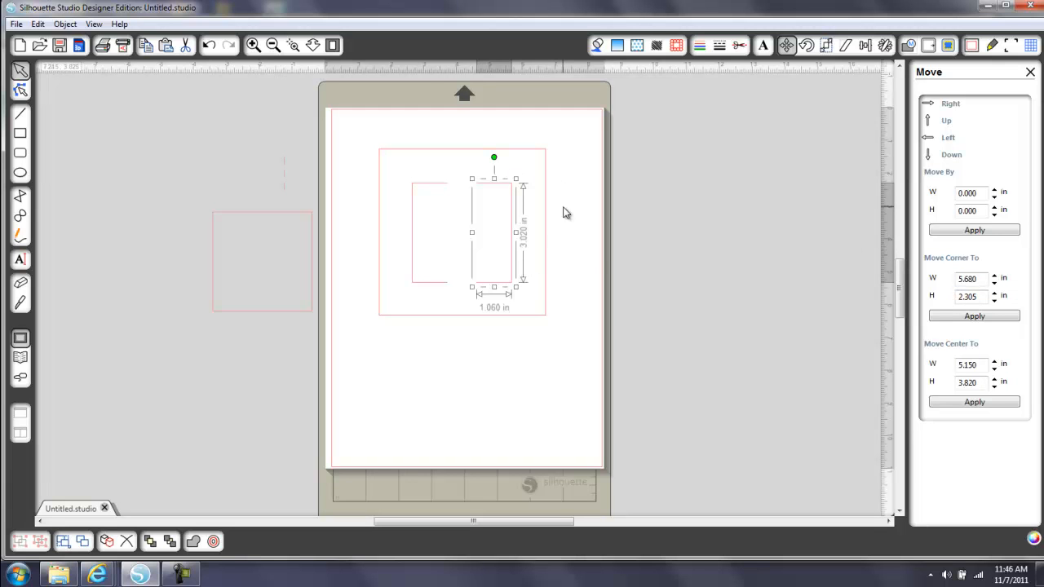
pyautogui.click(632, 211)
# Move the dashed line between the left bracket's upper end and the outer square's top edge
pyautogui.moveTo(287, 179)
pyautogui.mouseDown()
pyautogui.moveTo(453, 171)
pyautogui.moveTo(471, 212)
pyautogui.mouseUp()
pyautogui.click(300, 74)
pyautogui.click(294, 45)
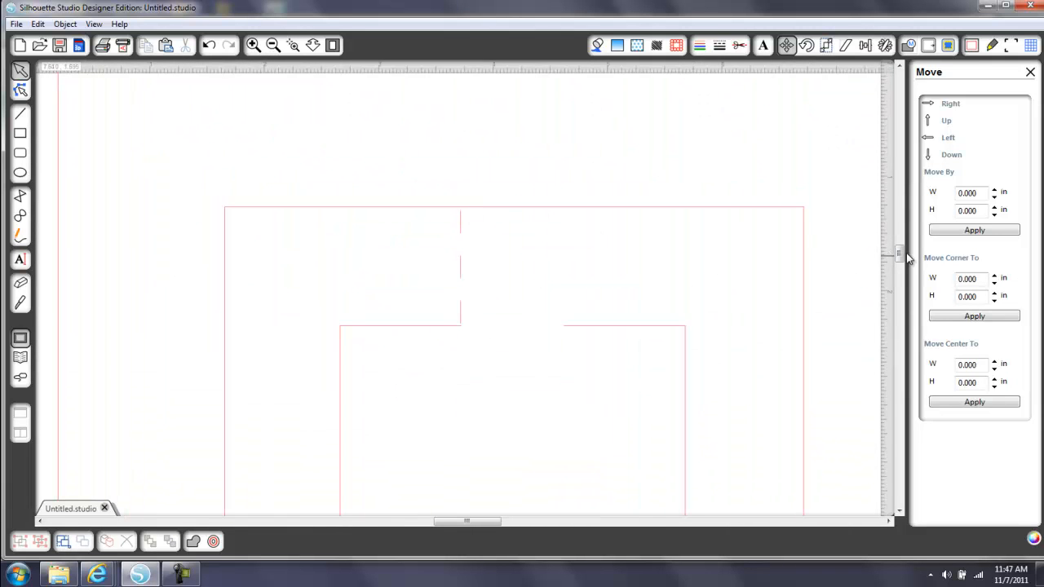
pyautogui.moveTo(902, 256); pyautogui.dragTo(902, 262)
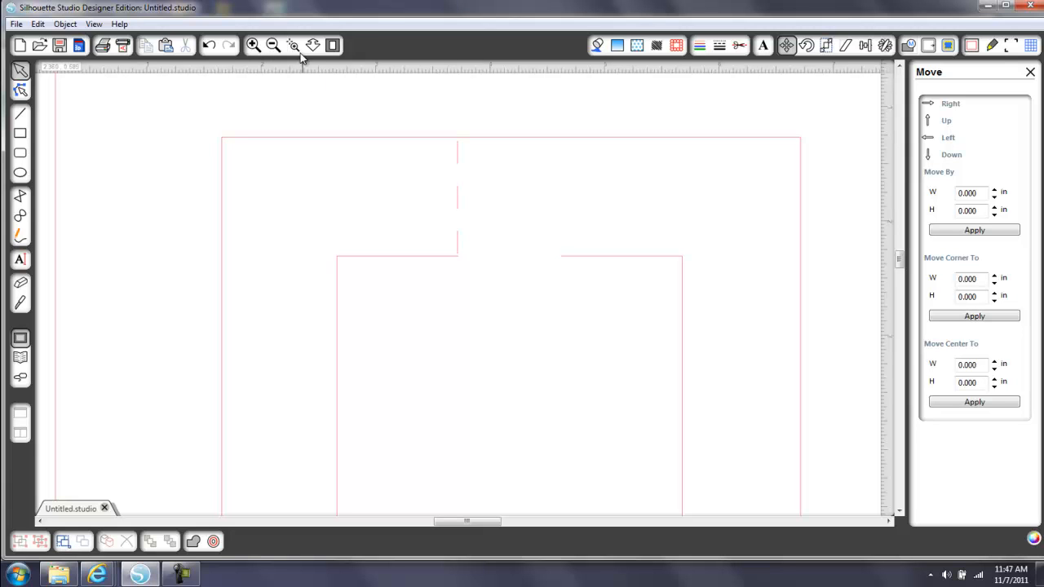
# Duplicate the dashed line with Duplicate Right and nudge the copy right to meet the right bracket's upper end
pyautogui.click(458, 203)
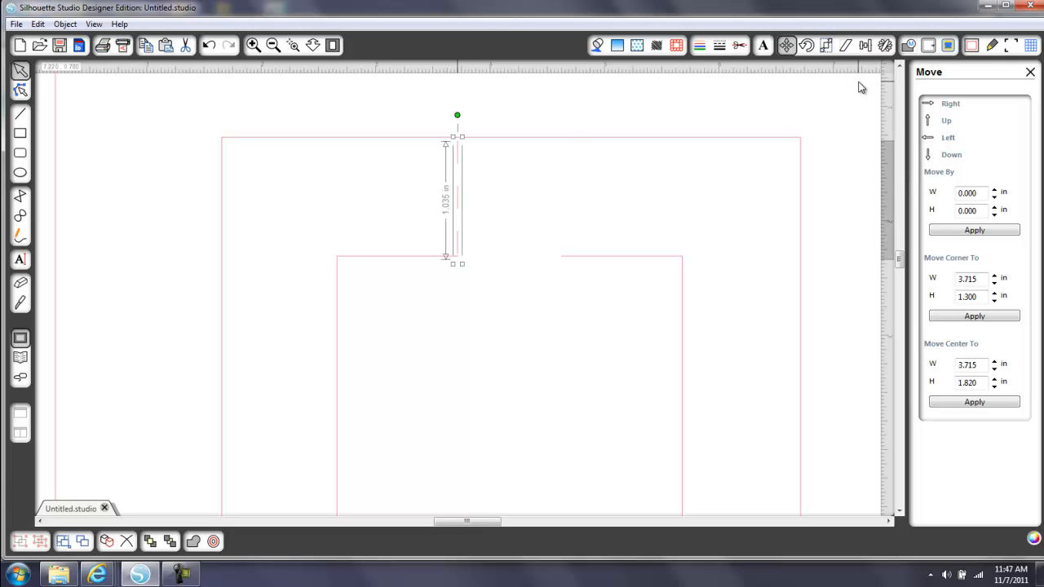
pyautogui.click(886, 45)
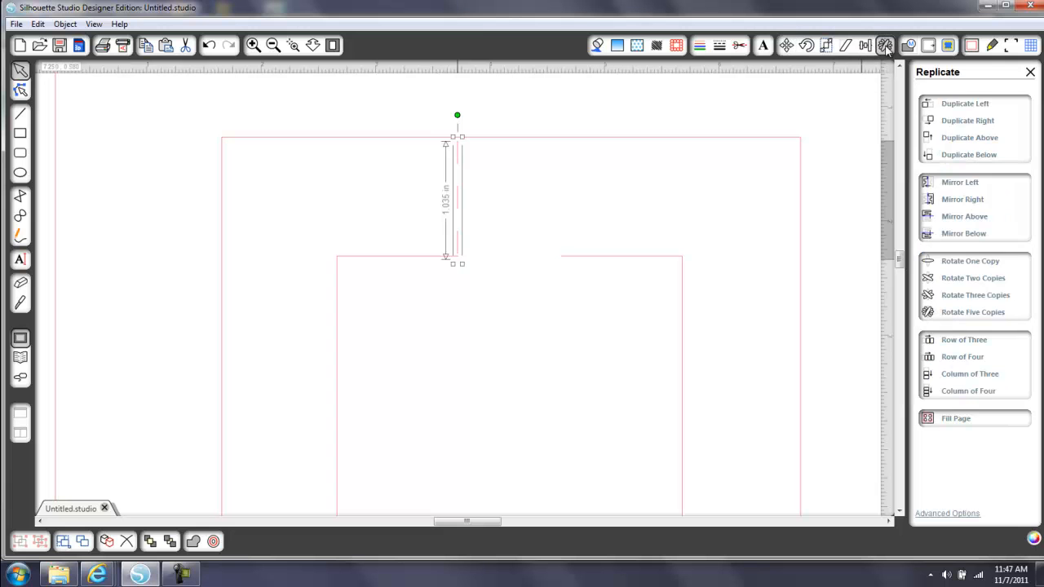
pyautogui.click(978, 126)
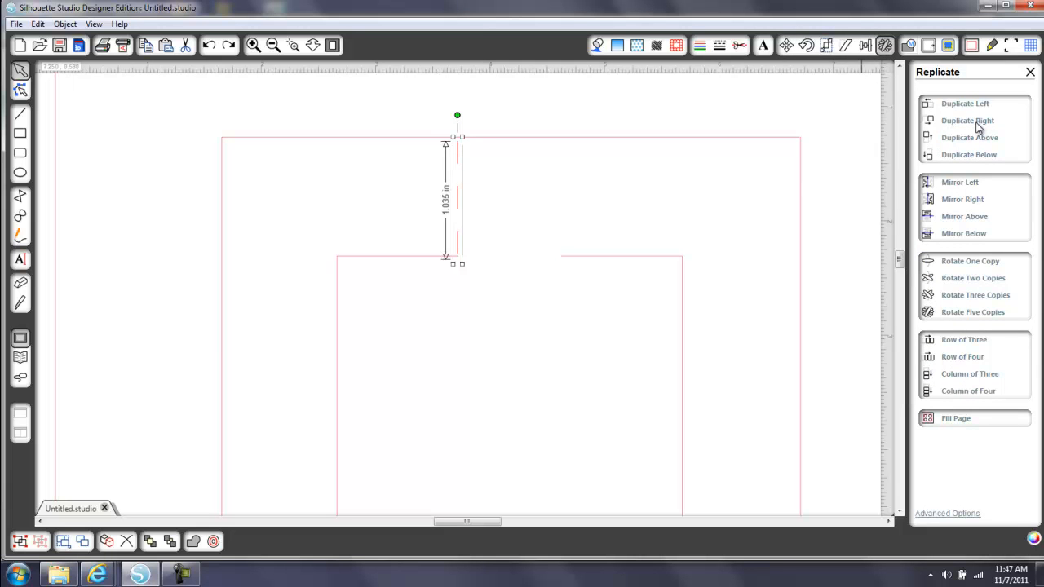
pyautogui.click(979, 126)
pyautogui.press('Right')
pyautogui.press('Right')
pyautogui.press('Right')
pyautogui.press('Right')
pyautogui.press('Right')
pyautogui.press('Right')
pyautogui.press('Right')
pyautogui.press('Right')
pyautogui.press('Right')
pyautogui.press('Right')
pyautogui.press('Right')
pyautogui.press('Right')
pyautogui.press('Right')
pyautogui.press('Right')
pyautogui.press('Right')
pyautogui.press('Right')
pyautogui.press('Right')
pyautogui.press('Right')
pyautogui.press('Right')
pyautogui.press('Right')
pyautogui.press('Right')
pyautogui.press('Right')
pyautogui.press('Right')
pyautogui.press('Right')
pyautogui.press('Right')
pyautogui.press('Right')
pyautogui.press('Right')
pyautogui.press('Right')
pyautogui.press('Right')
pyautogui.press('Right')
pyautogui.press('Right')
pyautogui.press('Right')
pyautogui.press('Right')
pyautogui.press('Right')
pyautogui.press('Right')
pyautogui.press('Right')
pyautogui.press('Right')
pyautogui.press('Right')
pyautogui.press('Right')
pyautogui.press('Right')
pyautogui.press('Right')
pyautogui.press('Right')
pyautogui.press('Right')
pyautogui.press('Right')
pyautogui.press('Right')
pyautogui.press('Right')
pyautogui.press('Right')
pyautogui.press('Right')
pyautogui.press('Right')
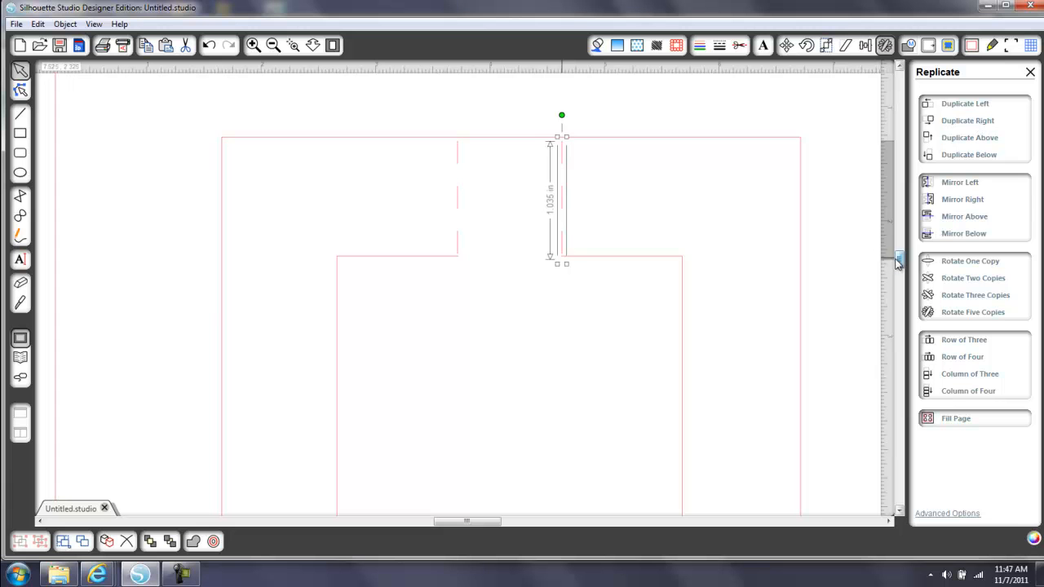
# Duplicate the right dashed line with Duplicate Below and nudge the copy down between the right bracket's lower end and the outer square's bottom edge
pyautogui.moveTo(901, 260)
pyautogui.mouseDown()
pyautogui.moveTo(901, 286)
pyautogui.moveTo(900, 261)
pyautogui.mouseUp()
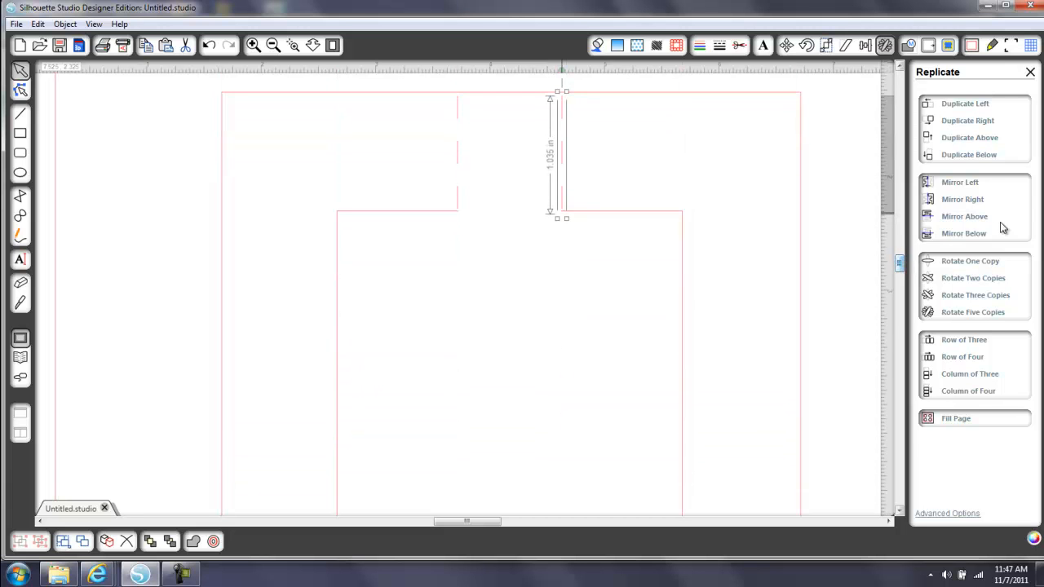
pyautogui.click(978, 155)
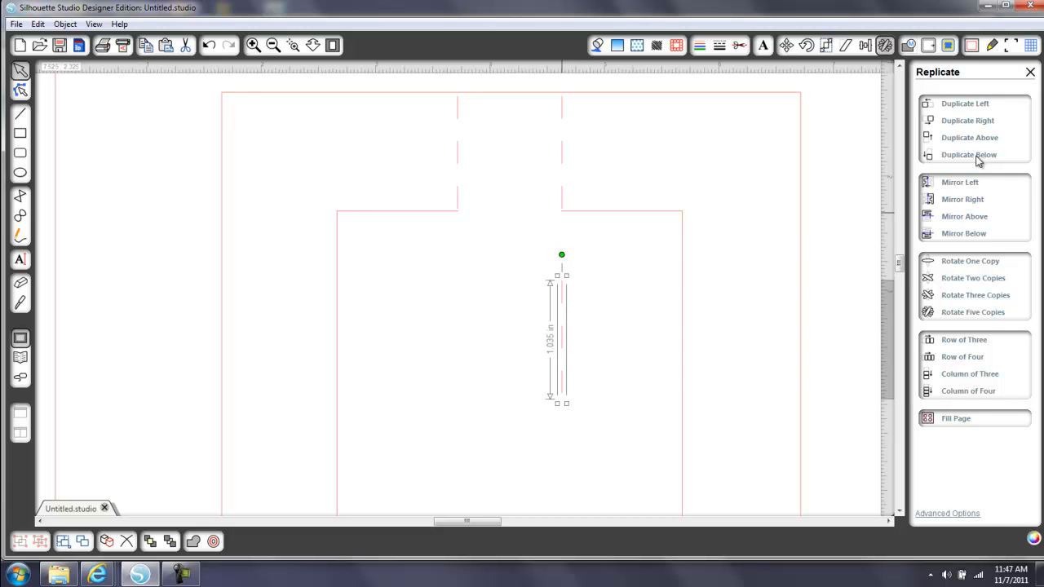
pyautogui.press('Down')
pyautogui.press('Down')
pyautogui.press('Down')
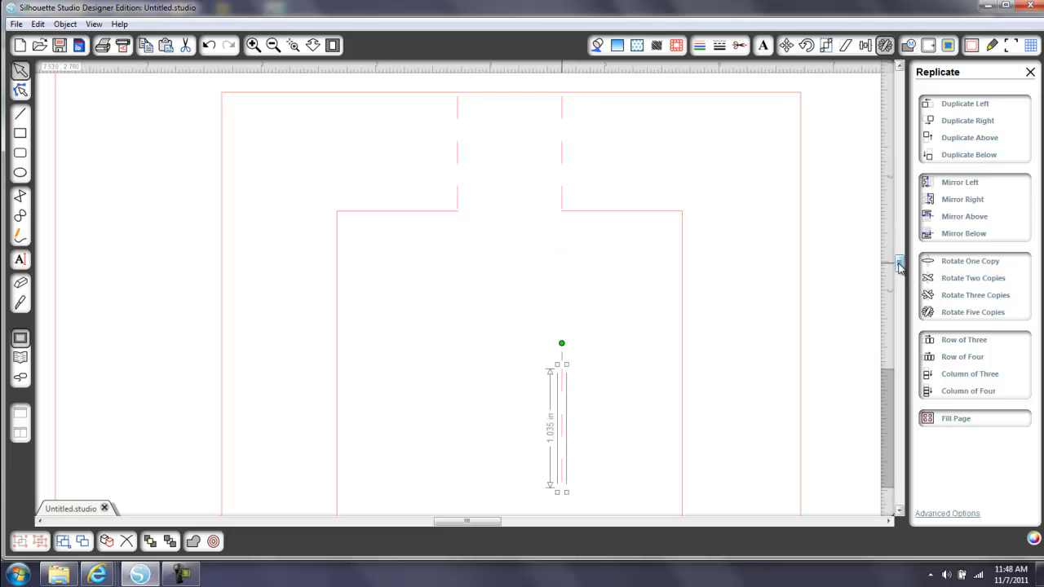
pyautogui.moveTo(900, 264); pyautogui.dragTo(900, 281)
pyautogui.press('Down')
pyautogui.press('Down')
pyautogui.press('Down')
pyautogui.press('Down')
pyautogui.press('Down')
pyautogui.press('Down')
pyautogui.press('Down')
pyautogui.press('Down')
pyautogui.press('Down')
pyautogui.press('Down')
pyautogui.press('Down')
pyautogui.press('Down')
pyautogui.press('Down')
pyautogui.press('Down')
pyautogui.press('Down')
pyautogui.press('Down')
pyautogui.press('Down')
pyautogui.press('Down')
pyautogui.press('Down')
pyautogui.press('Down')
pyautogui.press('Down')
pyautogui.press('Down')
pyautogui.press('Down')
pyautogui.press('Down')
pyautogui.press('Down')
pyautogui.press('Down')
pyautogui.press('Down')
pyautogui.press('Down')
pyautogui.press('Down')
pyautogui.press('Down')
pyautogui.press('Down')
pyautogui.press('Down')
pyautogui.press('Down')
pyautogui.press('Down')
pyautogui.press('Down')
pyautogui.press('Down')
pyautogui.press('Down')
pyautogui.press('Down')
pyautogui.press('Down')
pyautogui.press('Down')
pyautogui.press('Down')
pyautogui.press('Down')
pyautogui.press('Down')
pyautogui.press('Down')
pyautogui.press('Down')
pyautogui.press('Down')
pyautogui.press('Down')
pyautogui.press('Down')
pyautogui.press('Down')
pyautogui.press('Down')
pyautogui.press('Down')
pyautogui.press('Down')
pyautogui.press('Down')
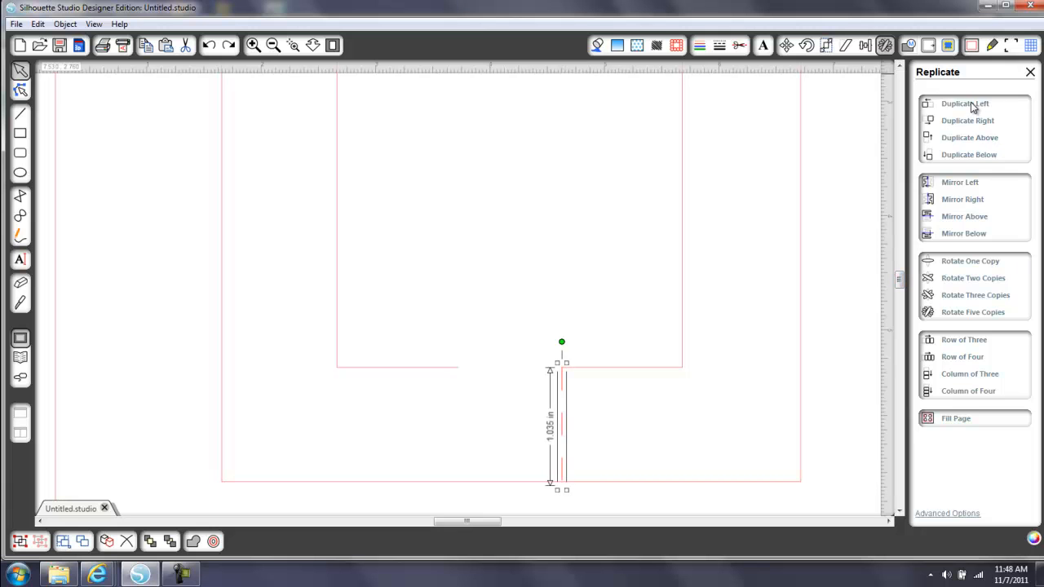
# Duplicate the lower dashed line with Duplicate Left, nudge the copy to the left bracket's lower end, and deselect it
pyautogui.press('Left')
pyautogui.press('Left')
pyautogui.press('Left')
pyautogui.press('Left')
pyautogui.press('Left')
pyautogui.press('Left')
pyautogui.press('Left')
pyautogui.press('Left')
pyautogui.press('Left')
pyautogui.press('Left')
pyautogui.press('Left')
pyautogui.press('Left')
pyautogui.press('Left')
pyautogui.press('Left')
pyautogui.press('Left')
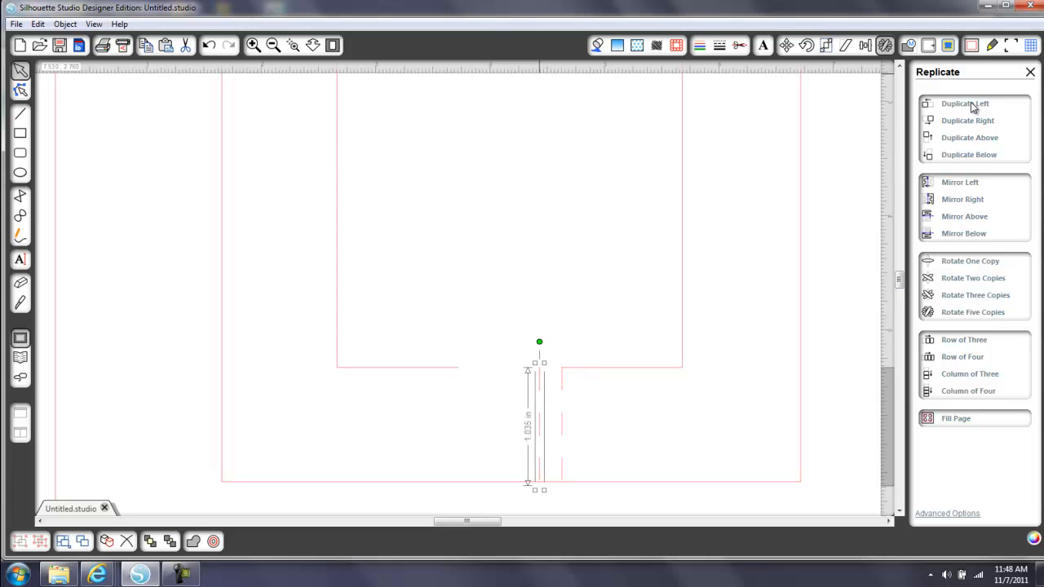
pyautogui.press('Left')
pyautogui.press('Left')
pyautogui.press('Left')
pyautogui.press('Left')
pyautogui.press('Left')
pyautogui.press('Left')
pyautogui.press('Left')
pyautogui.press('Left')
pyautogui.press('Left')
pyautogui.press('Left')
pyautogui.press('Left')
pyautogui.press('Left')
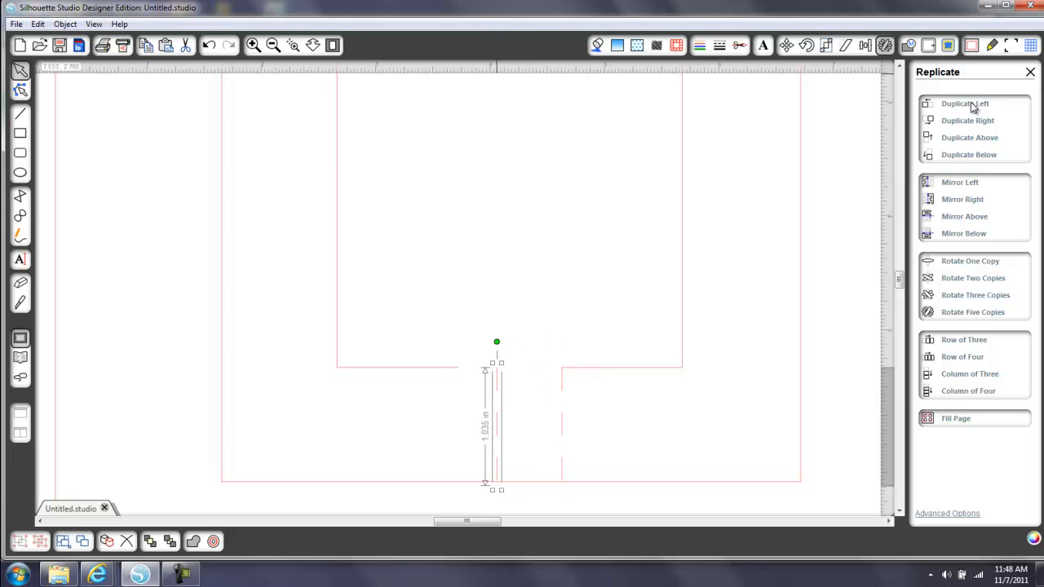
pyautogui.press('Left')
pyautogui.press('Left')
pyautogui.press('Left')
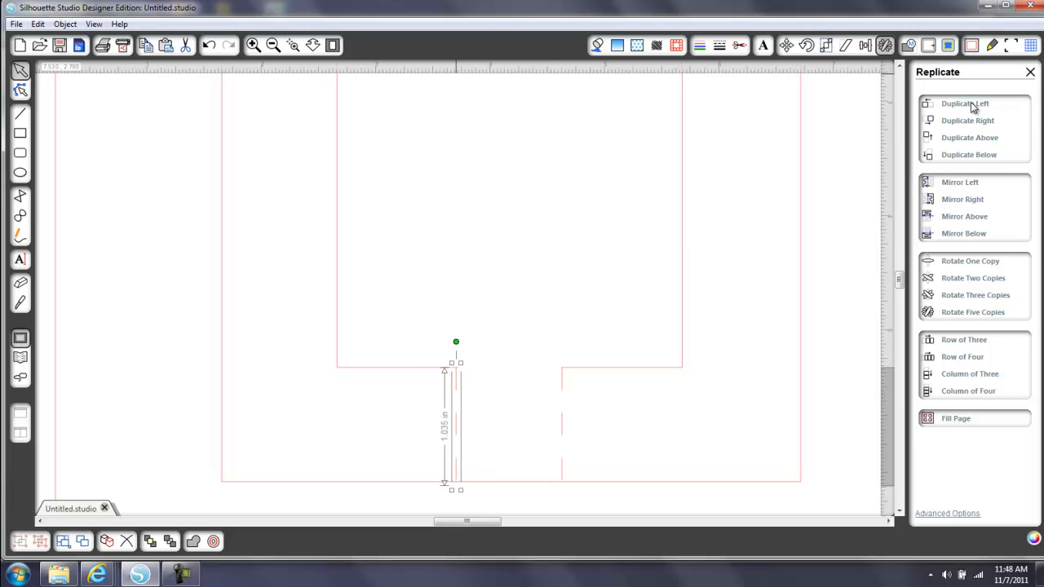
pyautogui.press('Right')
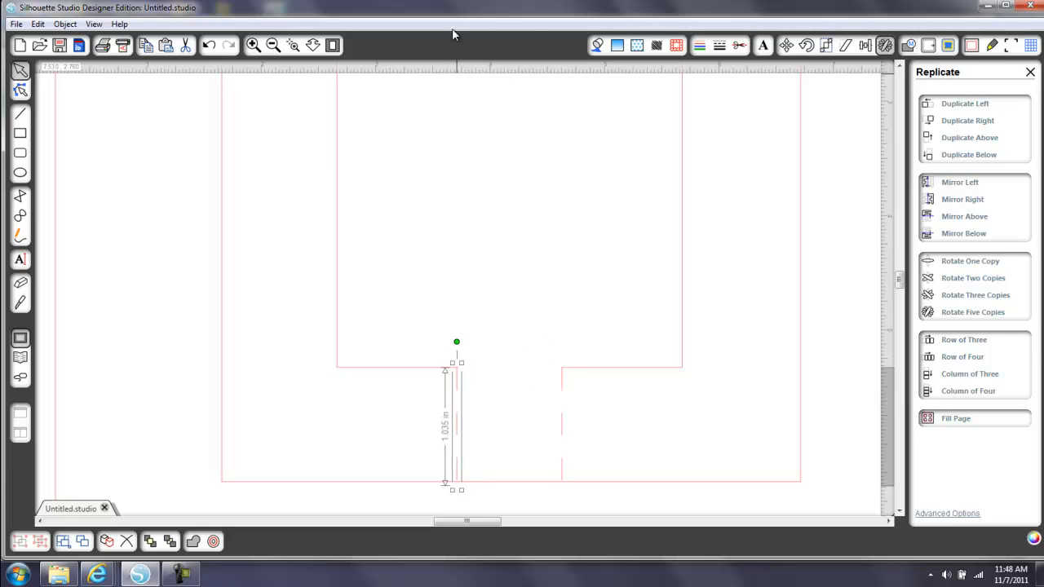
pyautogui.click(333, 45)
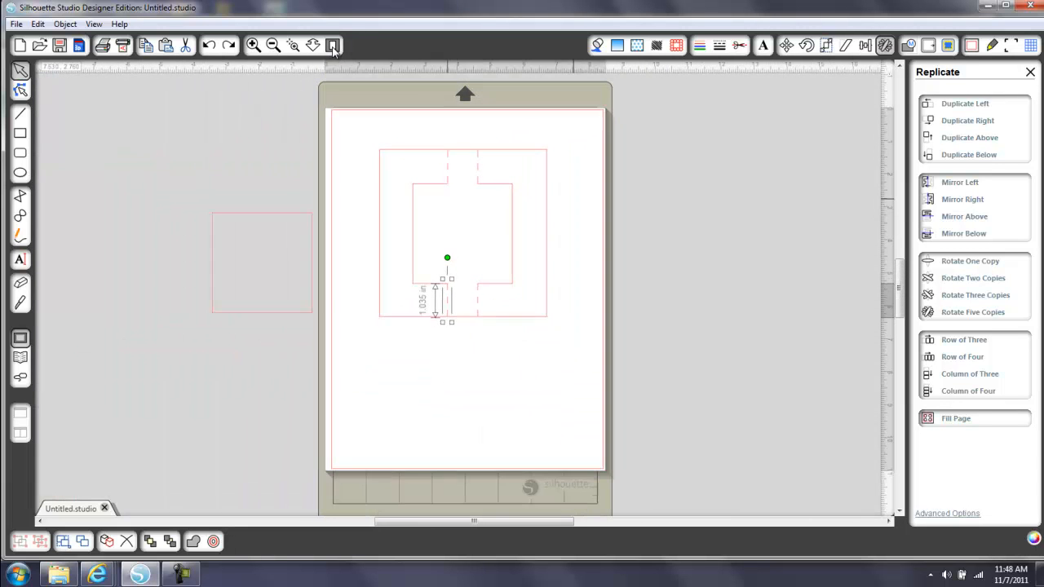
pyautogui.click(467, 412)
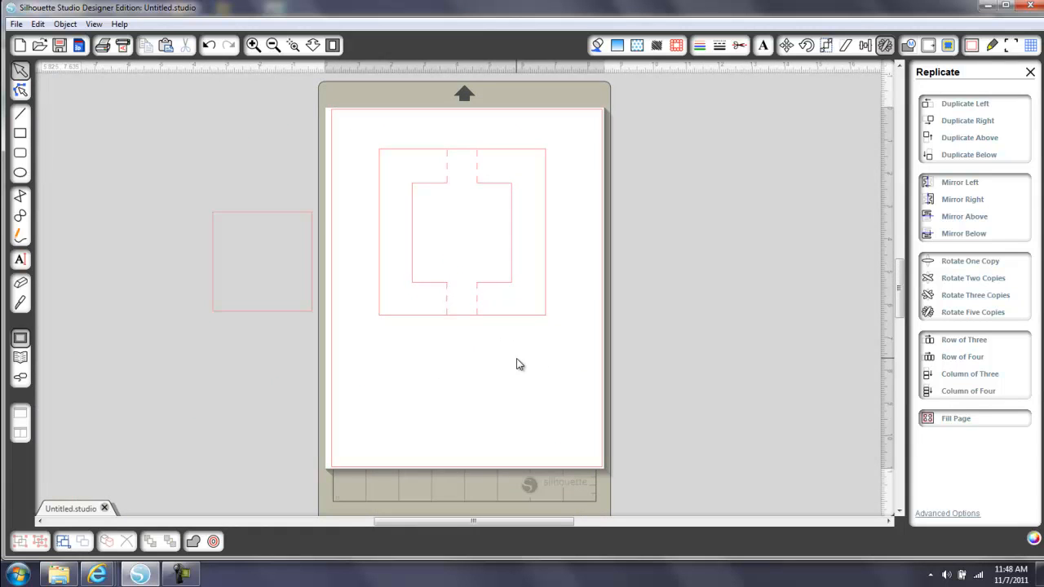
# Check the upper-left dashed line's position and set the lower-left dashed line's Move Corner To width to 3.715 in
pyautogui.click(447, 172)
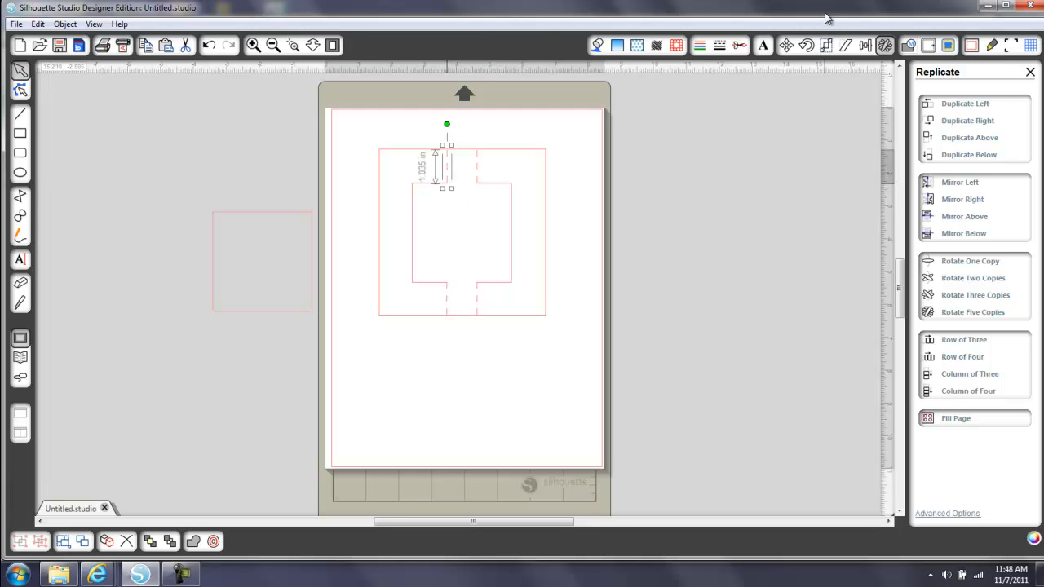
pyautogui.click(787, 44)
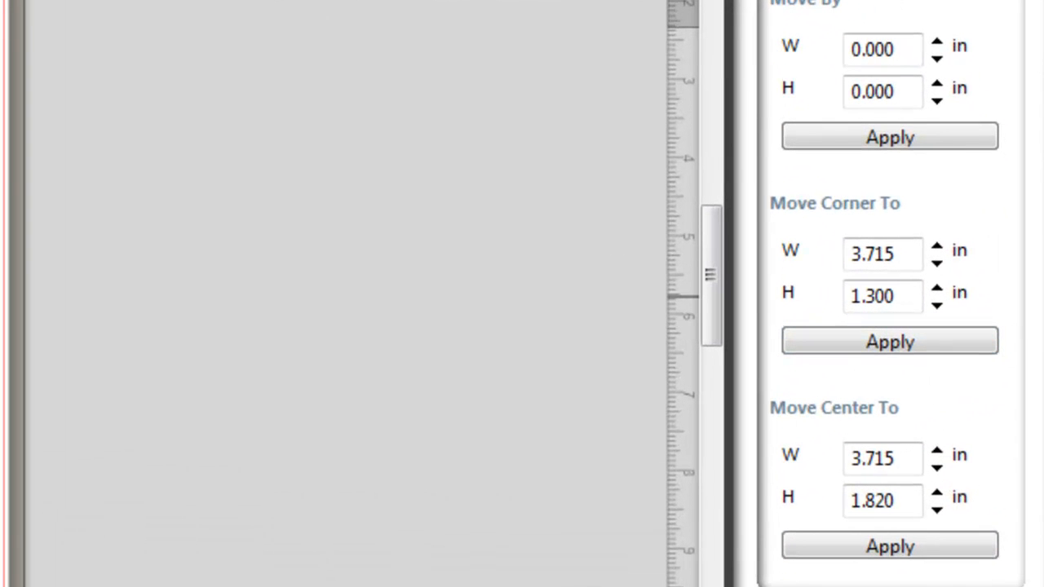
pyautogui.click(1, 297)
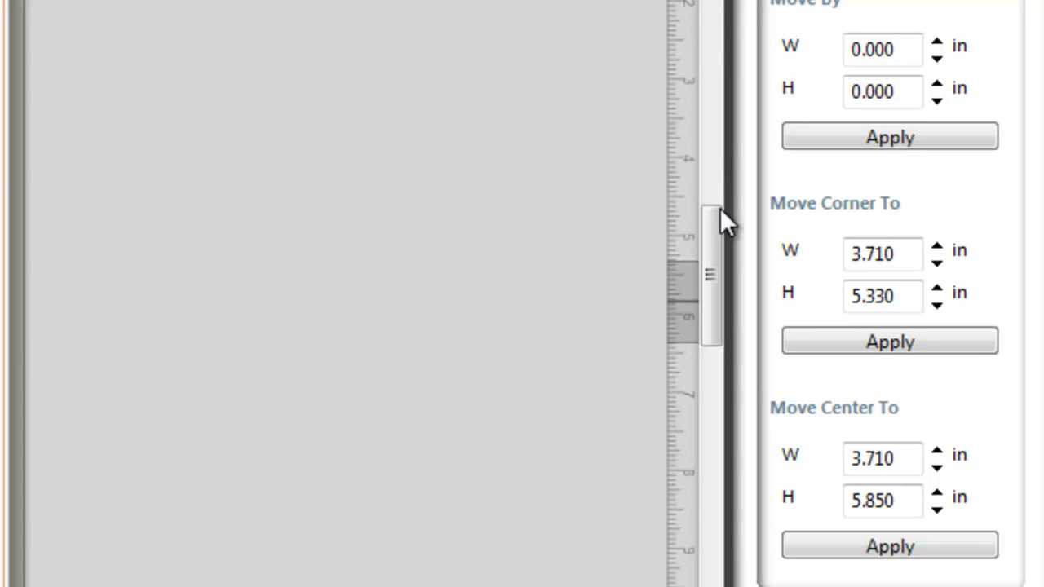
pyautogui.click(900, 252)
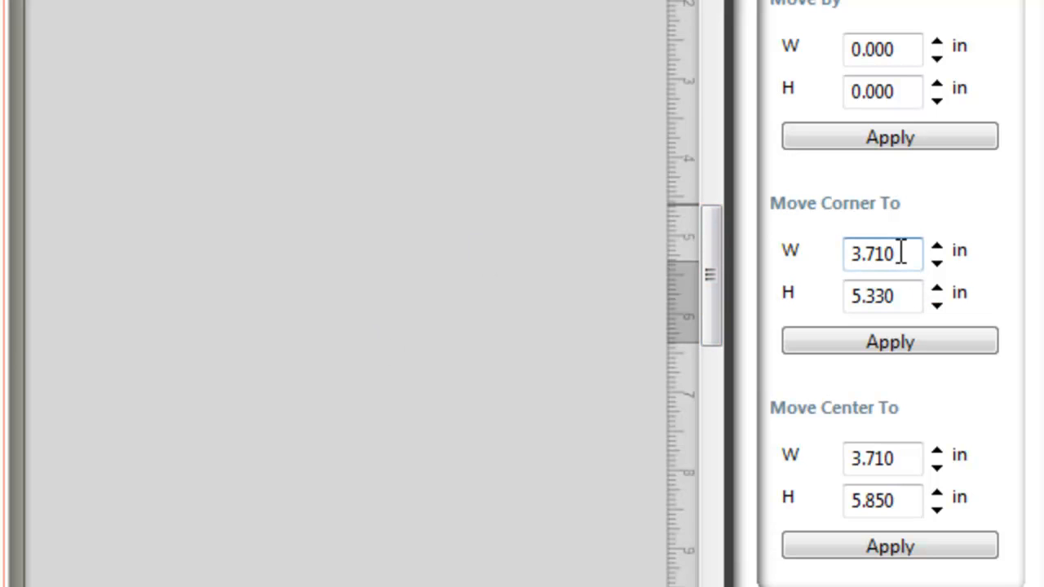
pyautogui.press('BackSpace')
pyautogui.write('5')
pyautogui.click(920, 347)
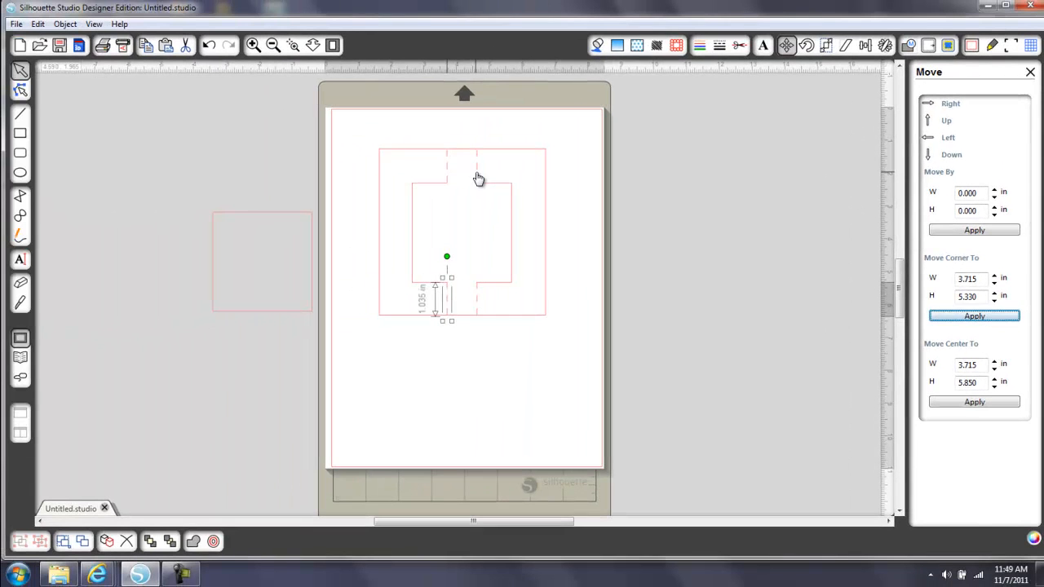
# Match the lower-right dashed line to the upper-right one by setting its Move Corner To width to 4.650 in, and recheck the upper line
pyautogui.click(478, 178)
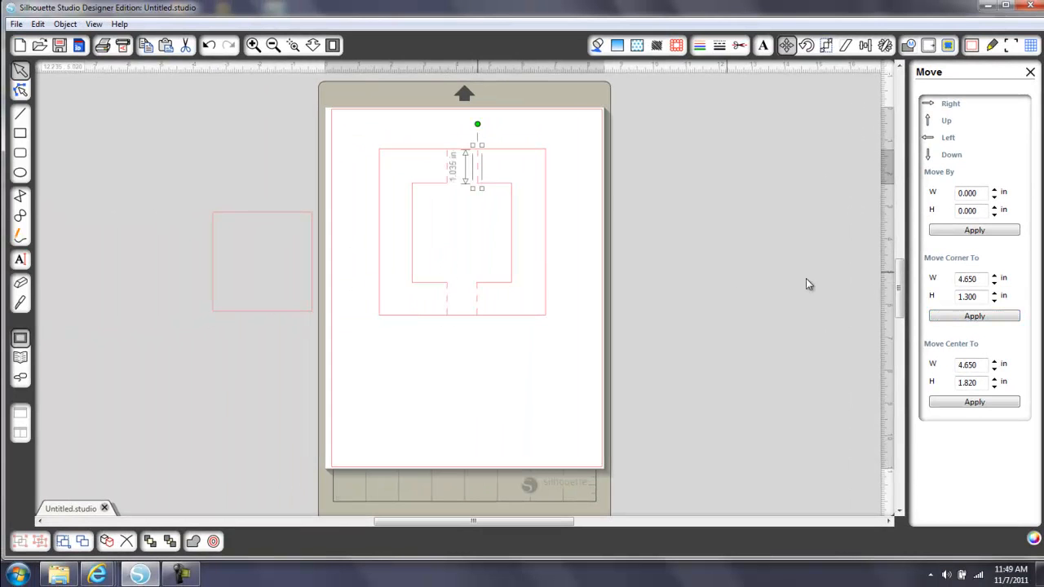
pyautogui.doubleClick(958, 279)
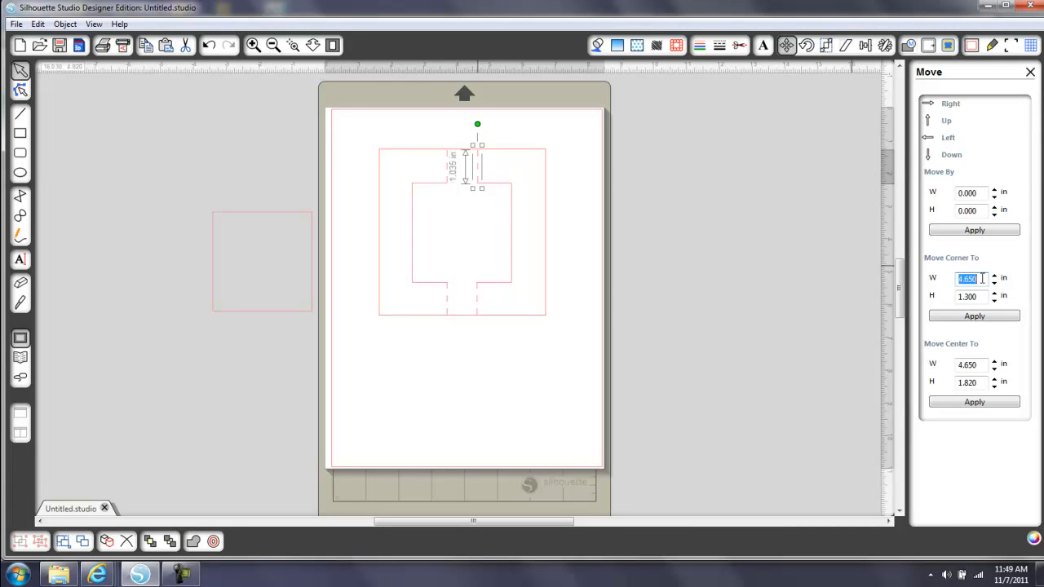
pyautogui.click(479, 302)
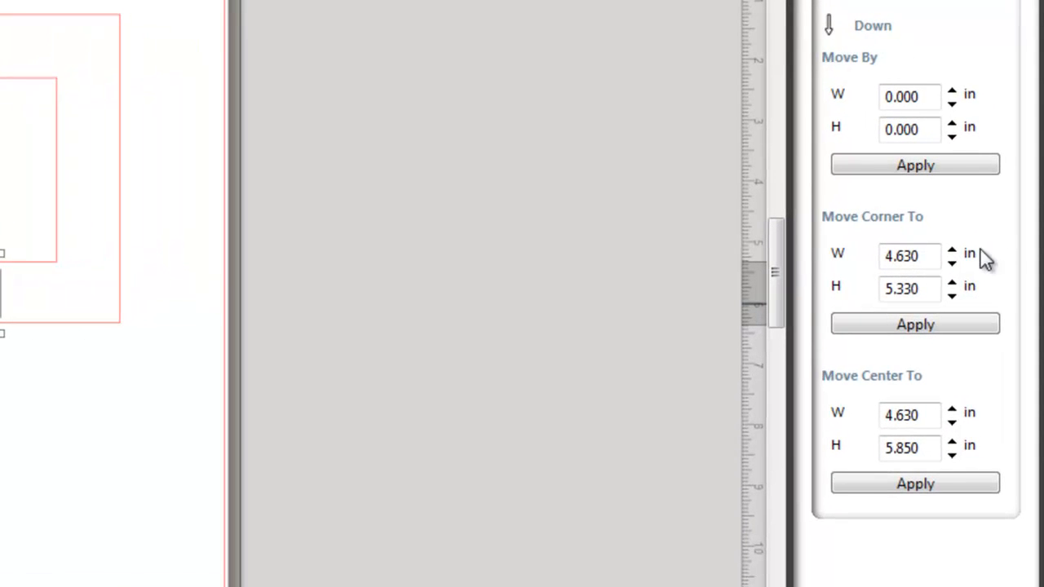
pyautogui.click(913, 256)
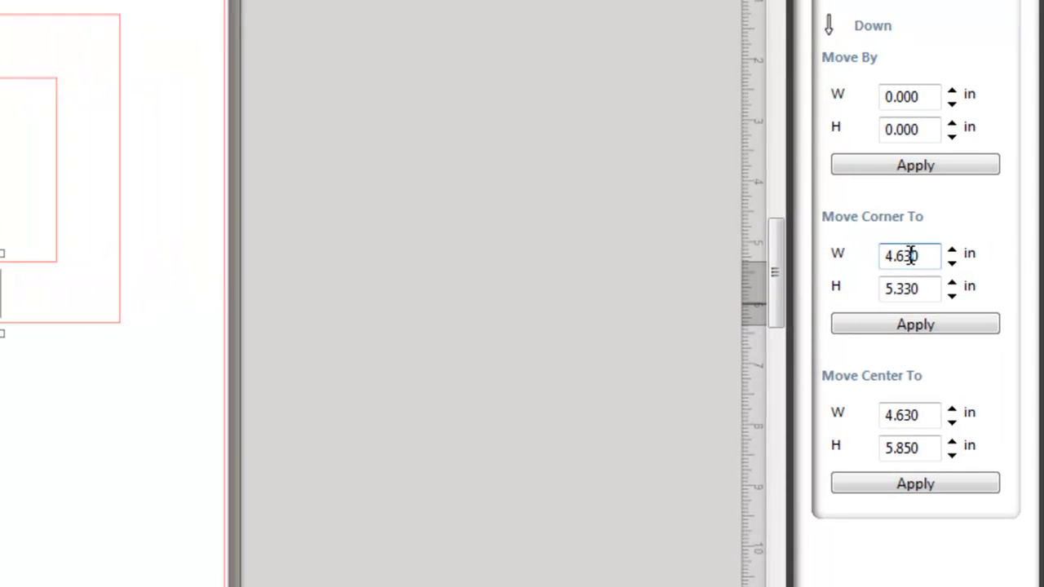
pyautogui.press('BackSpace')
pyautogui.write('5')
pyautogui.click(920, 326)
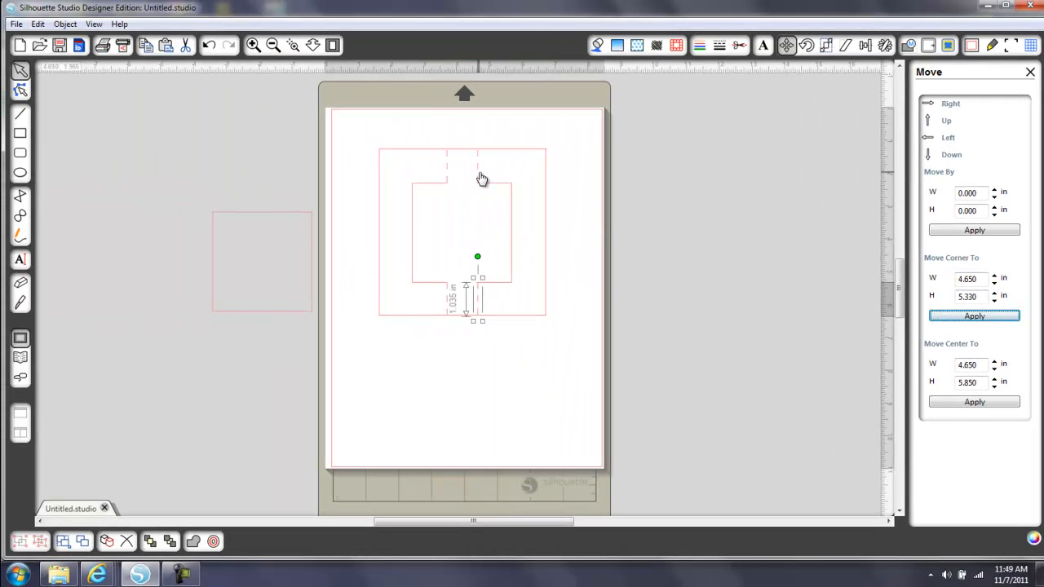
pyautogui.click(479, 173)
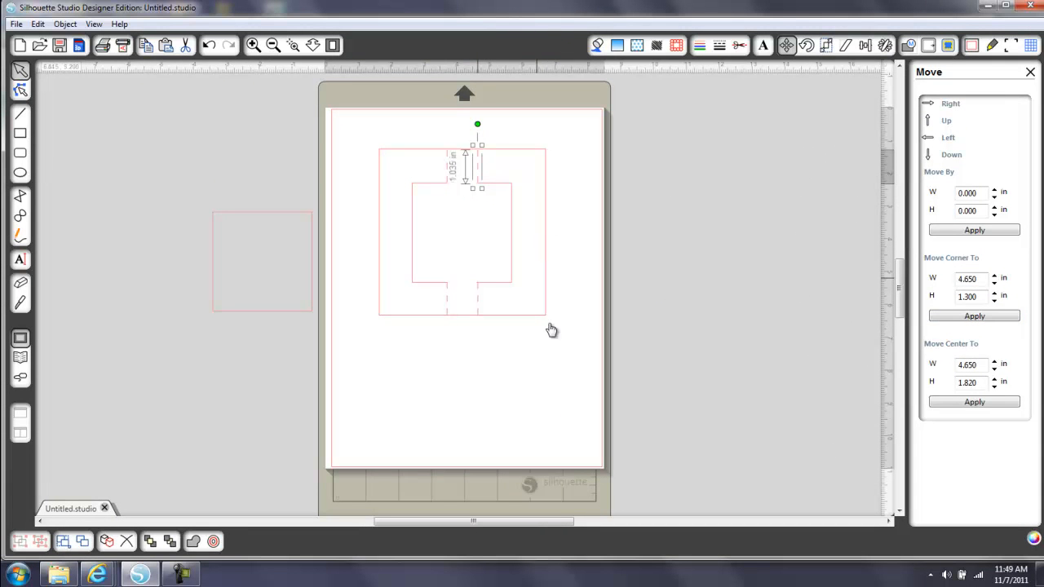
pyautogui.click(538, 384)
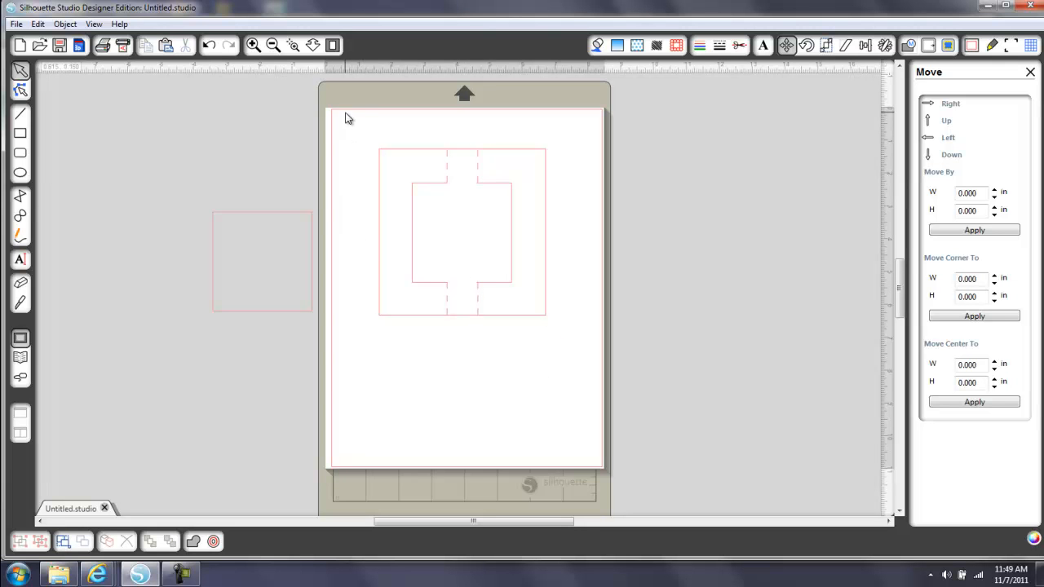
# Group the outer square, both brackets and the four dashed lines, and deselect the group
pyautogui.moveTo(346, 120); pyautogui.dragTo(575, 373)
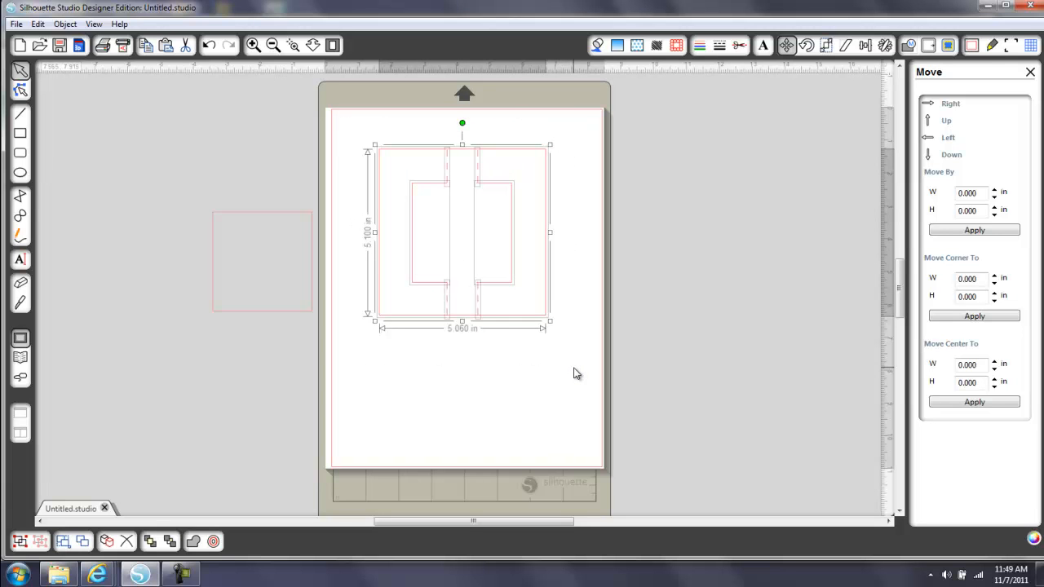
pyautogui.rightClick(481, 266)
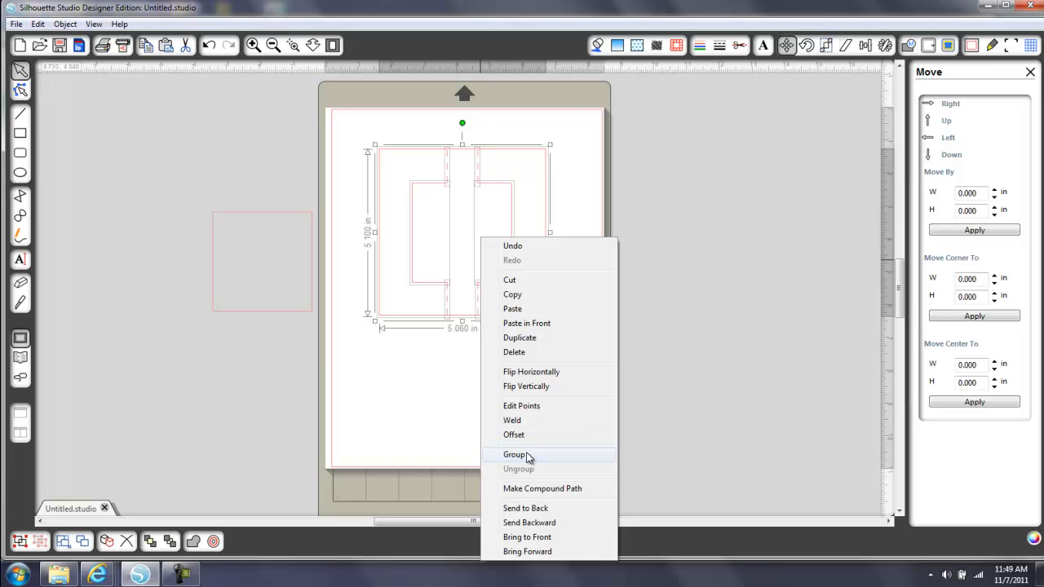
pyautogui.click(182, 177)
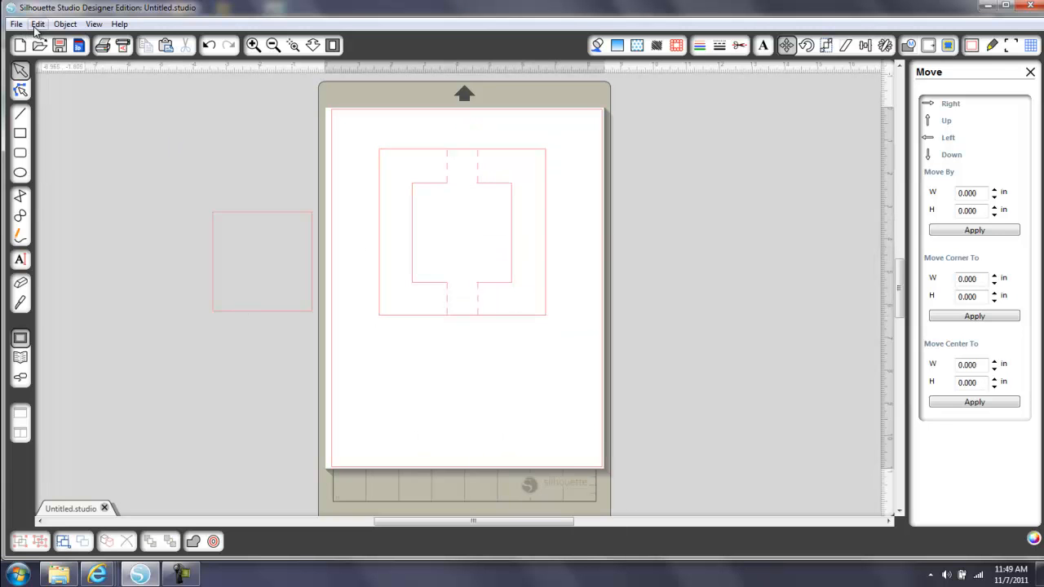
pyautogui.click(65, 25)
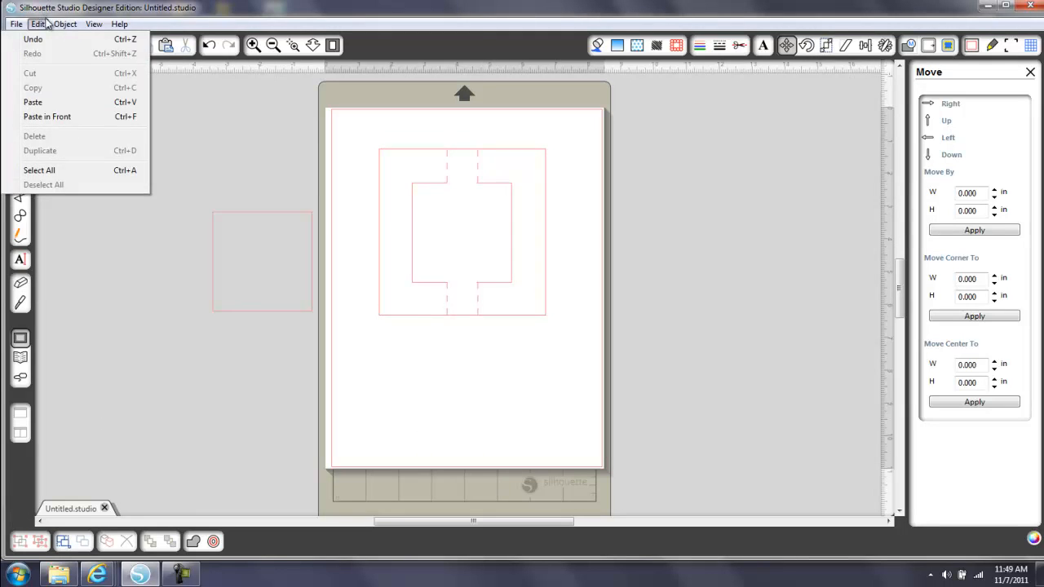
# Select all parts of the frame design and group them, and move the loose square slightly up and to the left
pyautogui.click(343, 132)
pyautogui.moveTo(344, 128); pyautogui.dragTo(575, 360)
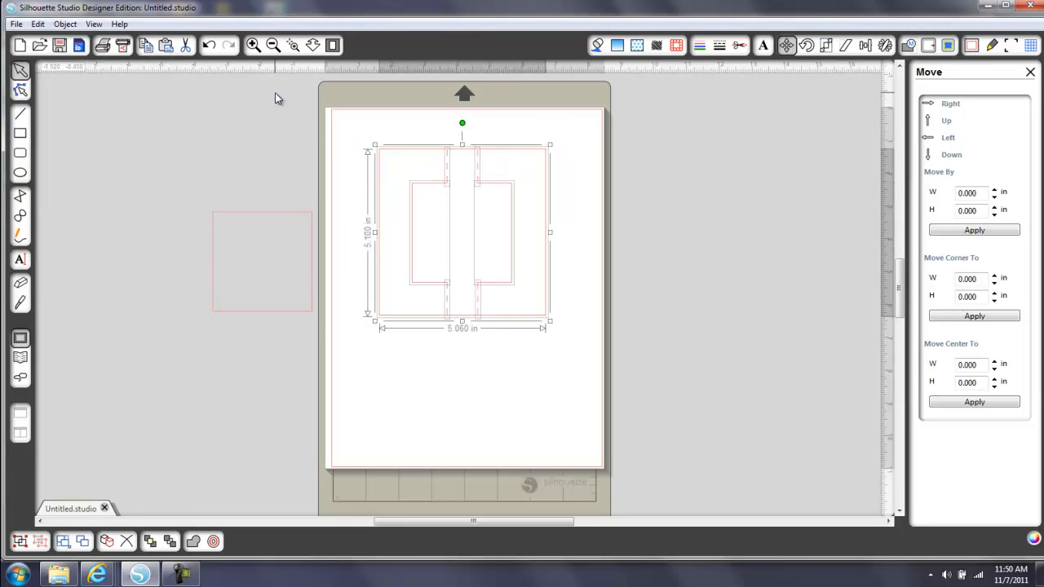
pyautogui.click(66, 23)
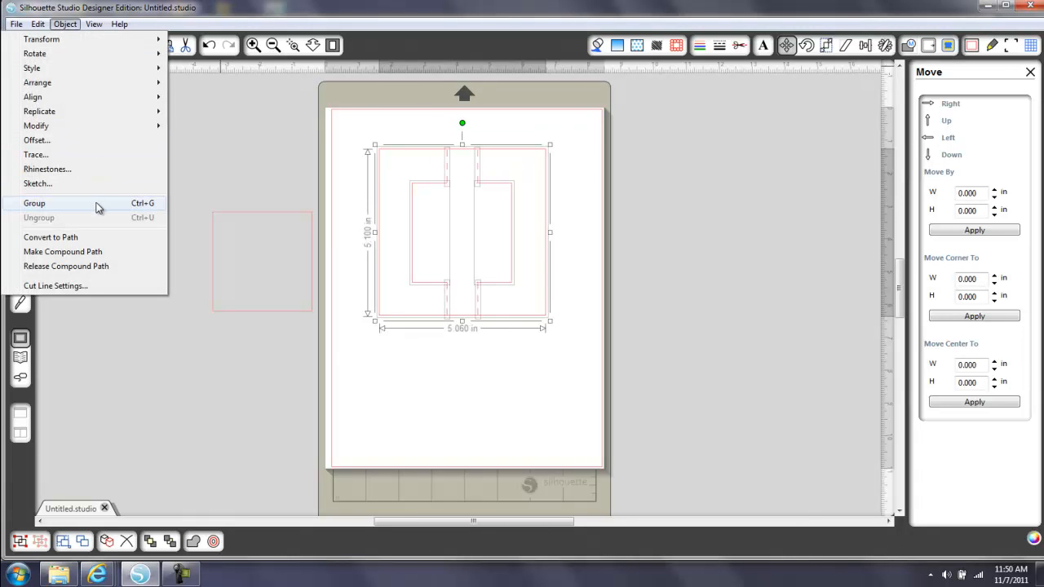
pyautogui.click(149, 208)
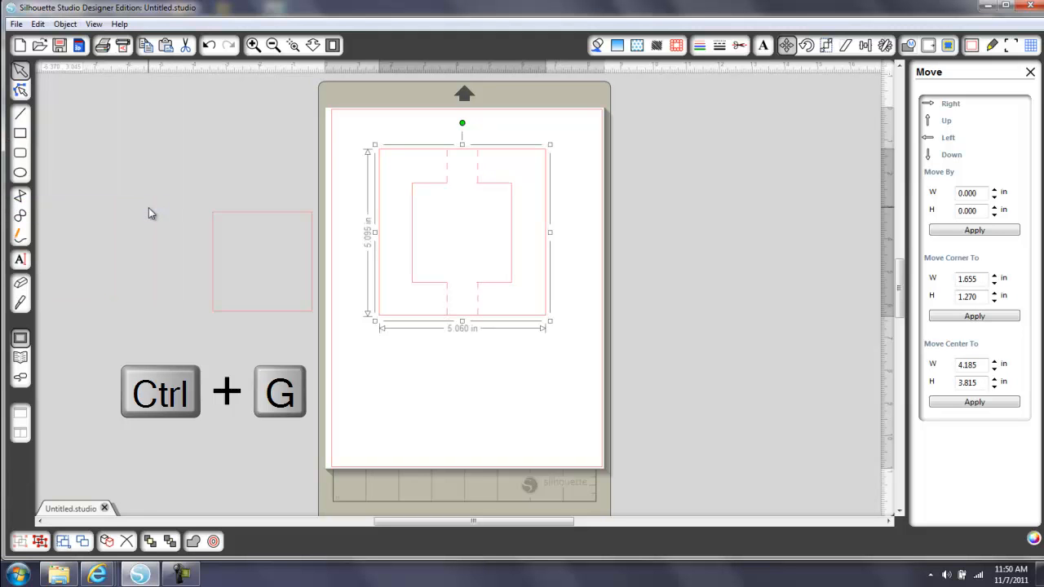
pyautogui.click(451, 378)
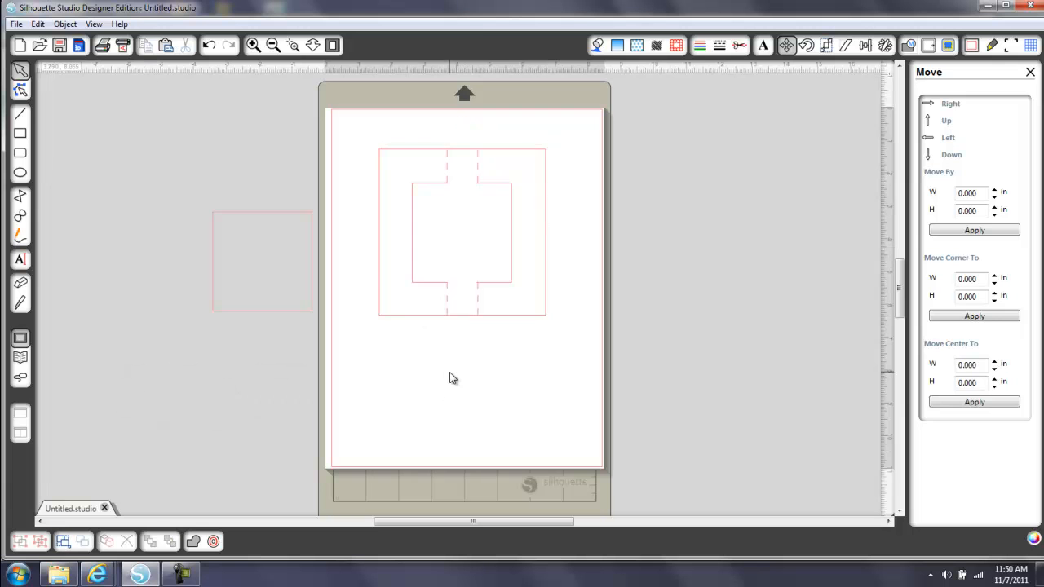
pyautogui.moveTo(298, 222); pyautogui.dragTo(285, 194)
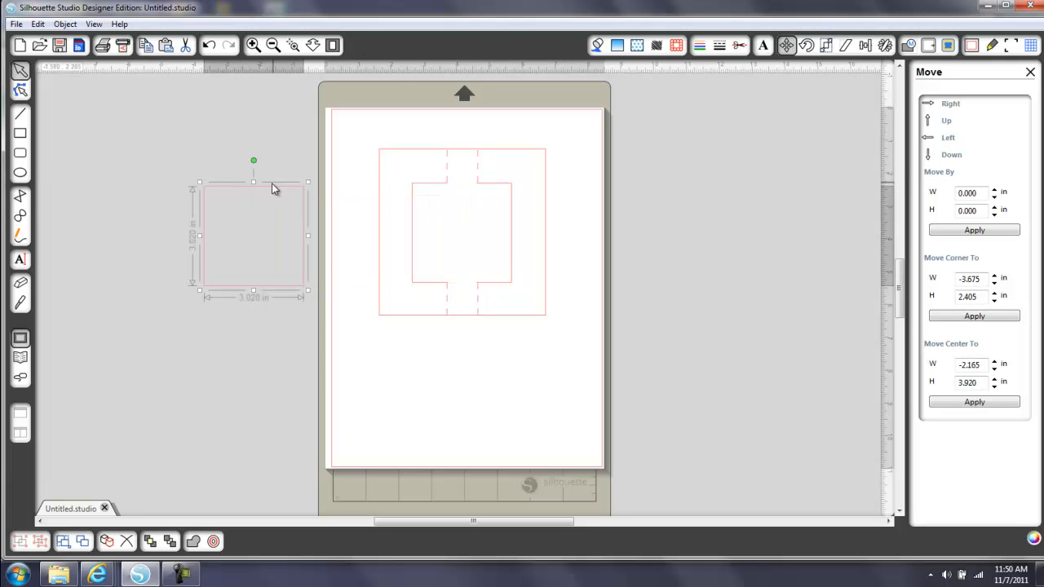
# Select the frame group and look through the library's My Patterns collection and the available fill patterns
pyautogui.click(407, 156)
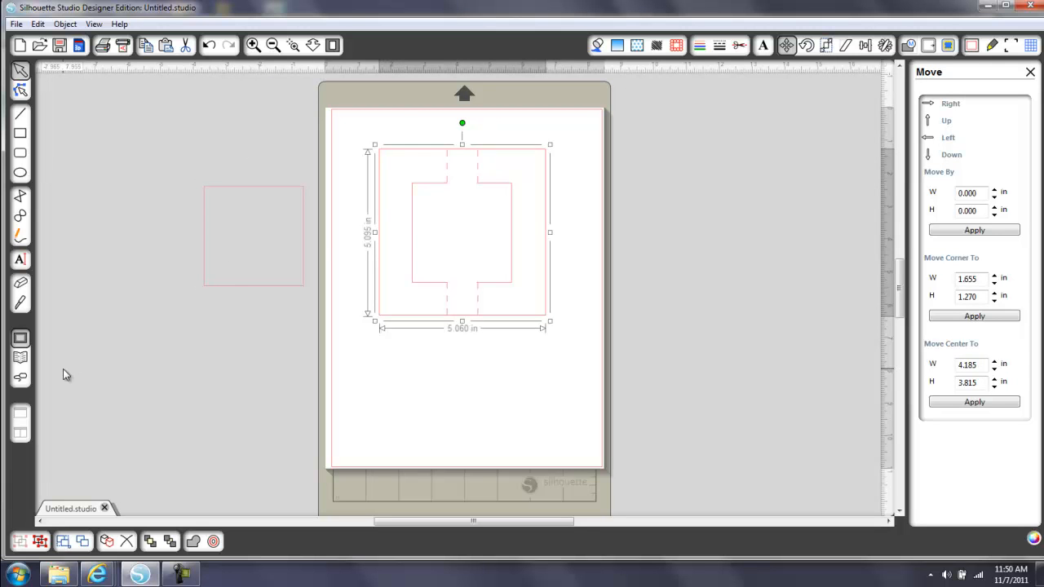
pyautogui.click(20, 358)
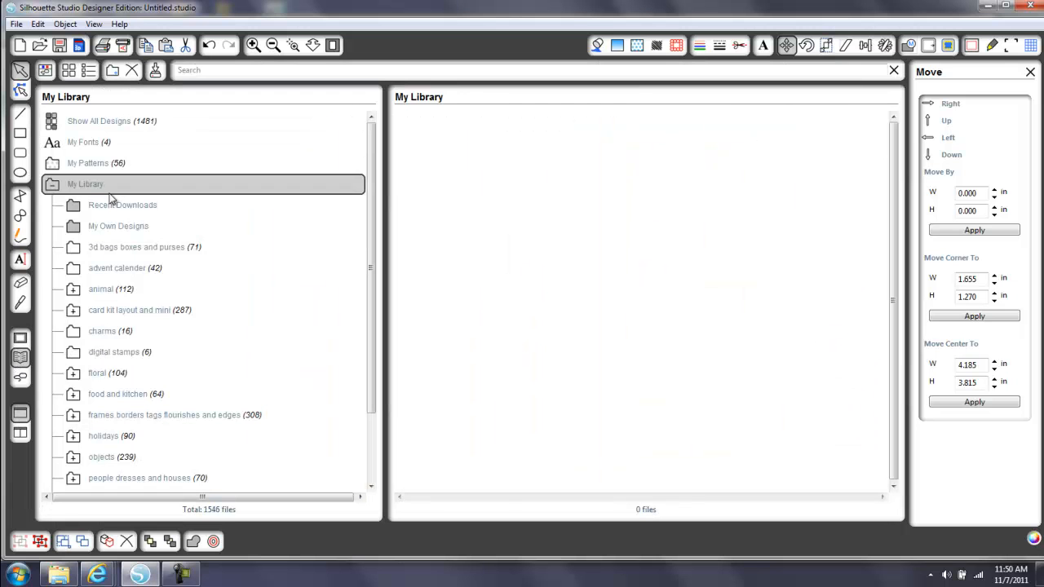
pyautogui.click(85, 166)
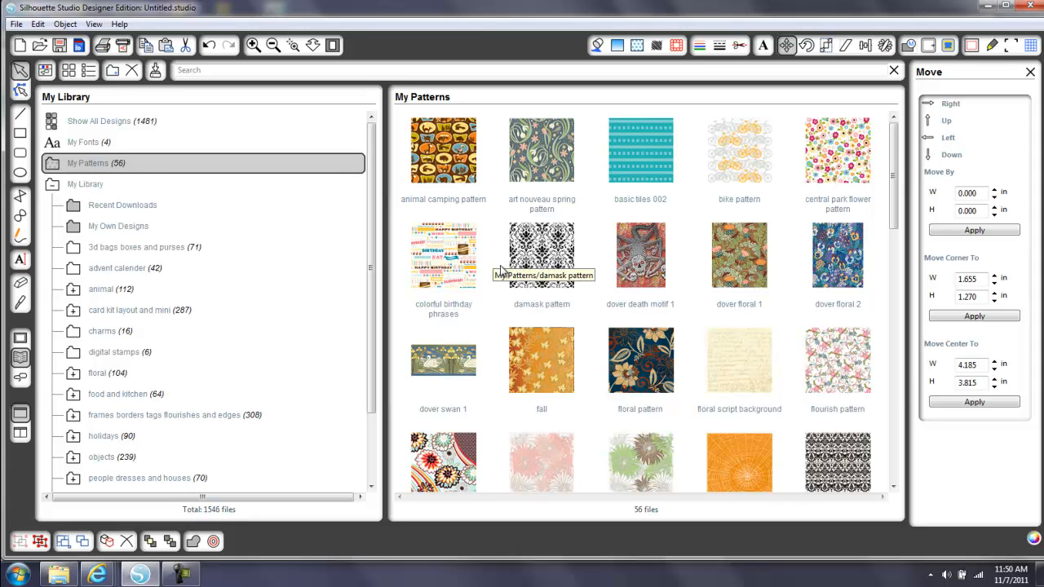
pyautogui.click(21, 339)
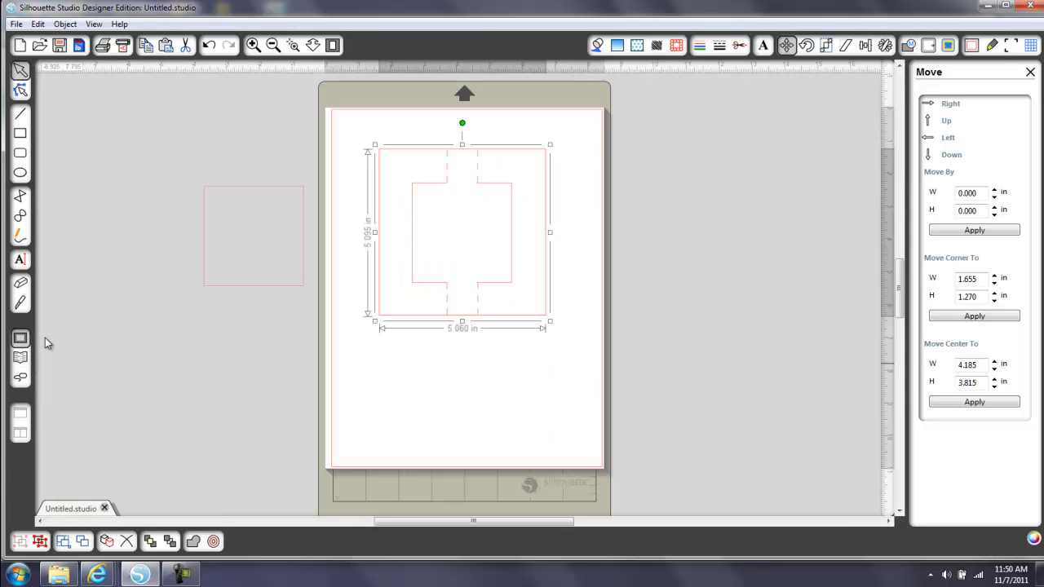
pyautogui.click(639, 46)
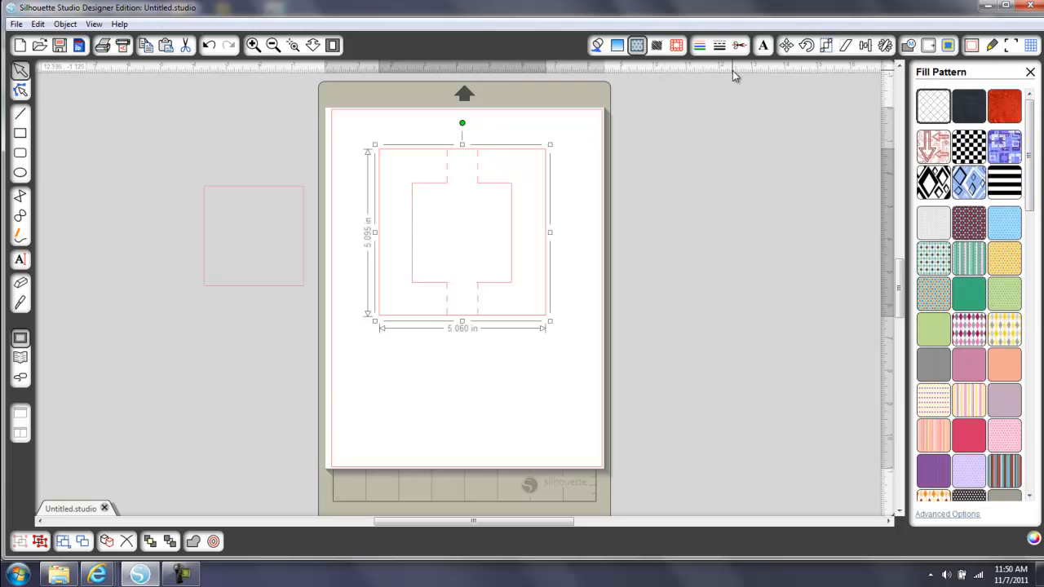
# Try the Cut Edge and Perforate Edge cut styles on the frame group and return it to Cut
pyautogui.click(739, 45)
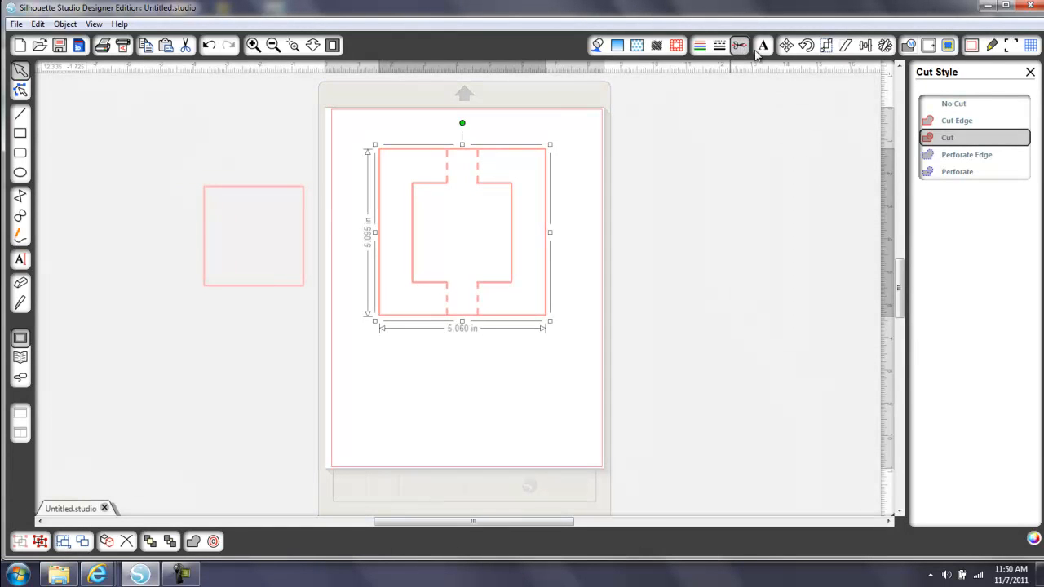
pyautogui.click(957, 122)
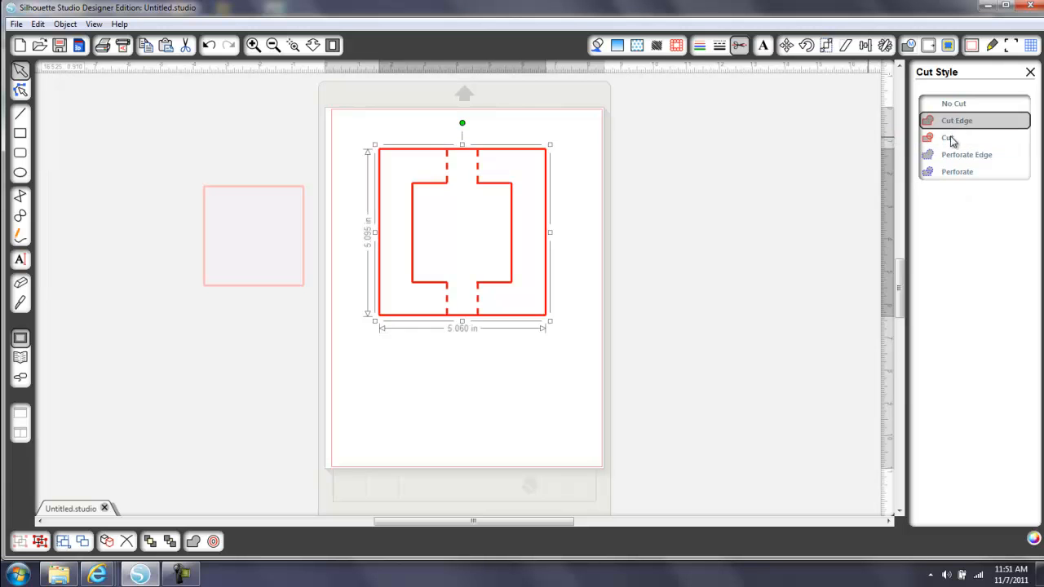
pyautogui.click(950, 139)
pyautogui.click(955, 158)
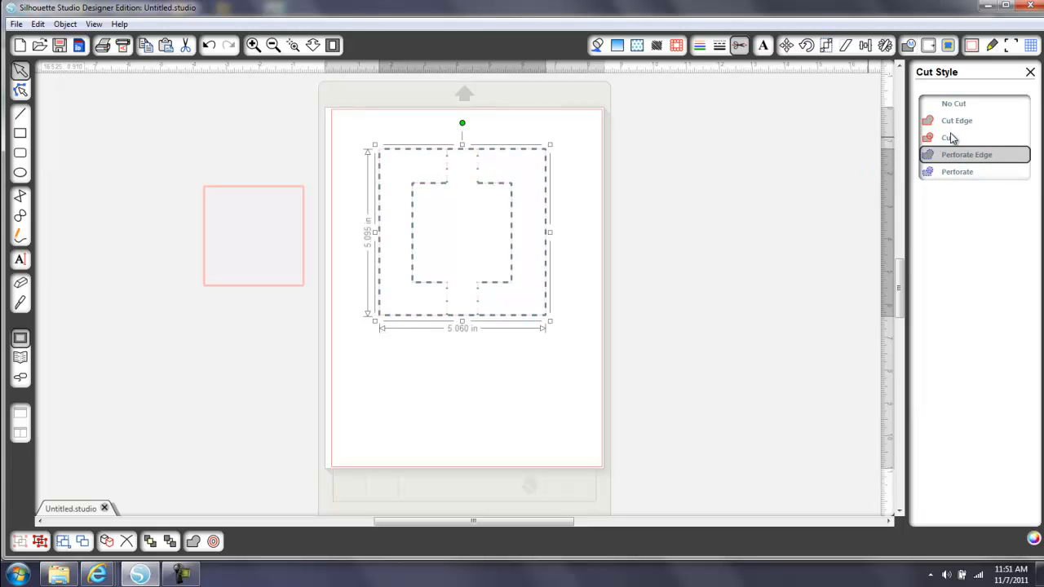
pyautogui.click(950, 139)
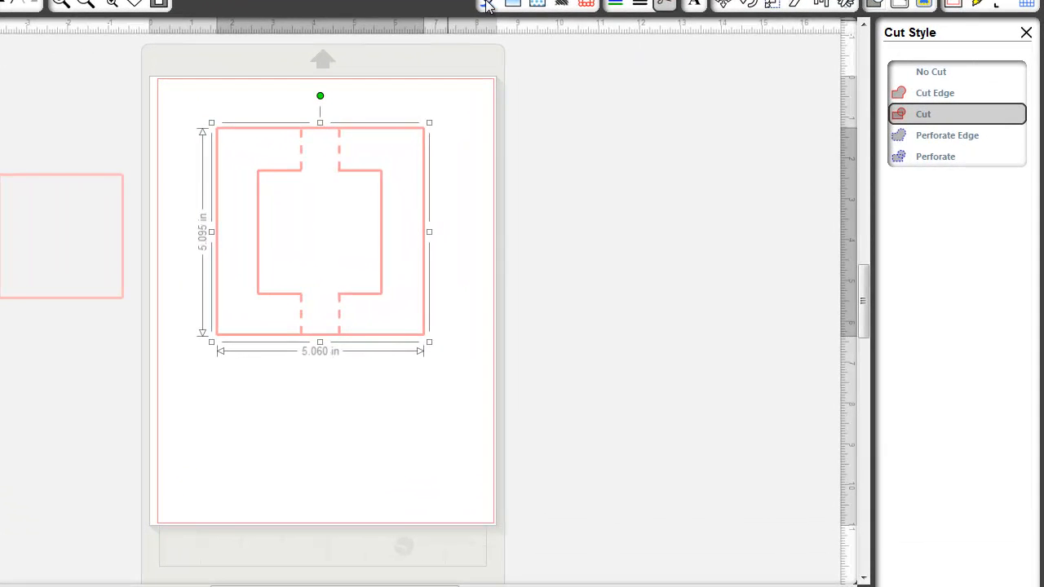
# Fill the frame group with the art nouveau spring pattern from My Patterns
pyautogui.click(549, 26)
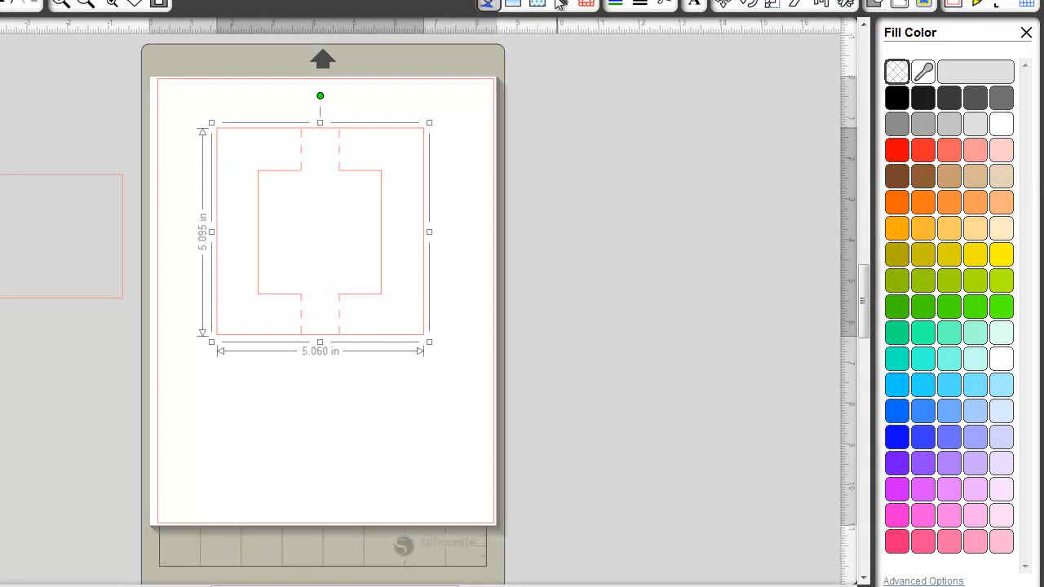
pyautogui.click(535, 4)
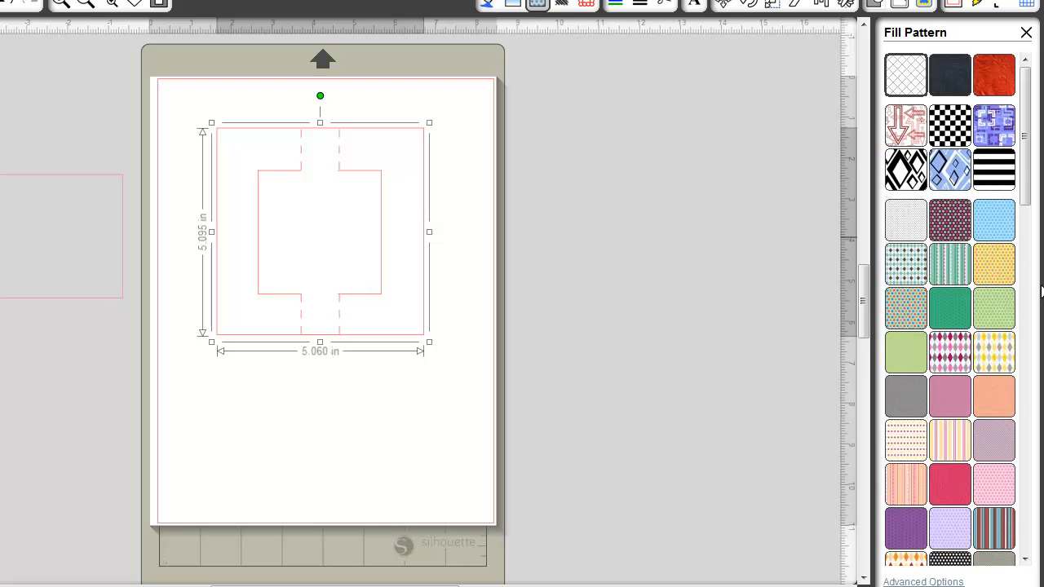
pyautogui.moveTo(1022, 182); pyautogui.dragTo(1034, 303)
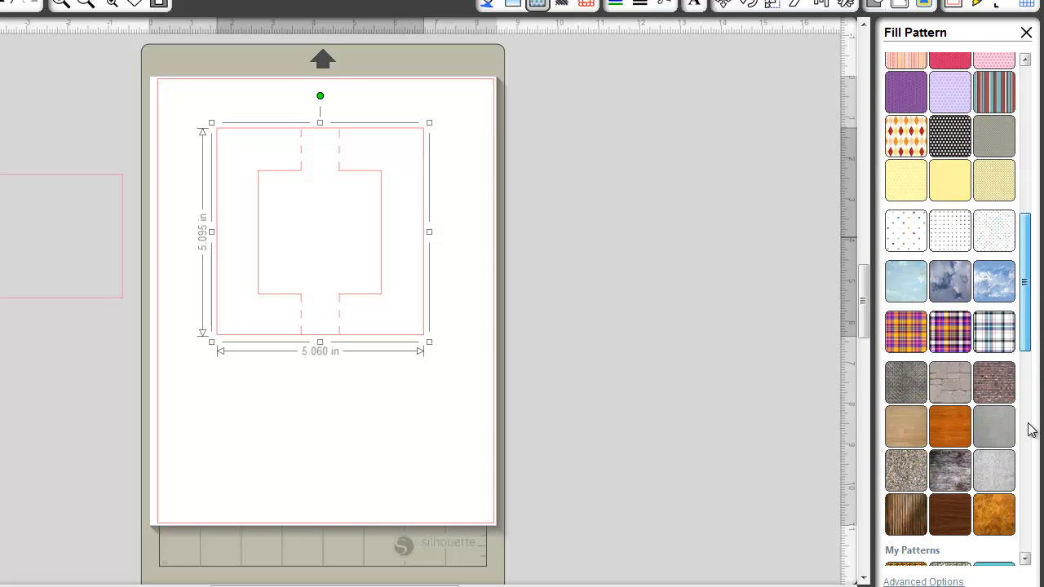
pyautogui.moveTo(1031, 340); pyautogui.dragTo(1037, 367)
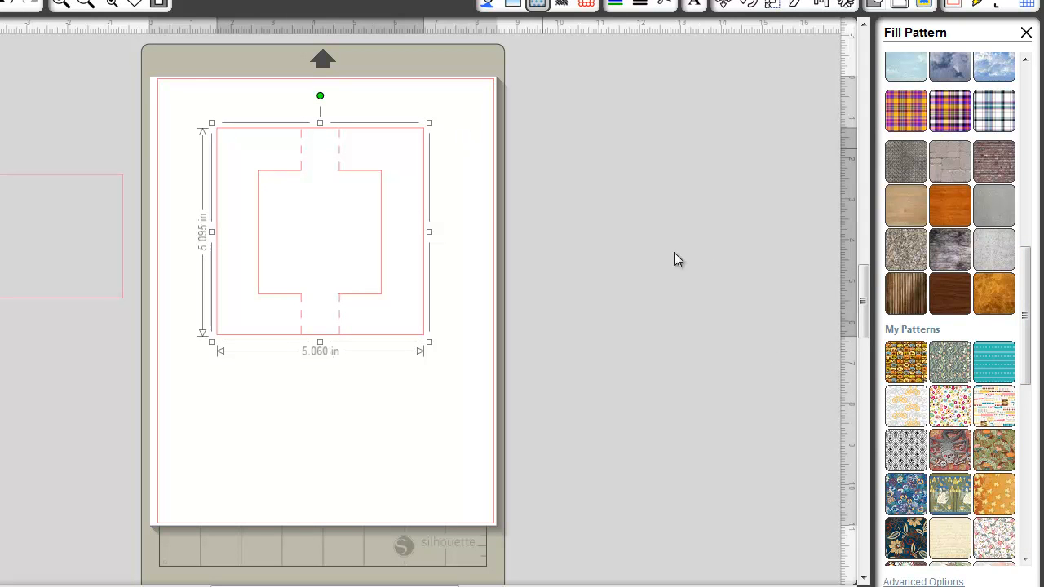
pyautogui.click(962, 362)
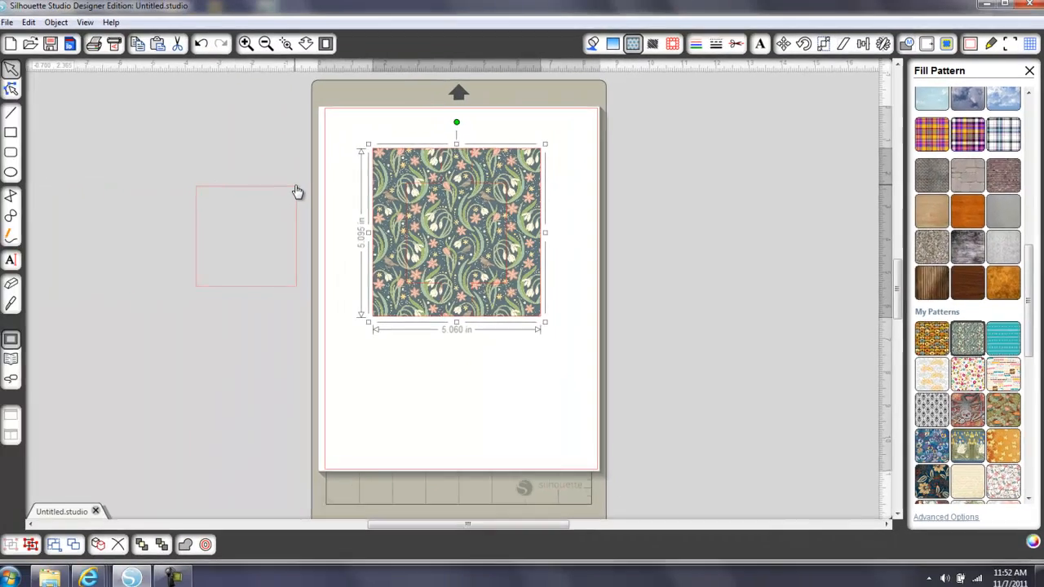
# Scale the loose square to 3.000 in with the aspect ratio locked, and move it over the frame's lower-left corner
pyautogui.click(122, 182)
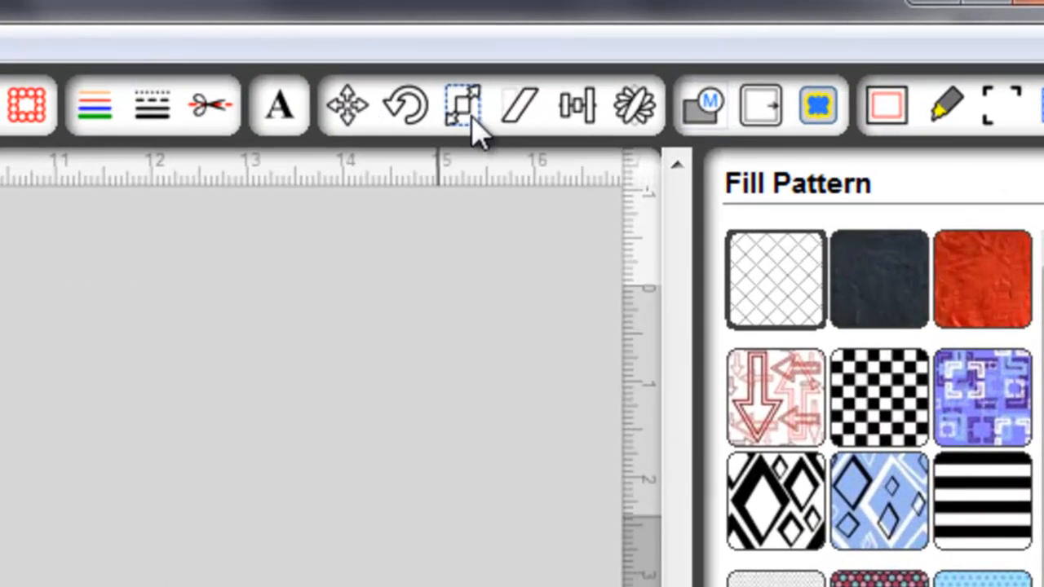
pyautogui.click(711, 73)
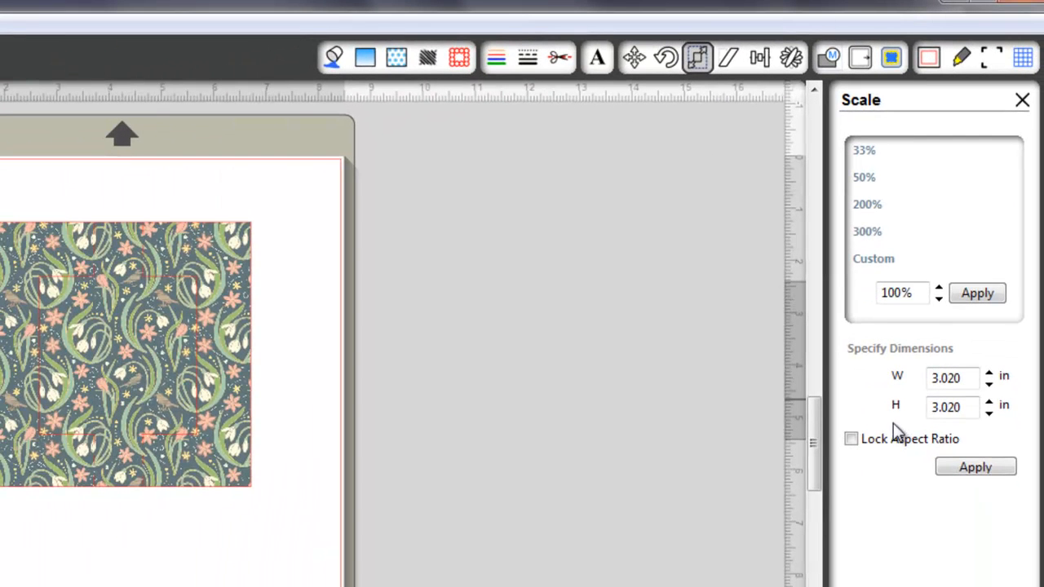
pyautogui.click(852, 441)
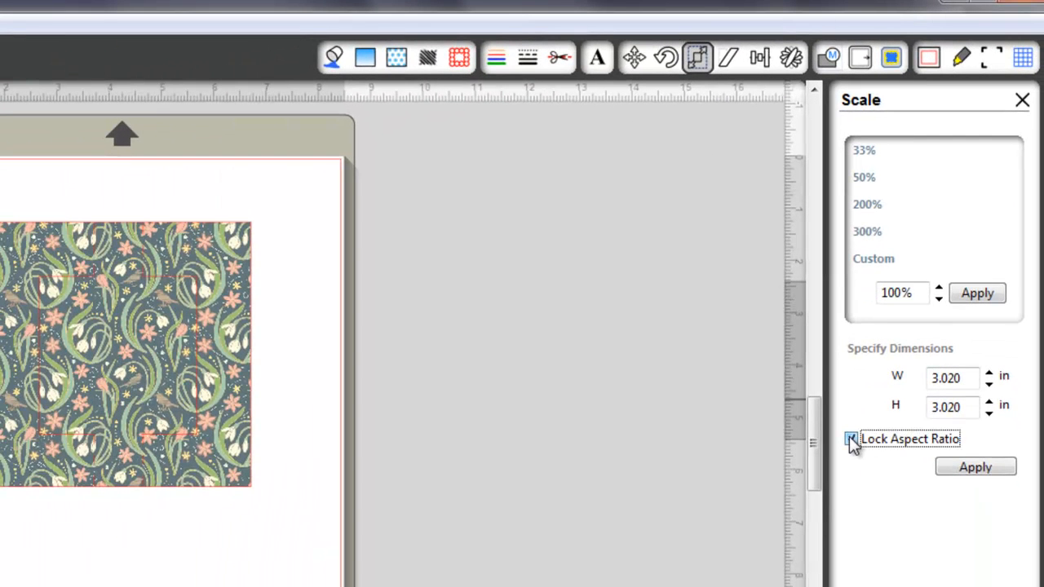
pyautogui.click(960, 377)
pyautogui.write('0')
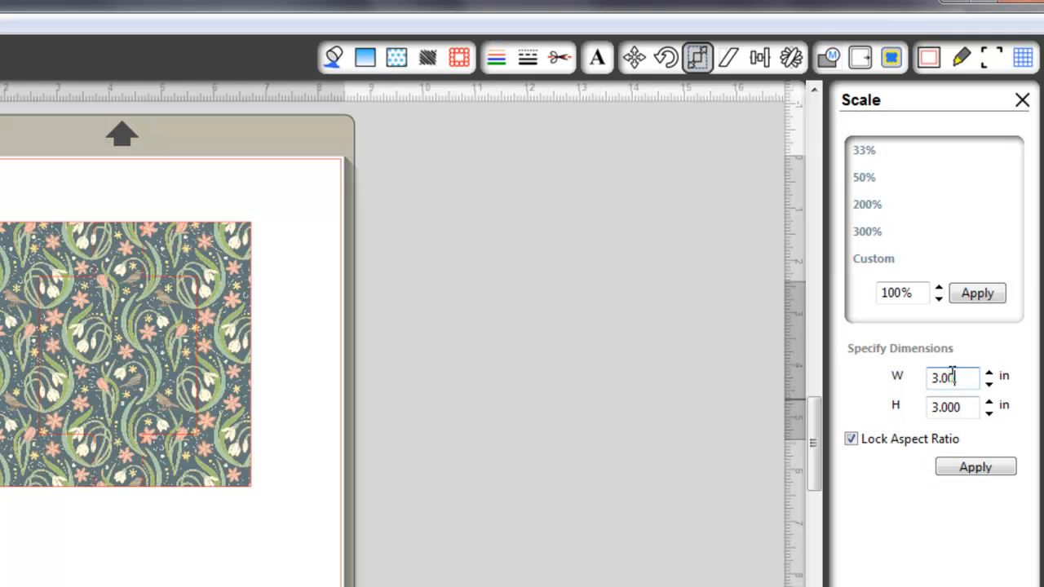
pyautogui.click(976, 469)
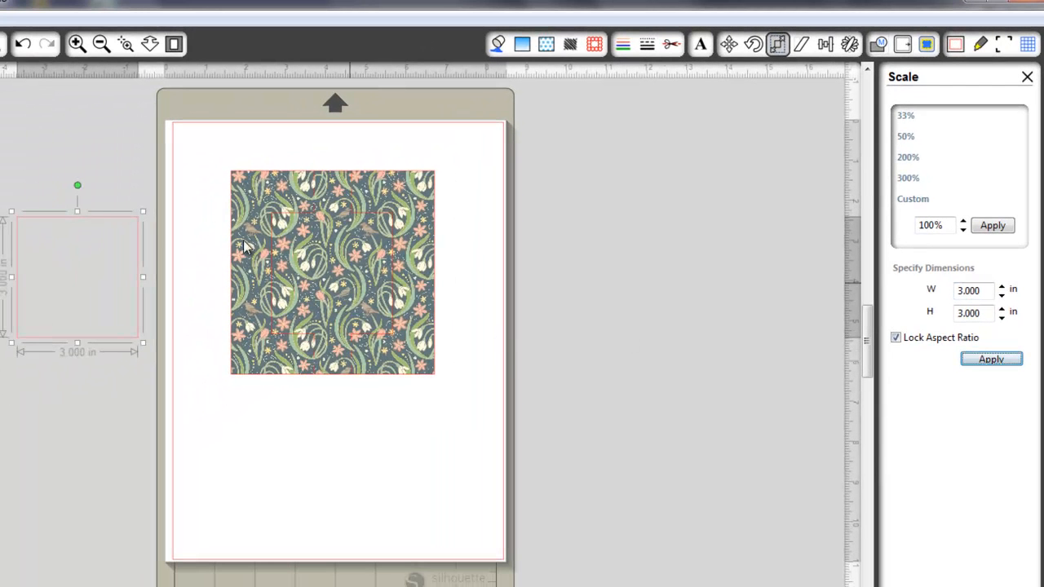
pyautogui.moveTo(135, 226); pyautogui.dragTo(247, 350)
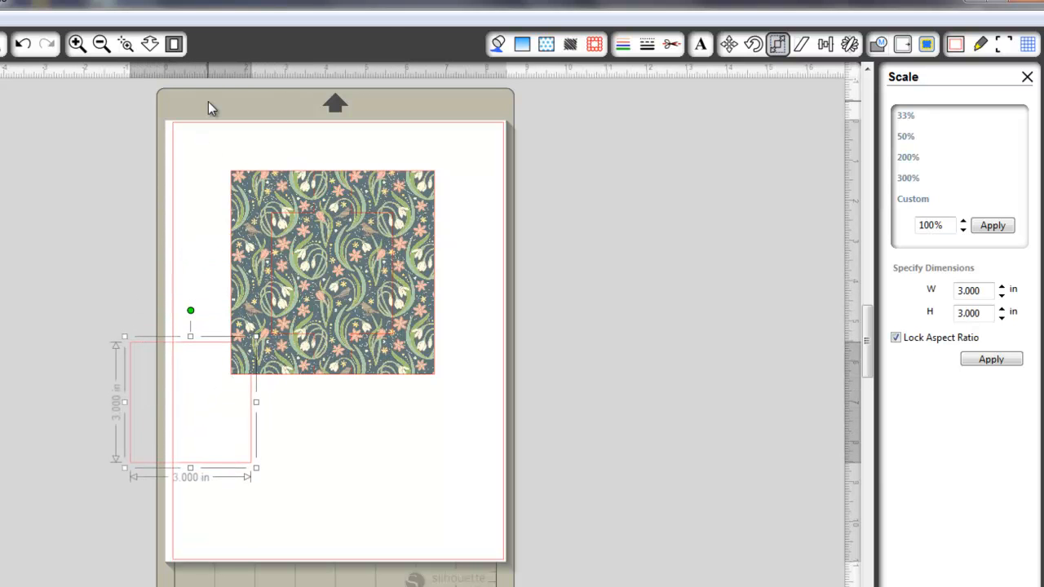
# Remove the pattern fill from the frame group
pyautogui.click(547, 44)
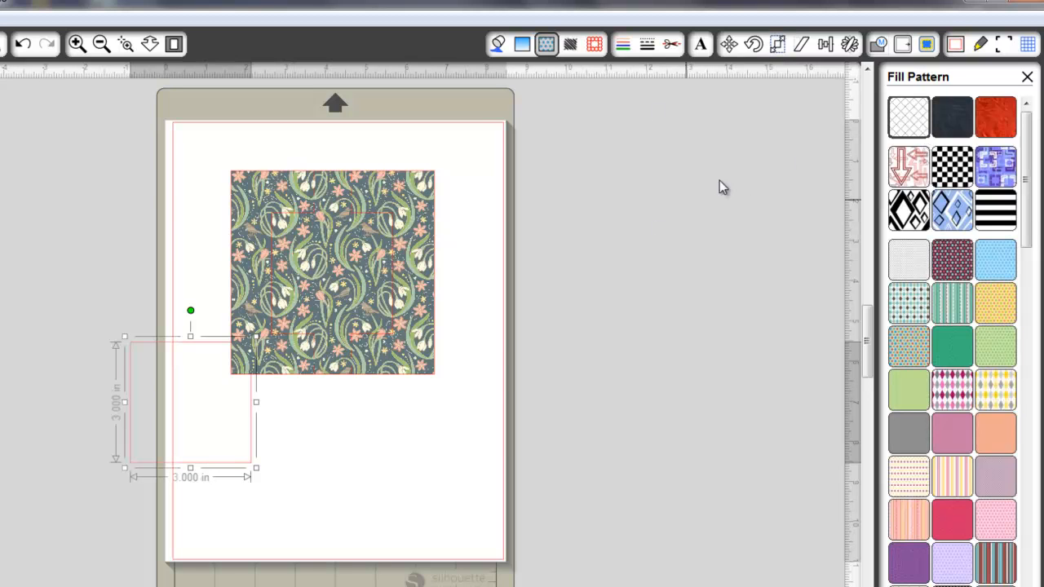
pyautogui.click(433, 238)
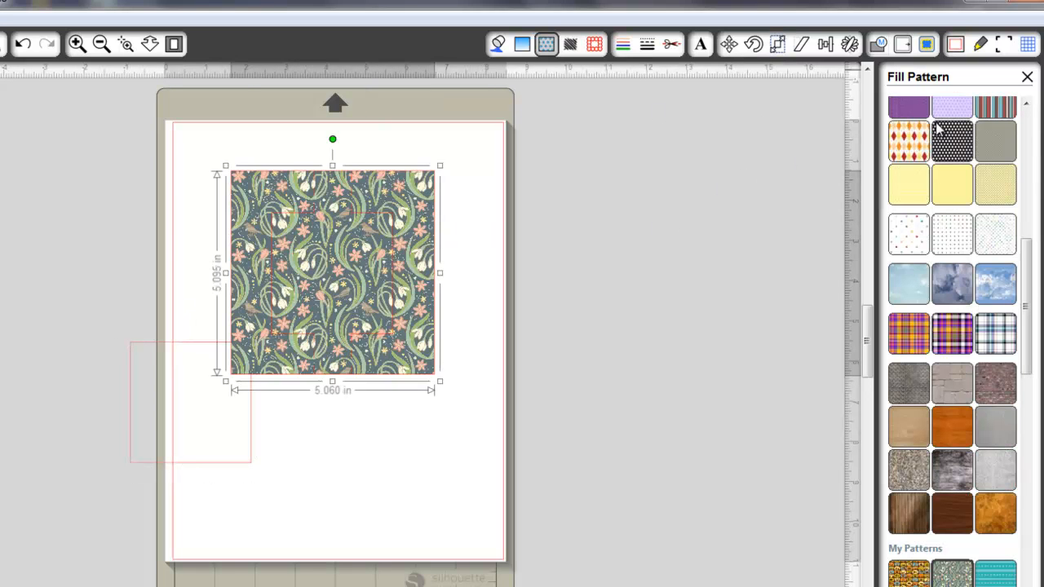
pyautogui.moveTo(1028, 284); pyautogui.dragTo(1011, 119)
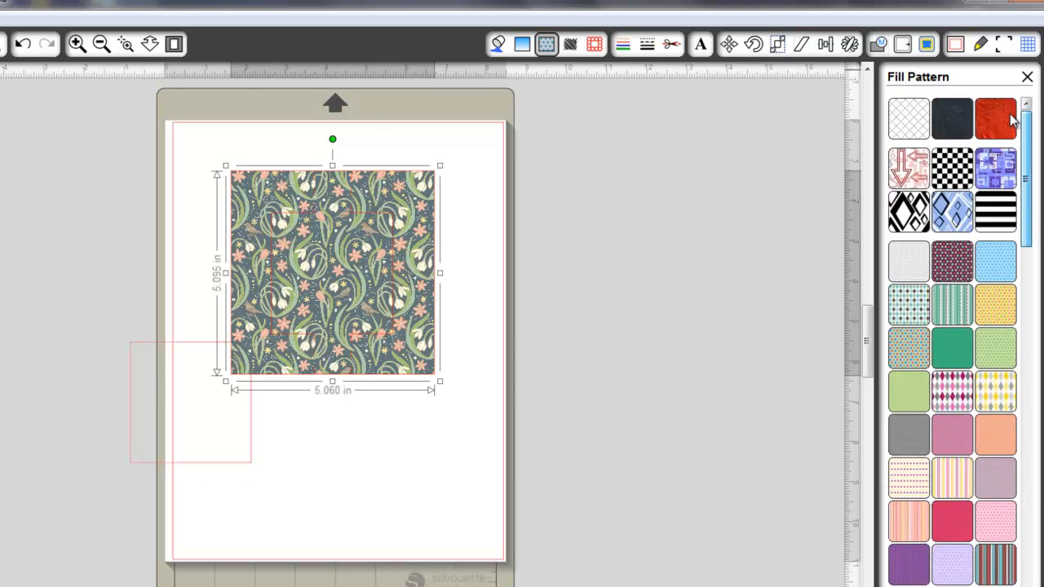
pyautogui.click(892, 130)
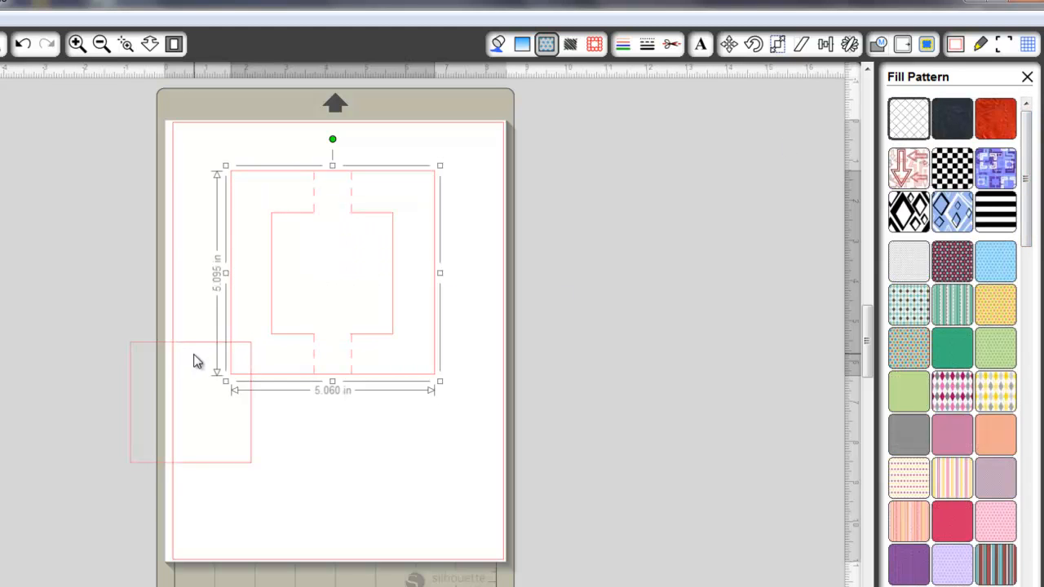
# Fit the loose square over the frame's inner outline and scale it proportionally to 2.750 in
pyautogui.moveTo(199, 349); pyautogui.dragTo(338, 217)
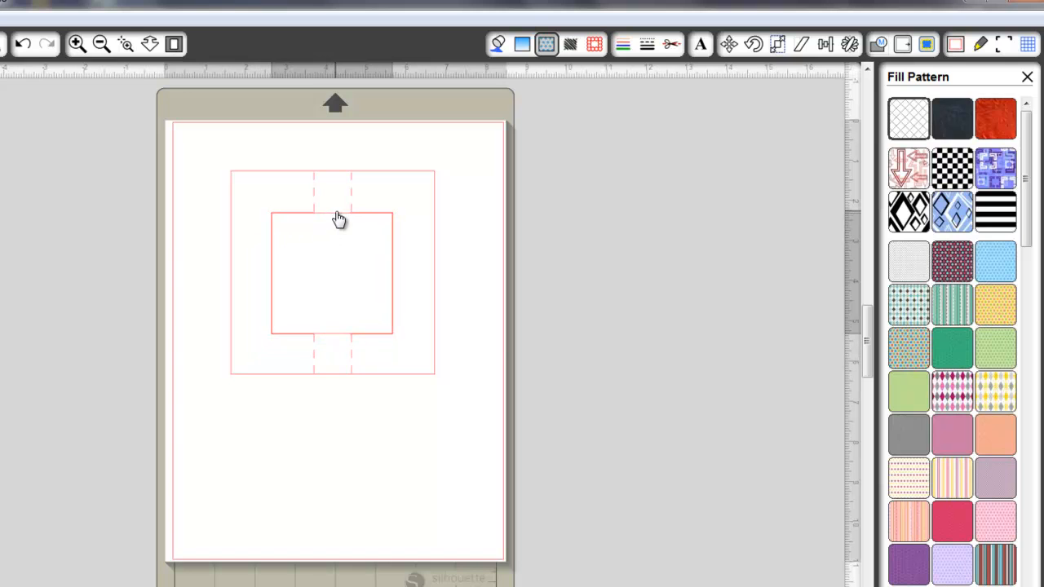
pyautogui.click(337, 218)
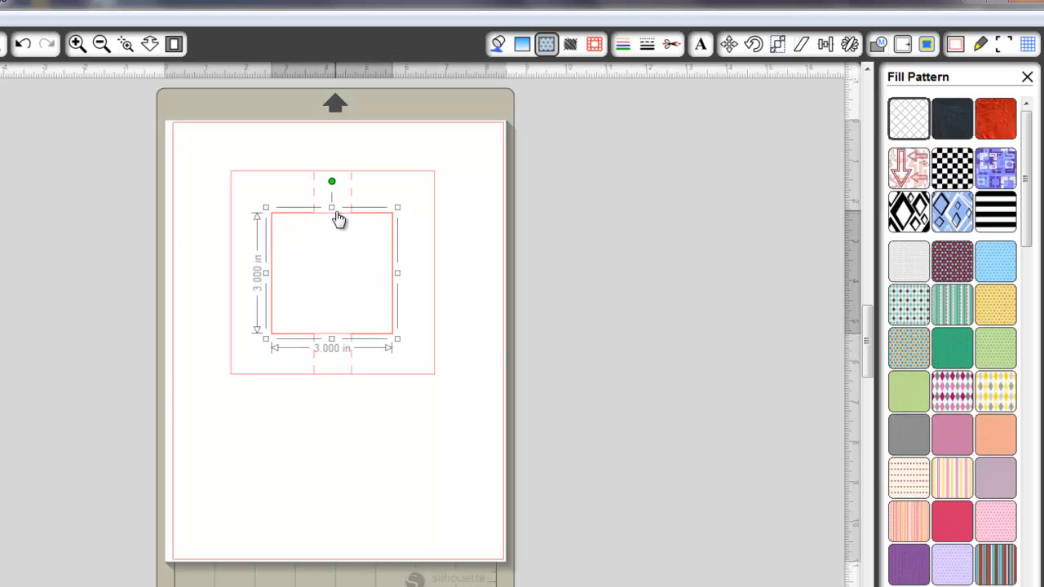
pyautogui.click(730, 46)
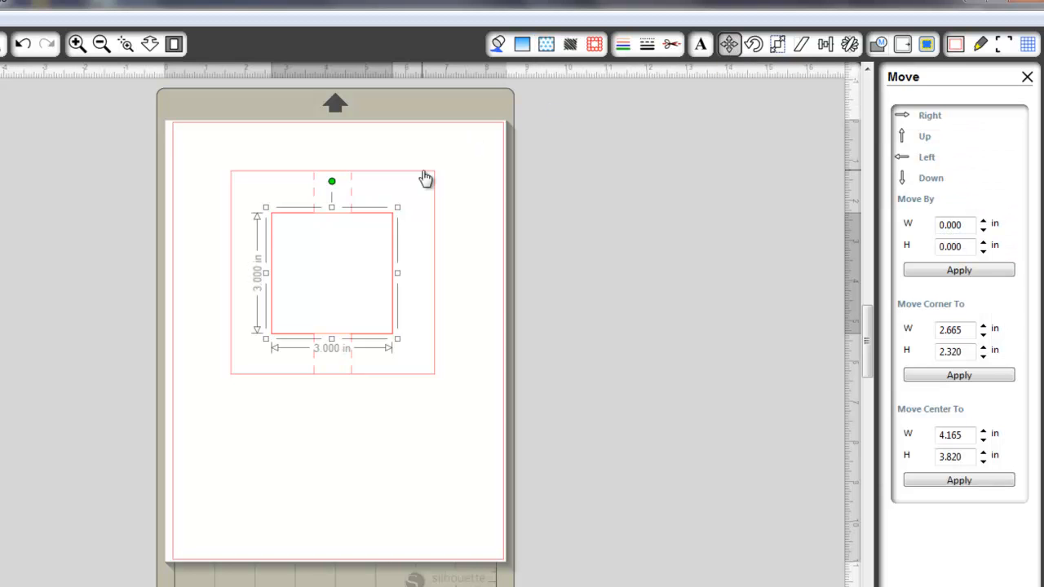
pyautogui.click(777, 44)
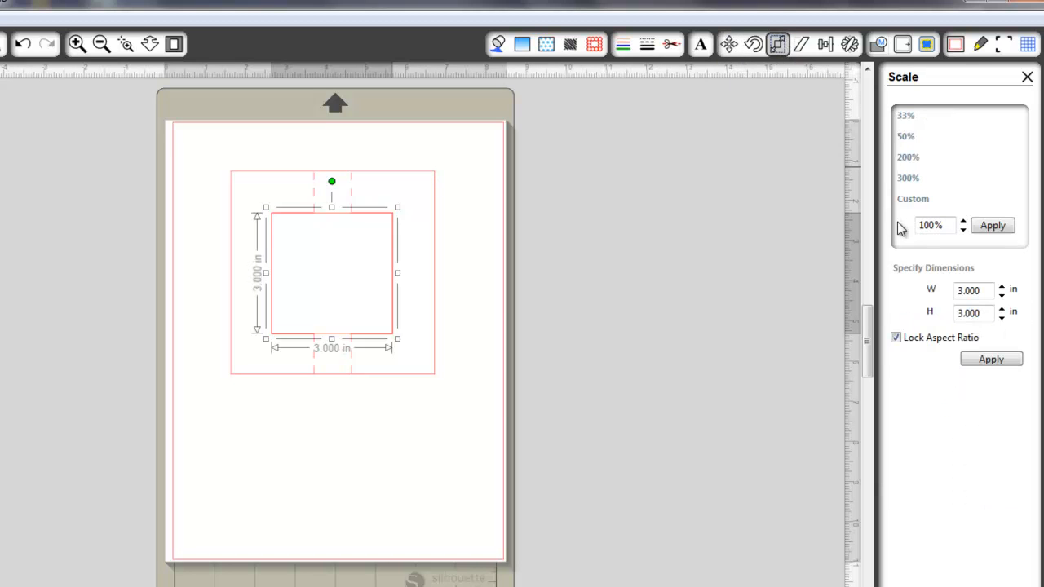
pyautogui.moveTo(992, 289); pyautogui.dragTo(962, 290)
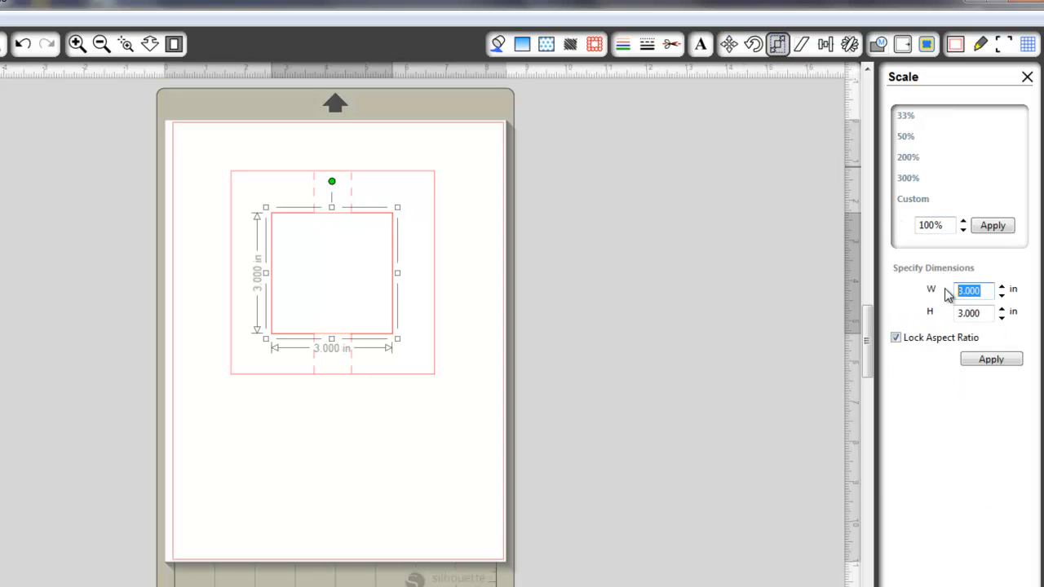
pyautogui.write('2.75')
pyautogui.click(991, 361)
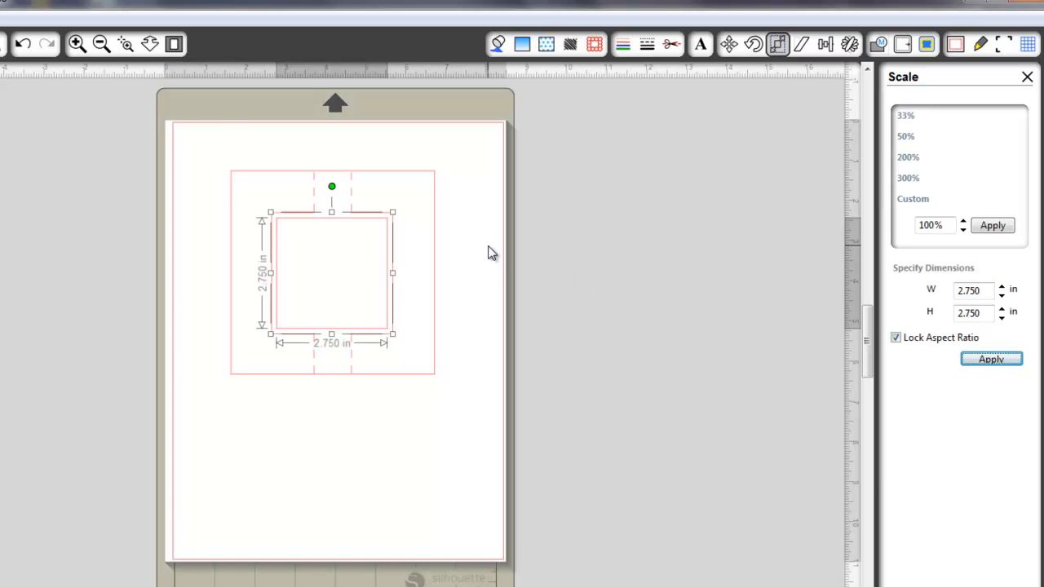
# Move the 2.750 in square out of the frame to beside the page's left edge
pyautogui.click(125, 43)
pyautogui.moveTo(160, 134); pyautogui.dragTo(467, 412)
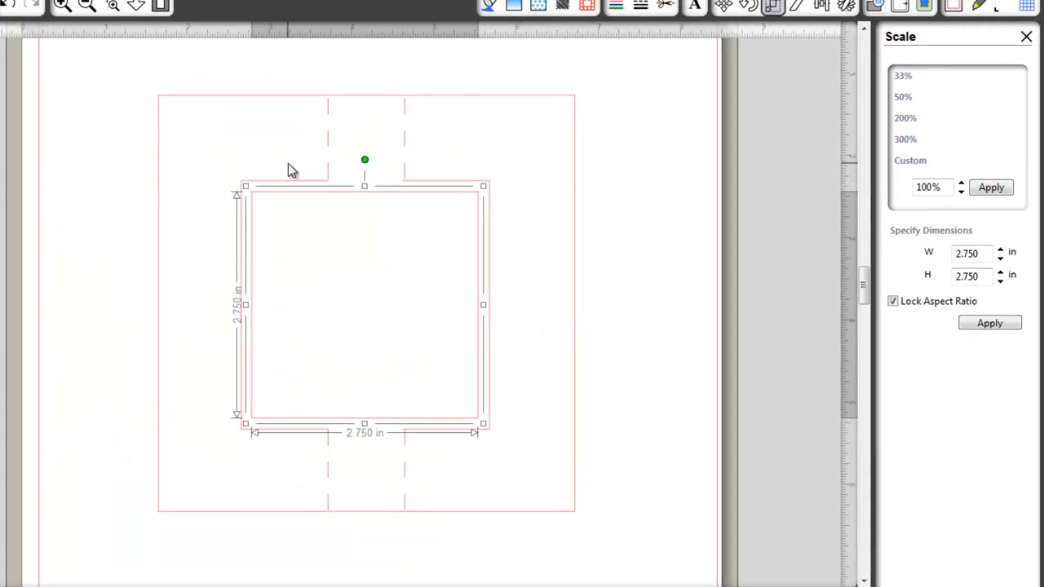
pyautogui.click(159, 4)
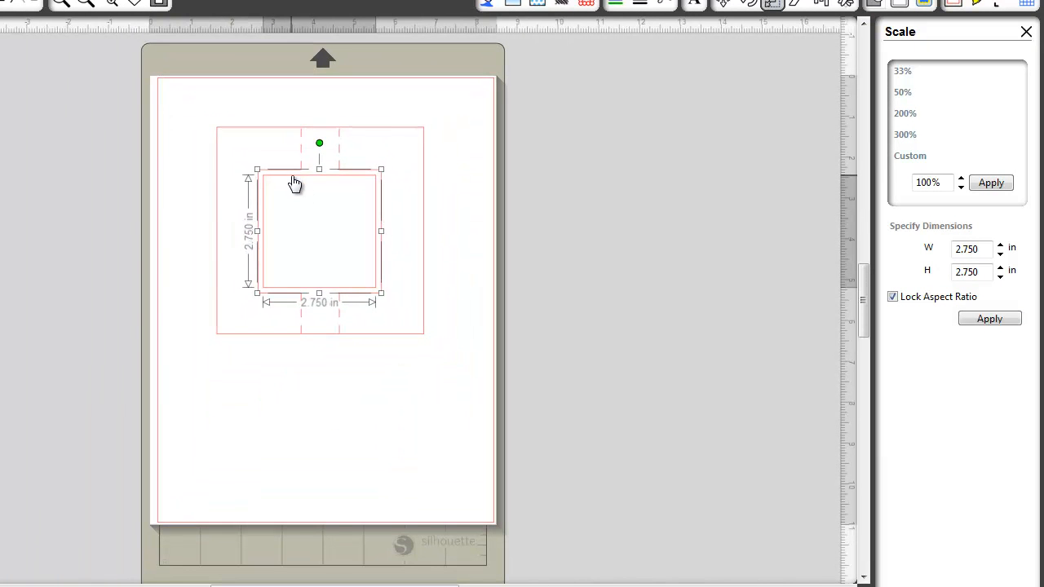
pyautogui.moveTo(295, 184); pyautogui.dragTo(74, 199)
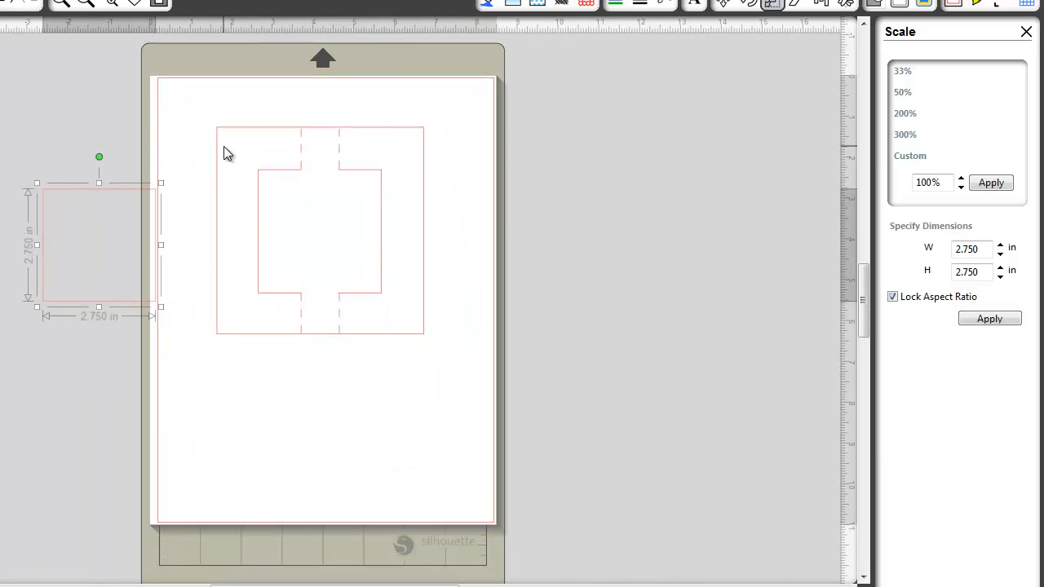
# Fill the frame group with the art nouveau spring pattern from My Patterns
pyautogui.click(245, 130)
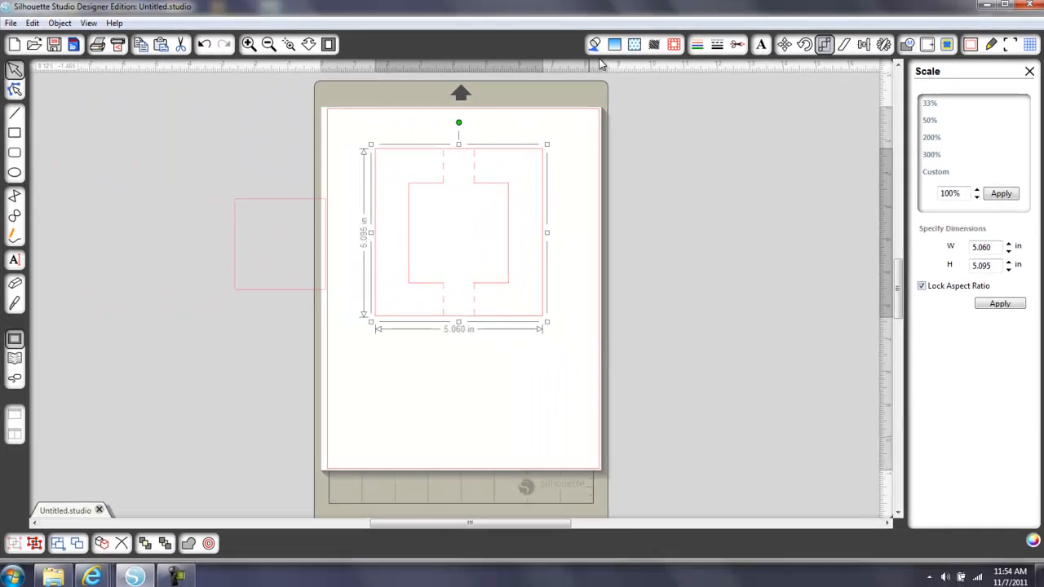
pyautogui.click(637, 46)
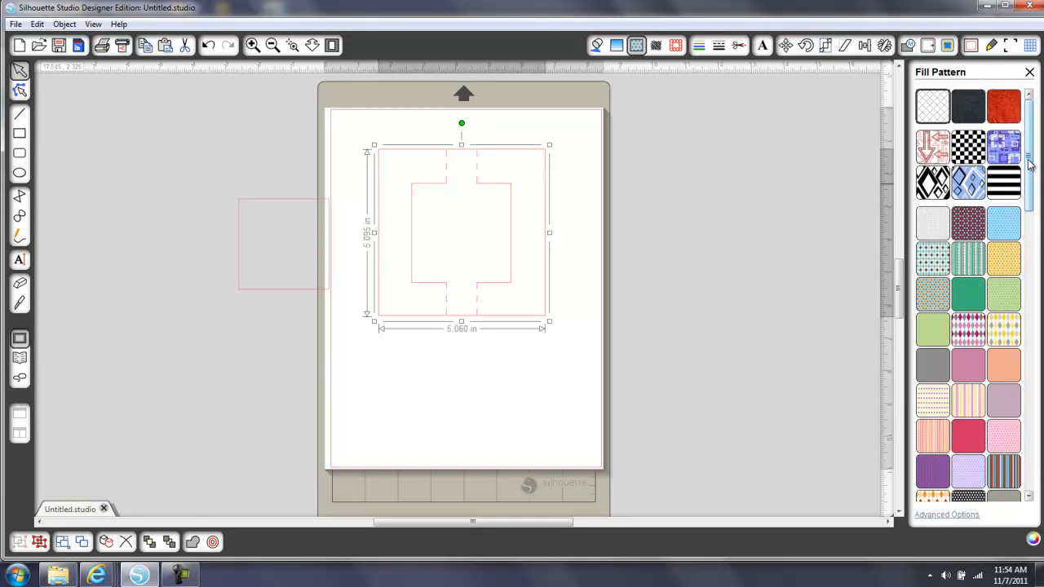
pyautogui.moveTo(1032, 169); pyautogui.dragTo(999, 360)
pyautogui.click(968, 379)
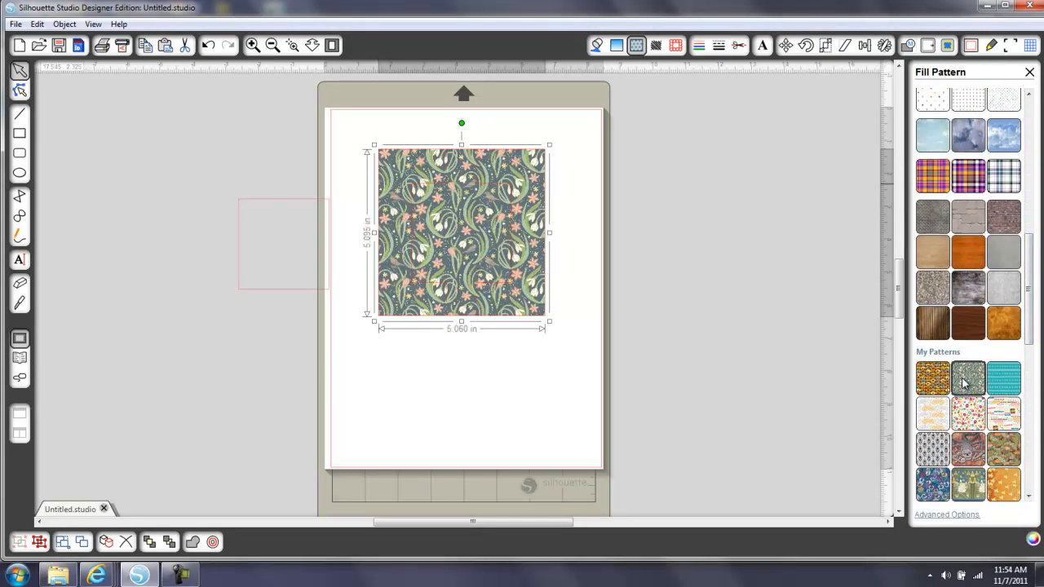
# Fill the loose square with a light green sampled from the frame's pattern, and move it fully off the page
pyautogui.click(302, 206)
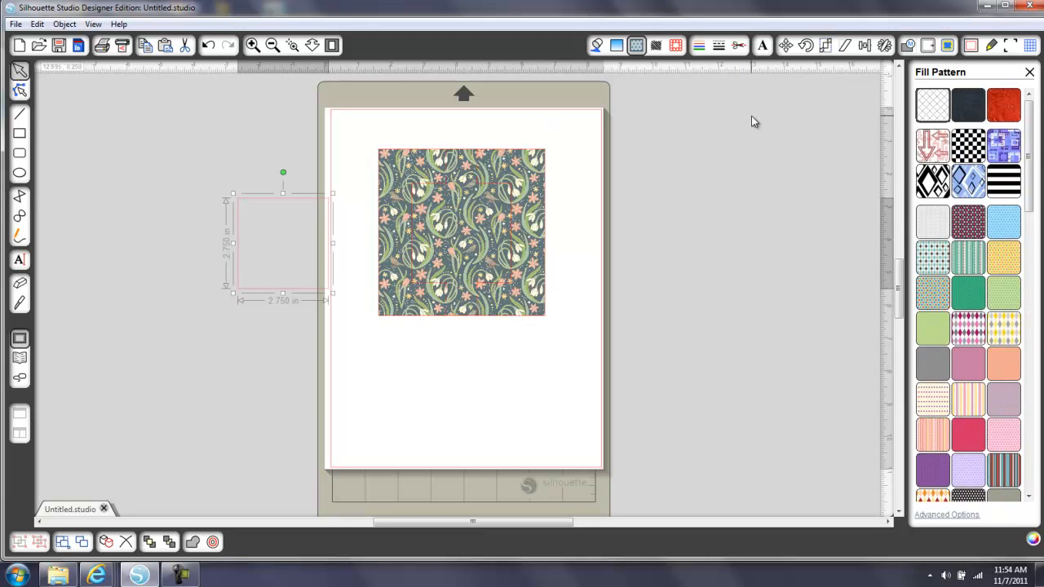
pyautogui.click(597, 45)
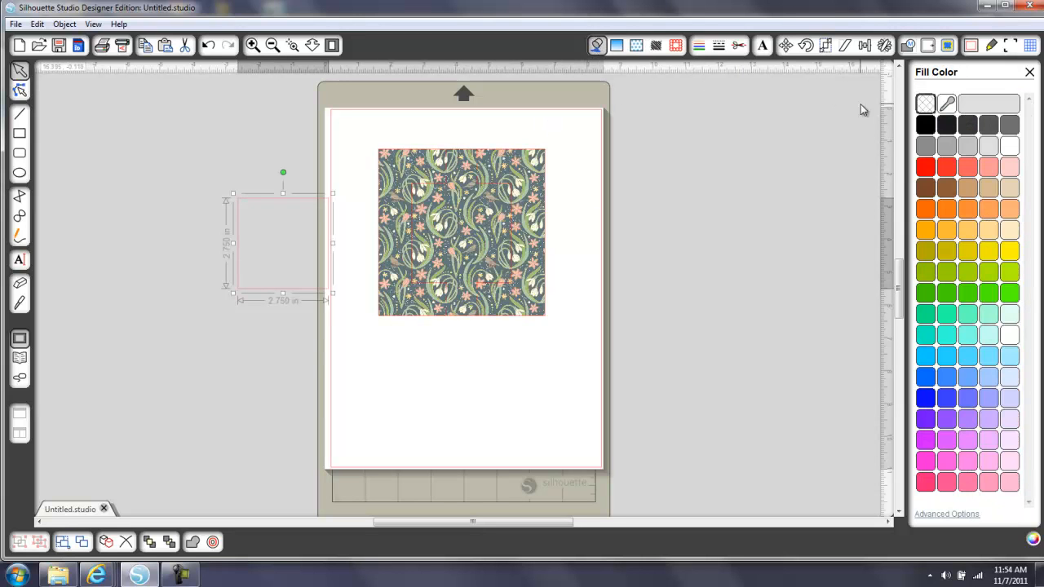
pyautogui.click(948, 103)
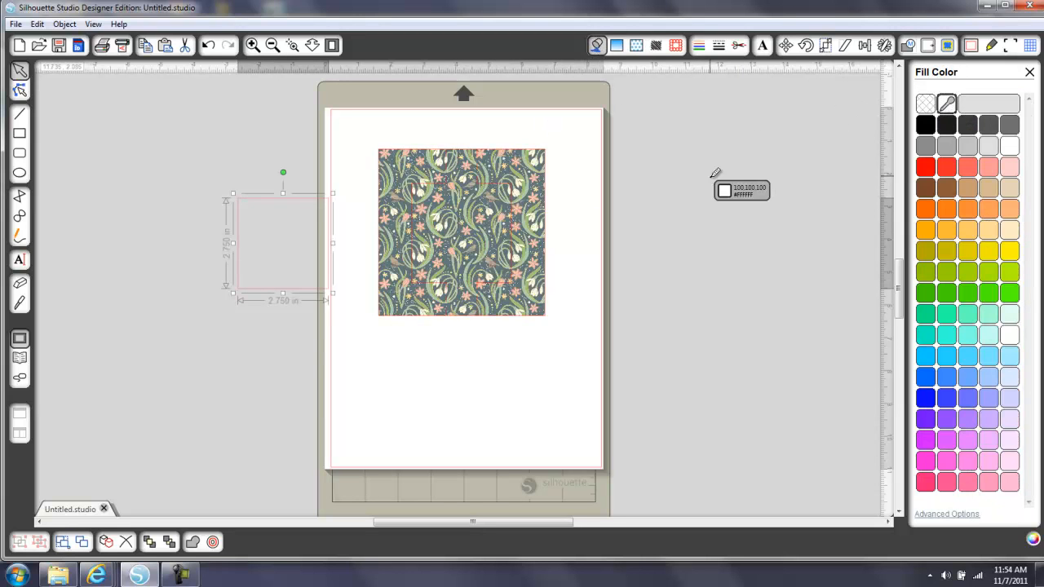
pyautogui.click(490, 181)
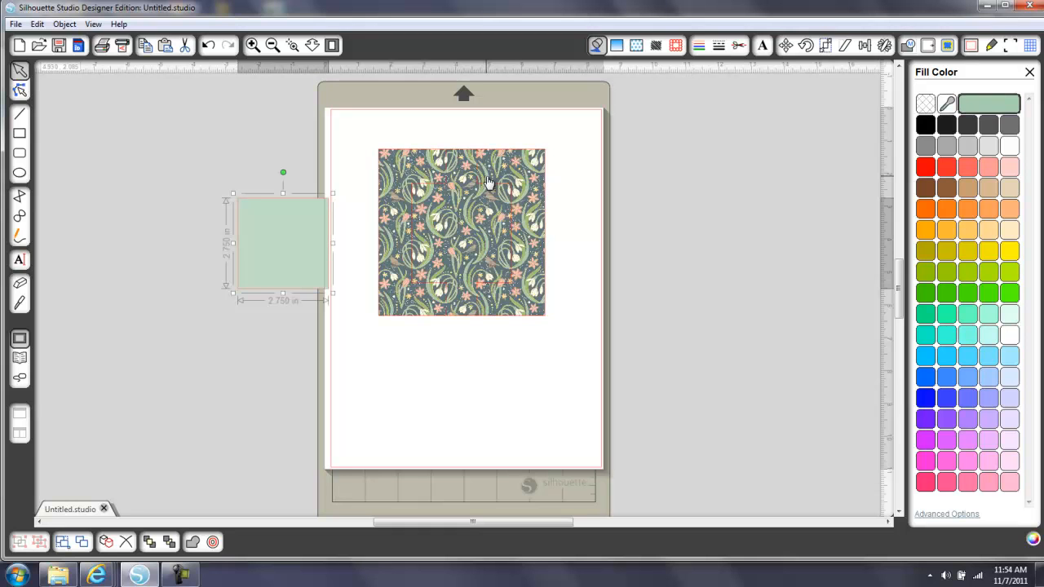
pyautogui.moveTo(284, 207); pyautogui.dragTo(253, 186)
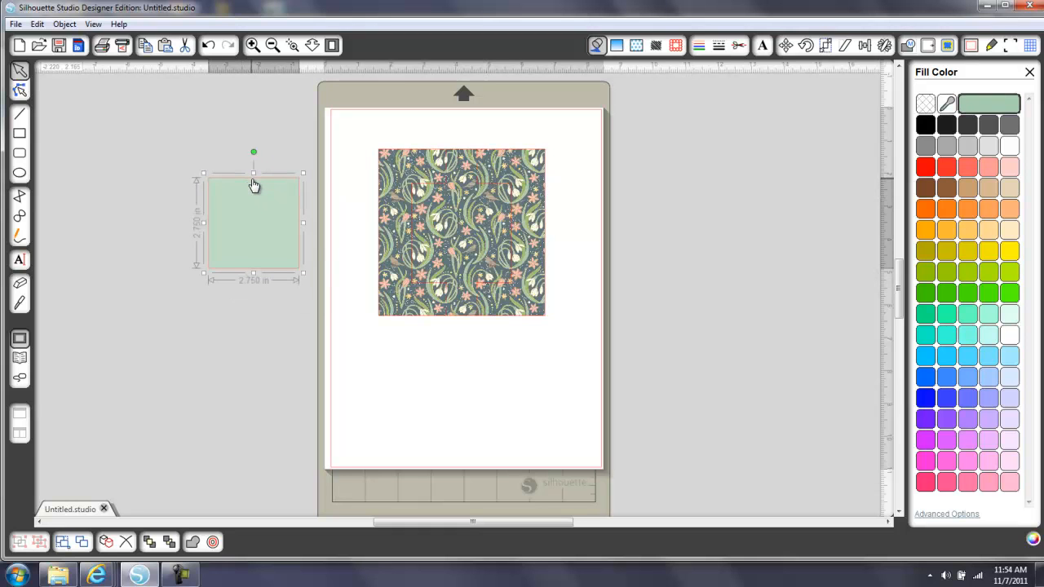
# Move the patterned frame to the page's upper-left corner and place a copy of it to its right
pyautogui.moveTo(426, 155); pyautogui.dragTo(393, 130)
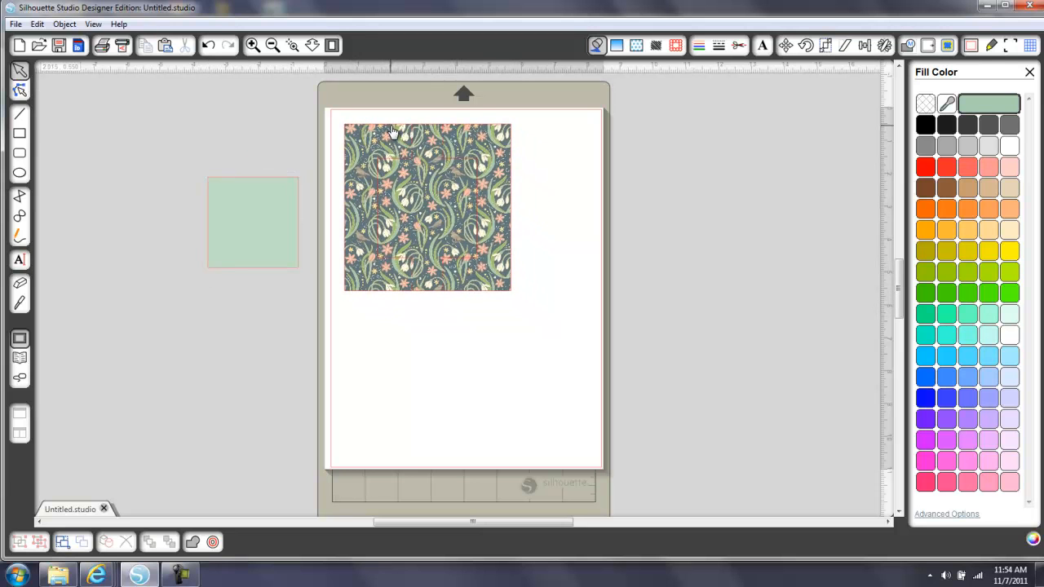
pyautogui.moveTo(392, 131); pyautogui.dragTo(392, 131)
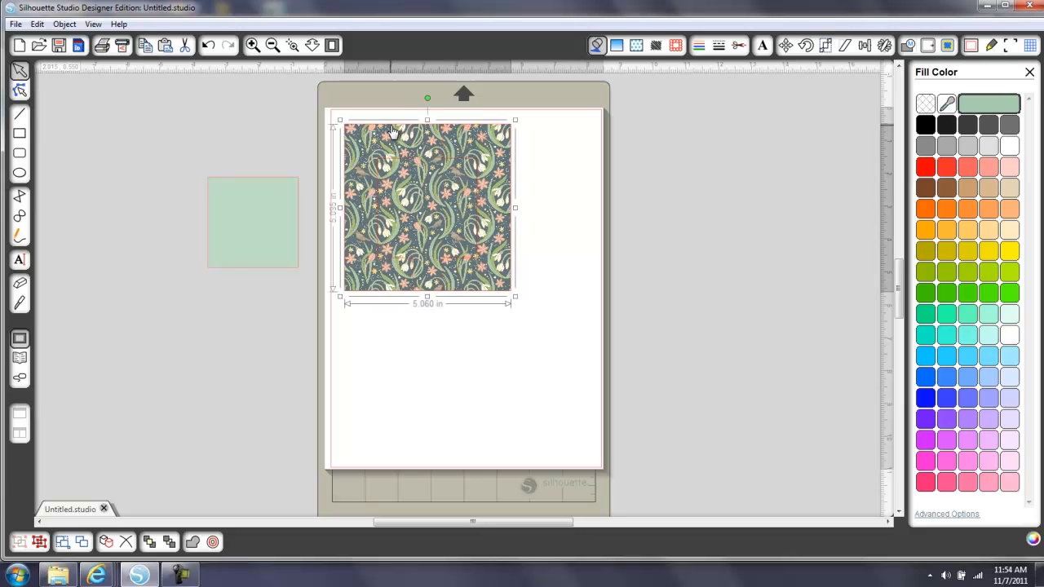
pyautogui.hotkey('ctrl', 'c')
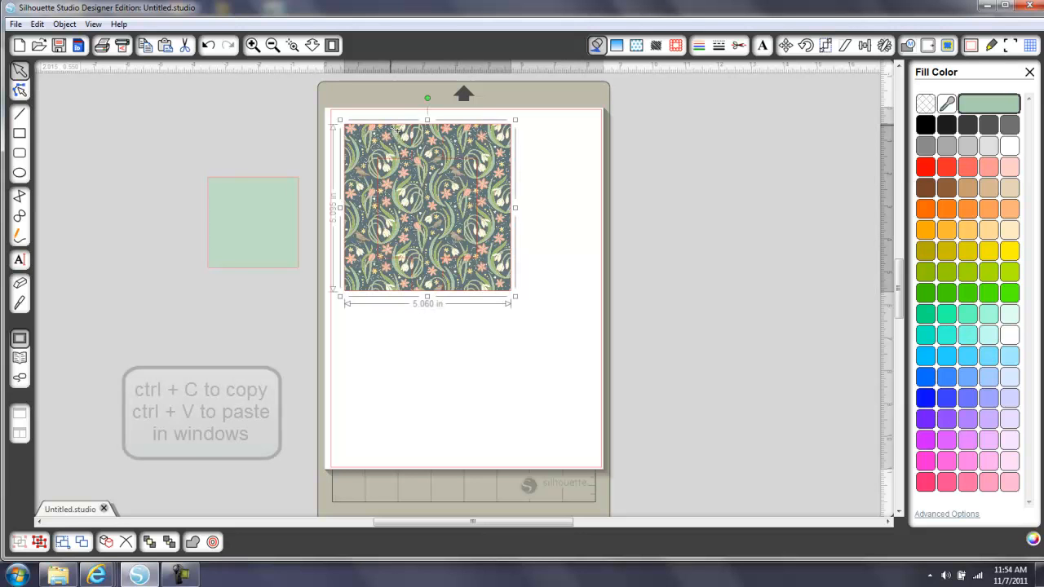
pyautogui.hotkey('ctrl', 'v')
pyautogui.moveTo(524, 159); pyautogui.dragTo(695, 134)
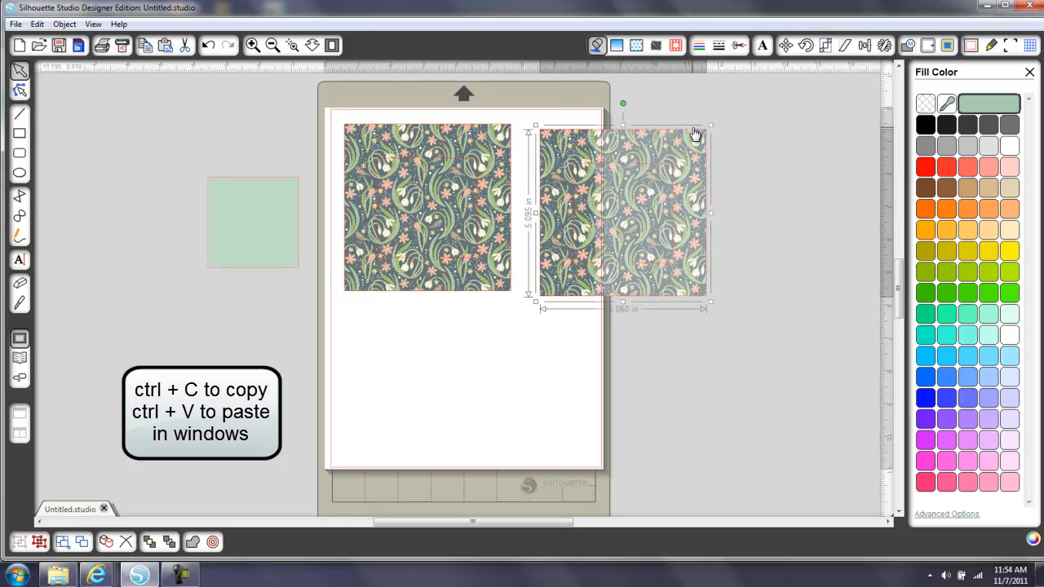
# Duplicate the green square and place the copy directly below the original
pyautogui.click(293, 184)
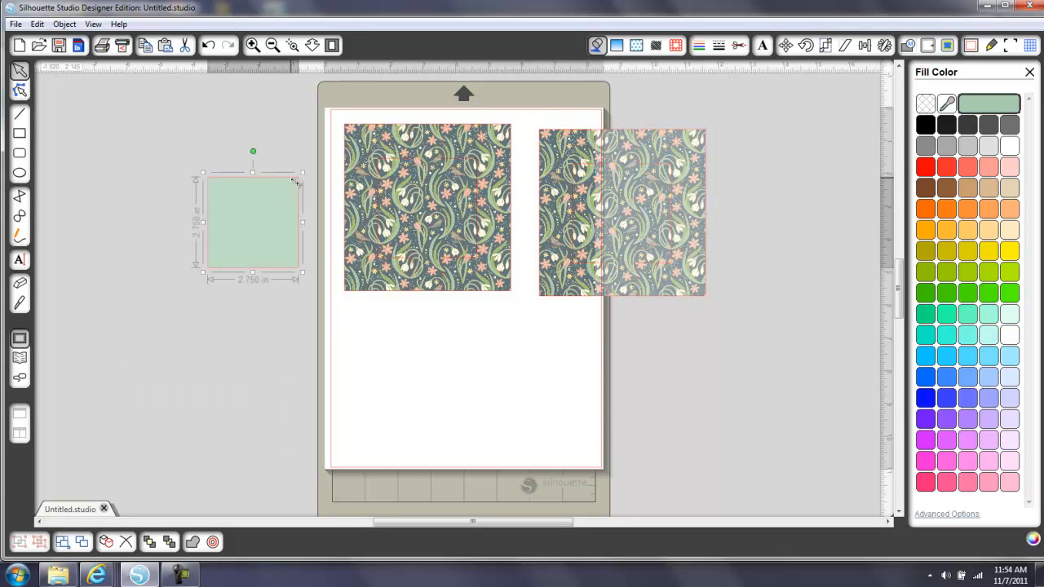
pyautogui.hotkey('ctrl', 'v')
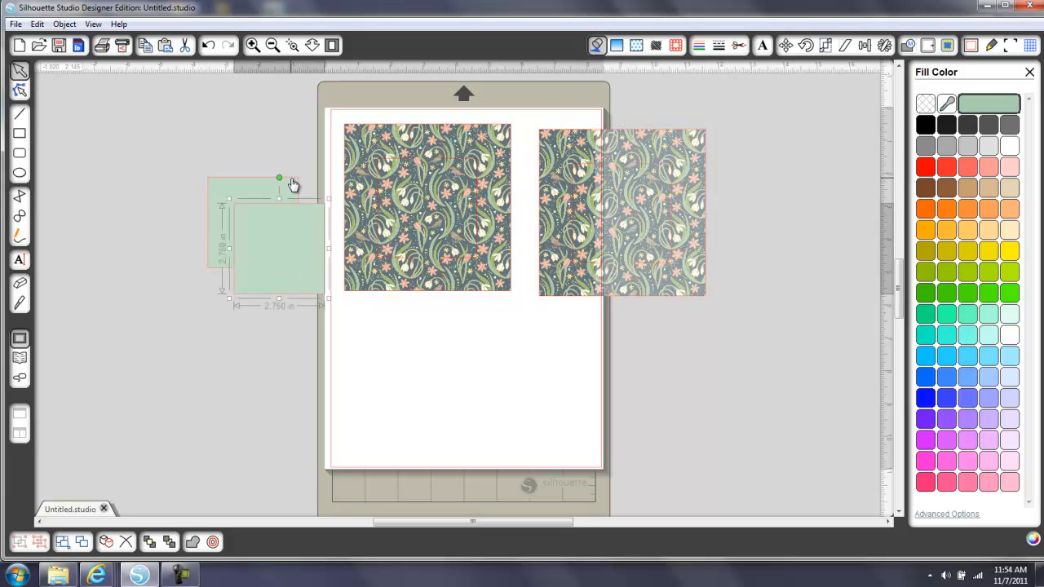
pyautogui.moveTo(305, 209); pyautogui.dragTo(280, 303)
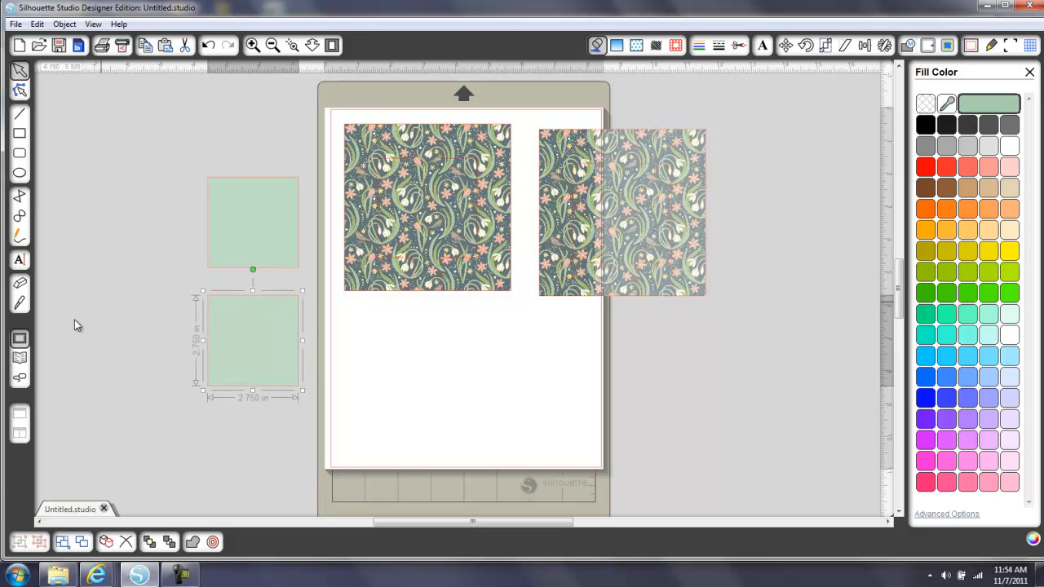
pyautogui.click(75, 349)
# Insert the six geese laying pnc design from the library's holidays print and cut folder and place it beside the green squares
pyautogui.click(21, 359)
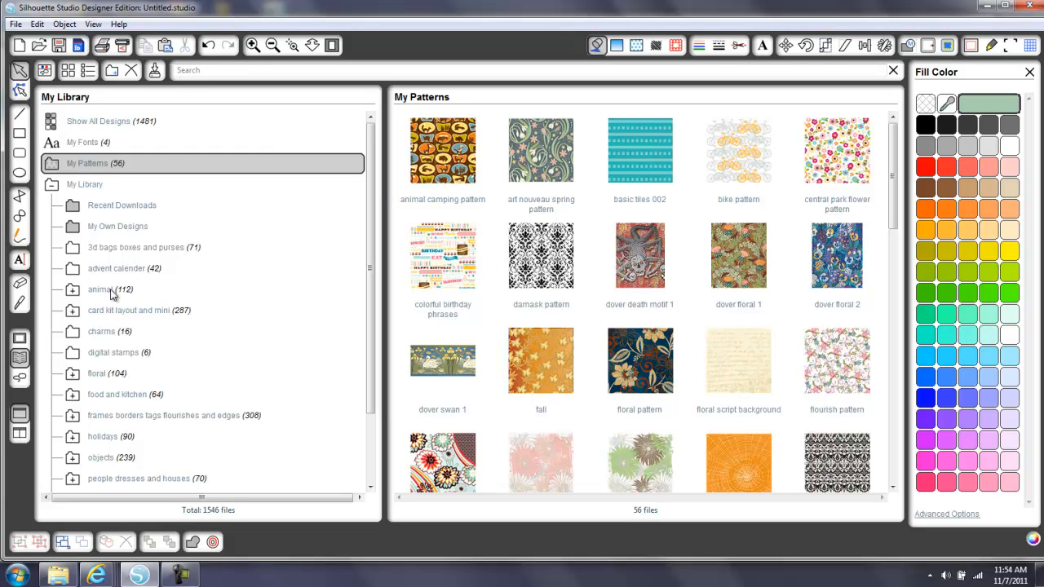
pyautogui.click(73, 441)
pyautogui.click(111, 461)
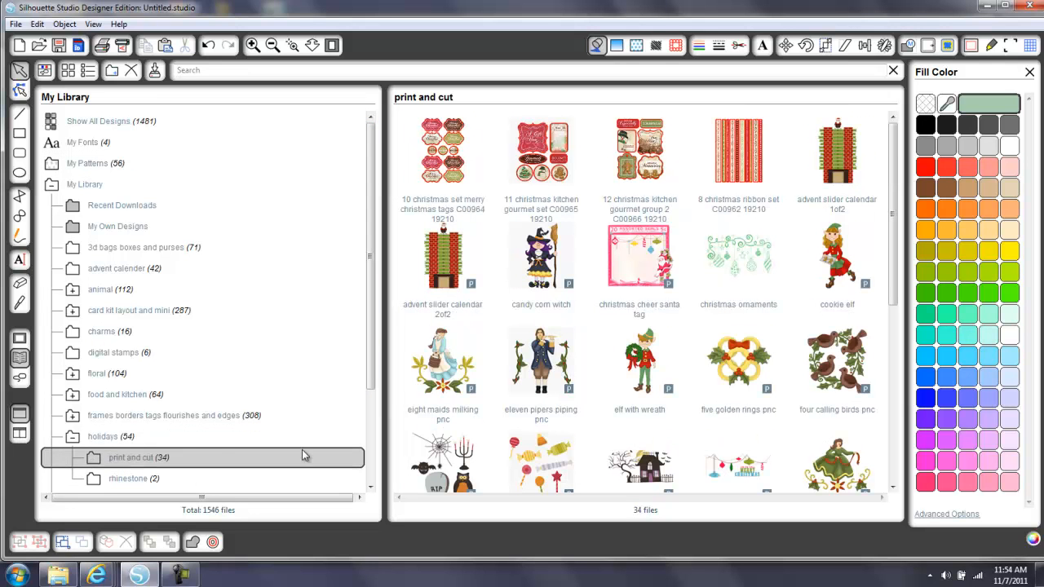
pyautogui.moveTo(898, 267); pyautogui.dragTo(893, 401)
pyautogui.click(561, 410)
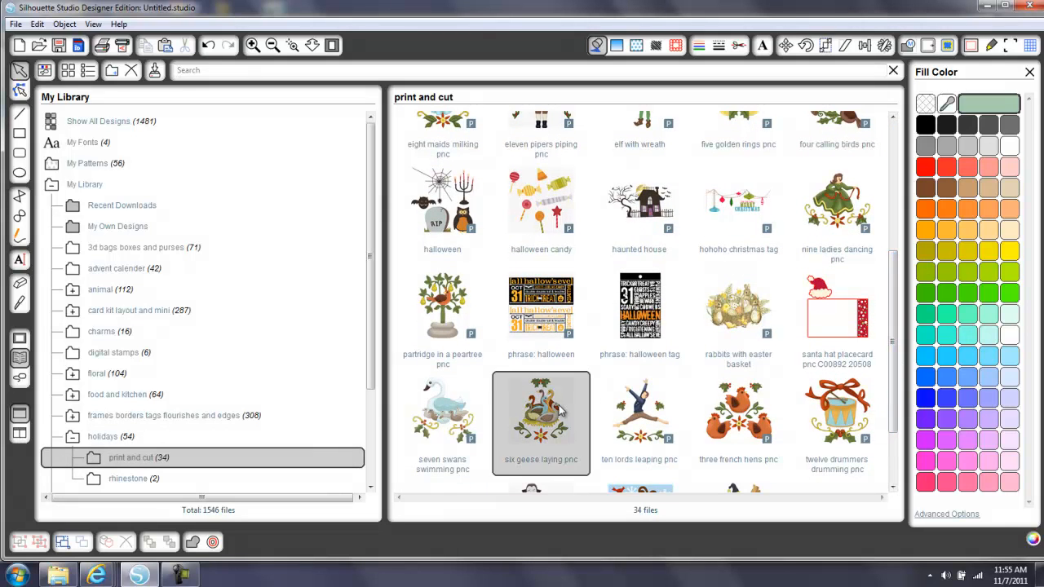
pyautogui.doubleClick(560, 411)
pyautogui.moveTo(478, 300); pyautogui.dragTo(163, 310)
pyautogui.press('space')
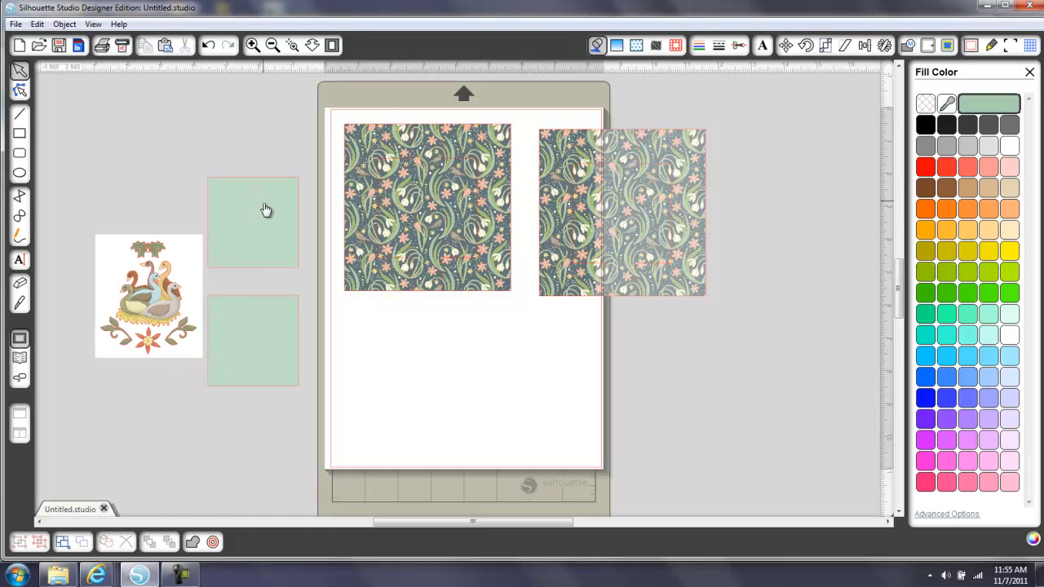
# Release the geese image's compound path to split it into separate pieces without its white background
pyautogui.click(170, 285)
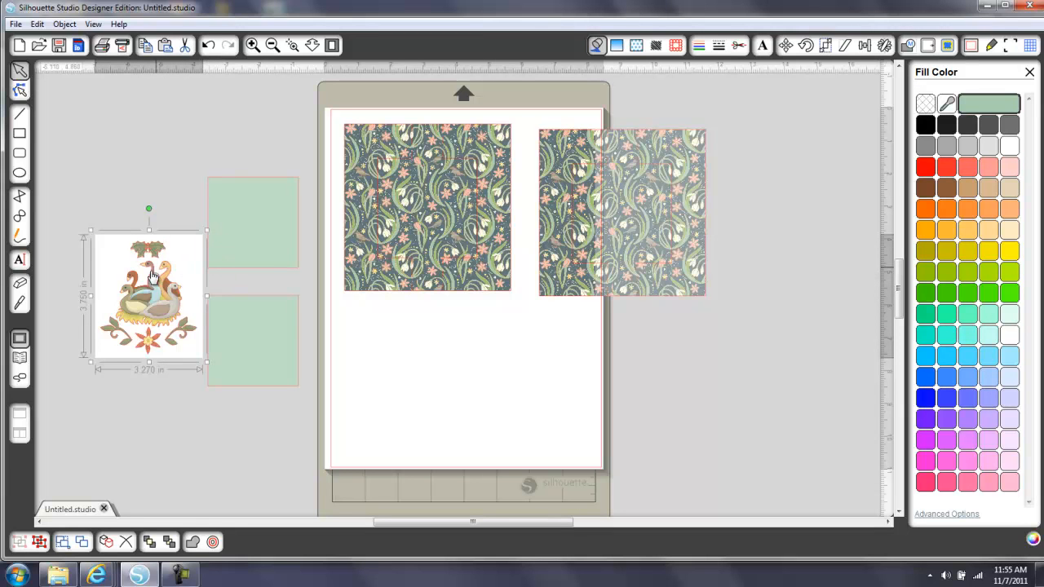
pyautogui.click(738, 46)
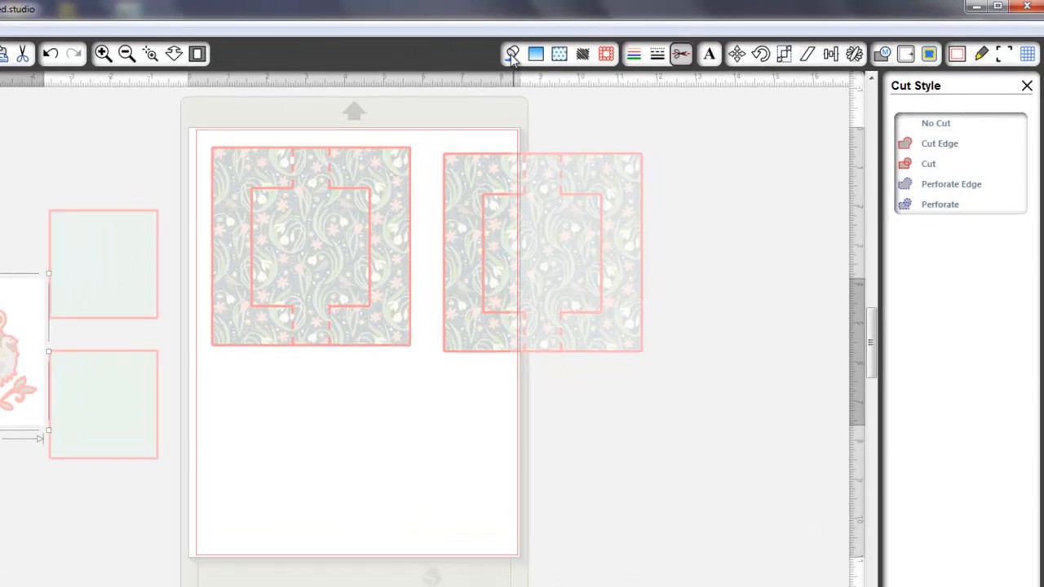
pyautogui.click(596, 46)
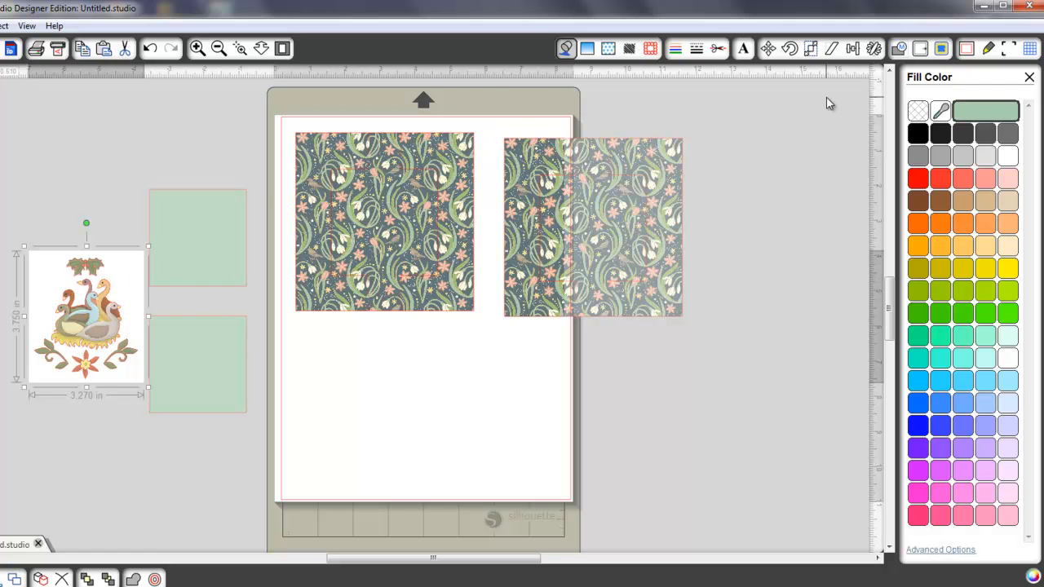
pyautogui.click(899, 48)
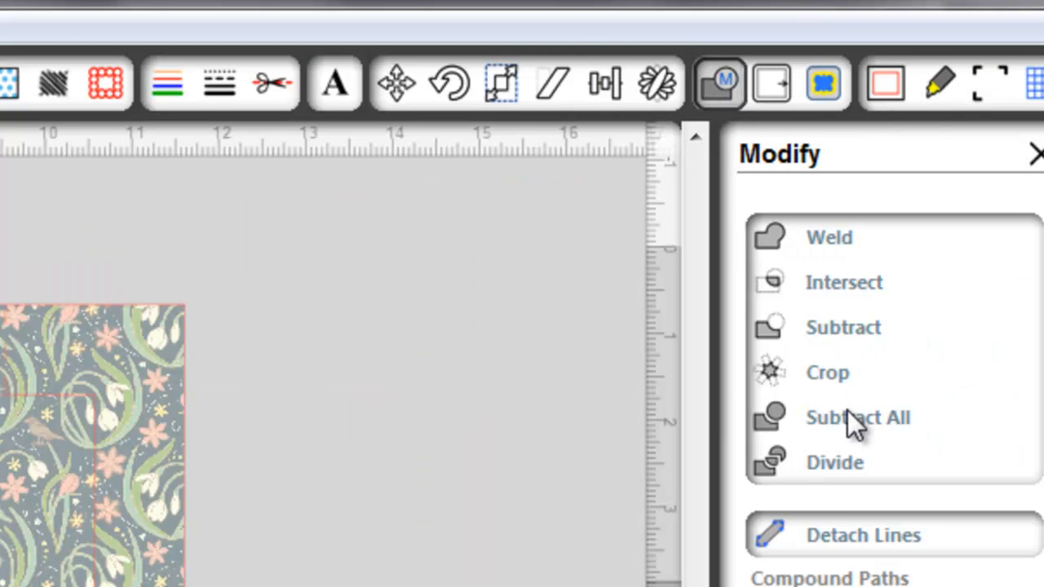
pyautogui.click(837, 382)
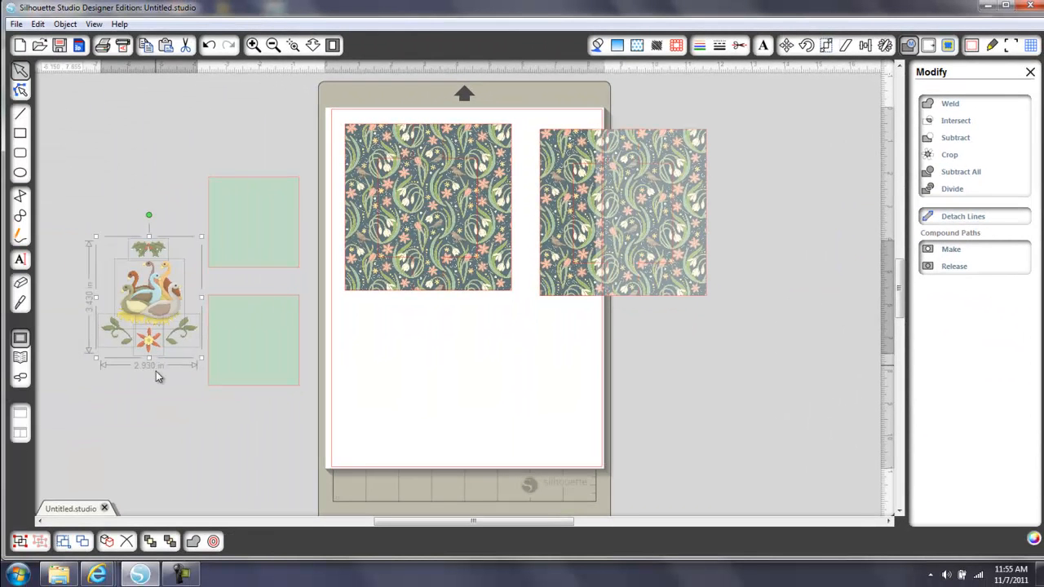
# Group all the separated pieces of the geese design
pyautogui.click(156, 371)
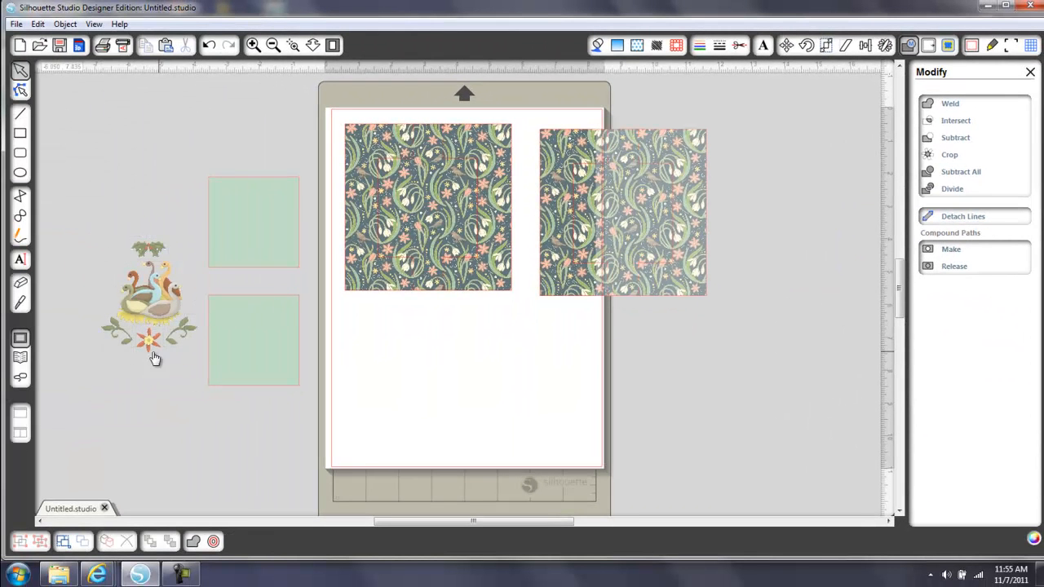
pyautogui.moveTo(79, 208); pyautogui.dragTo(206, 378)
pyautogui.hotkey('ctrl', 'g')
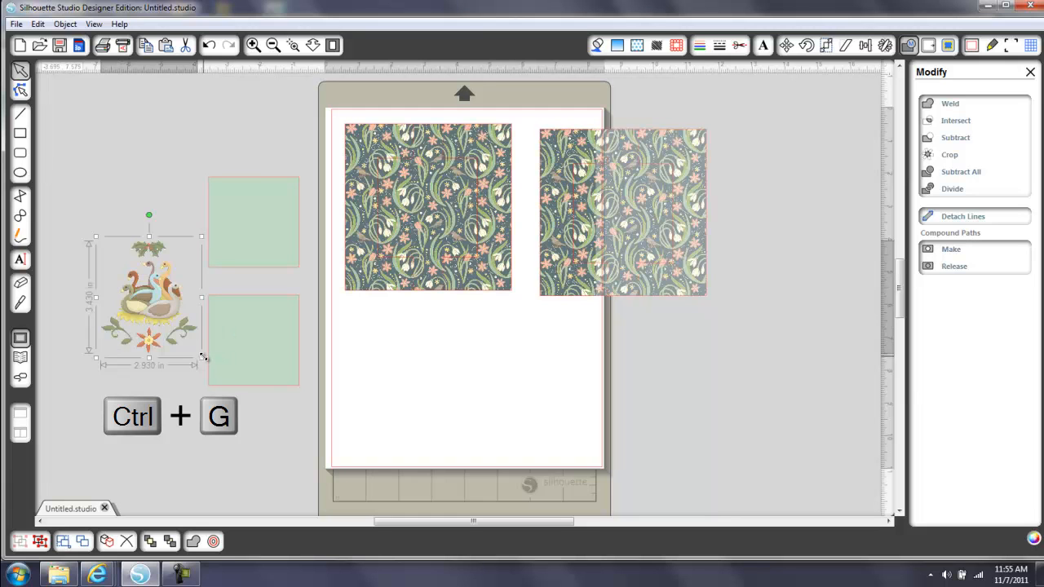
# Shrink the geese group to about 1.505 by 1.760 in and place it on the page below the patterned frame
pyautogui.moveTo(204, 357); pyautogui.dragTo(193, 344)
pyautogui.moveTo(183, 325); pyautogui.dragTo(166, 315)
pyautogui.moveTo(135, 281); pyautogui.dragTo(412, 370)
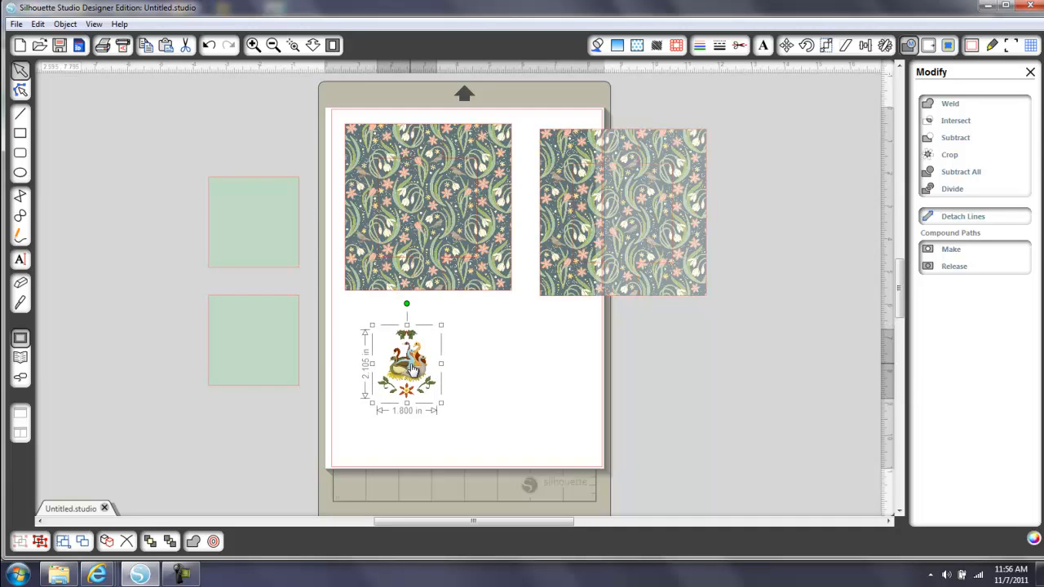
pyautogui.moveTo(439, 403); pyautogui.dragTo(430, 394)
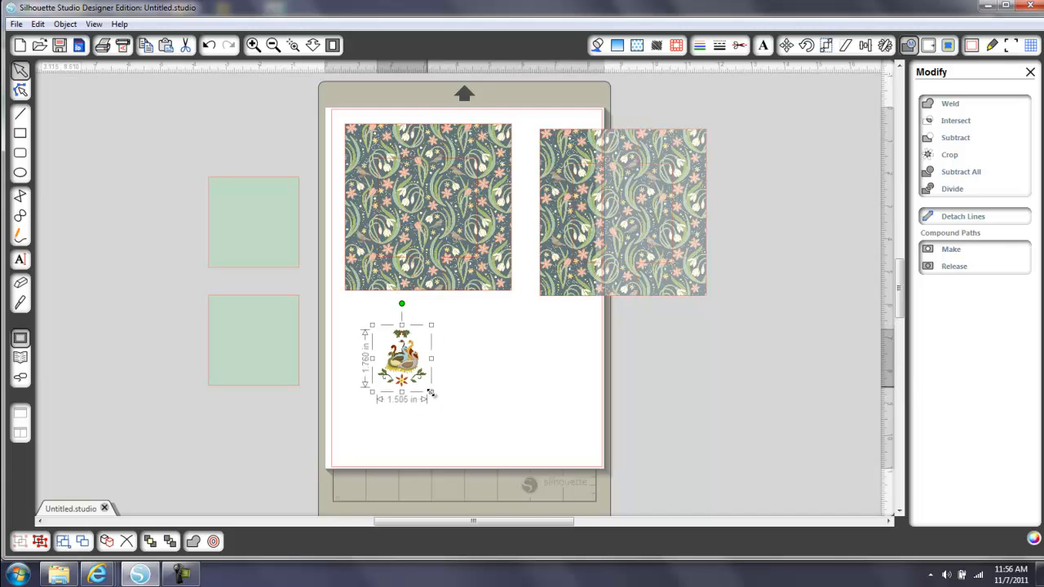
# Insert the 4x6 frame from the library's frames borders tags flourishes and edges folder and place it beside the geese design
pyautogui.click(21, 357)
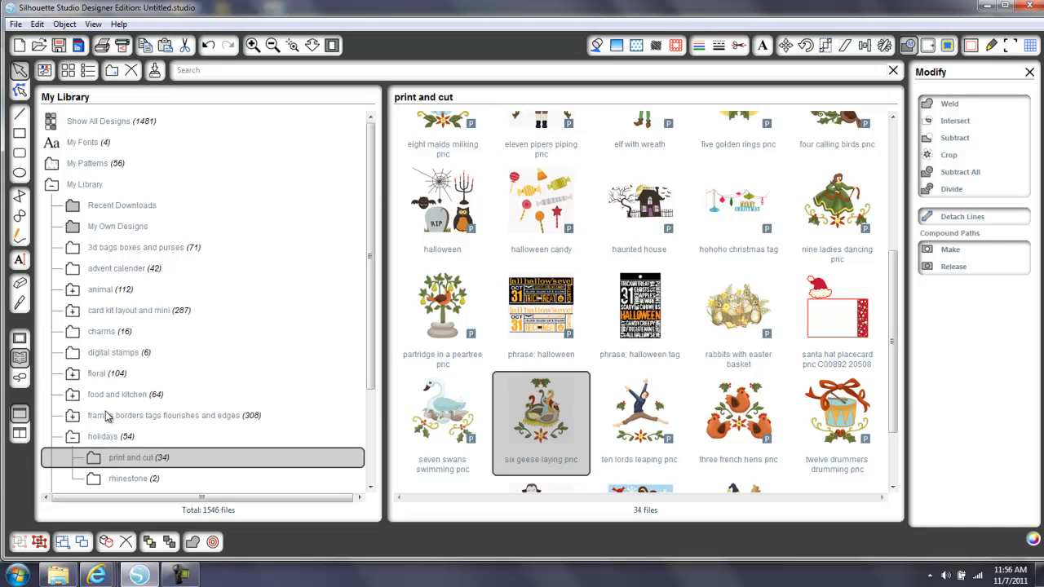
pyautogui.moveTo(371, 373); pyautogui.dragTo(369, 465)
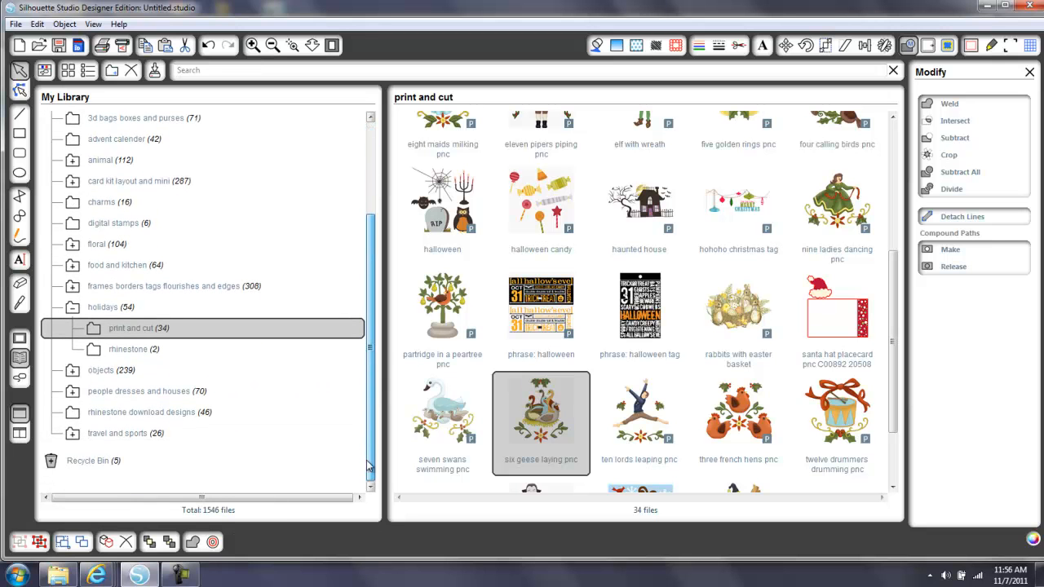
pyautogui.click(224, 287)
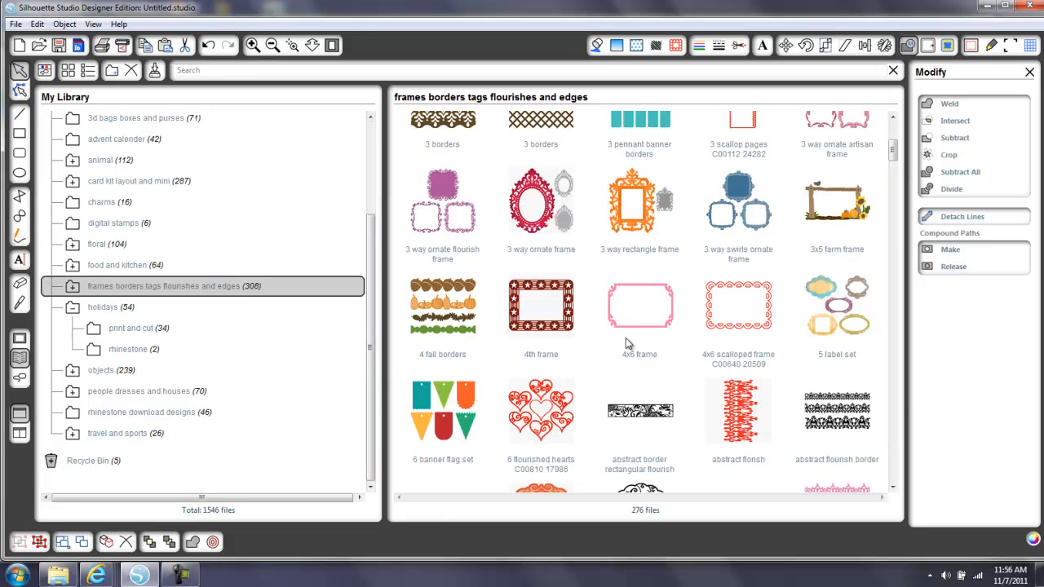
pyautogui.click(667, 292)
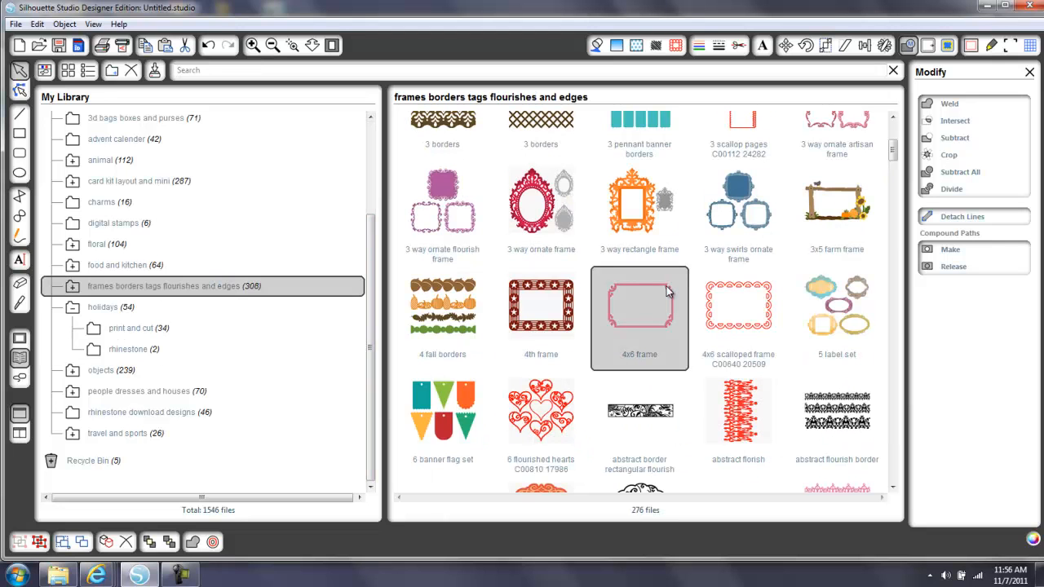
pyautogui.doubleClick(668, 293)
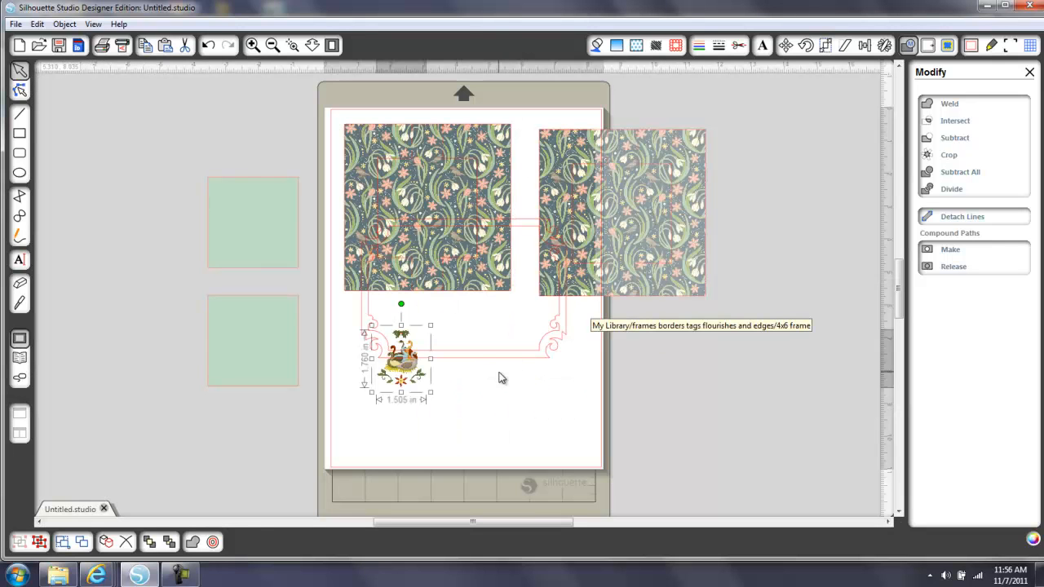
pyautogui.moveTo(533, 356); pyautogui.dragTo(616, 448)
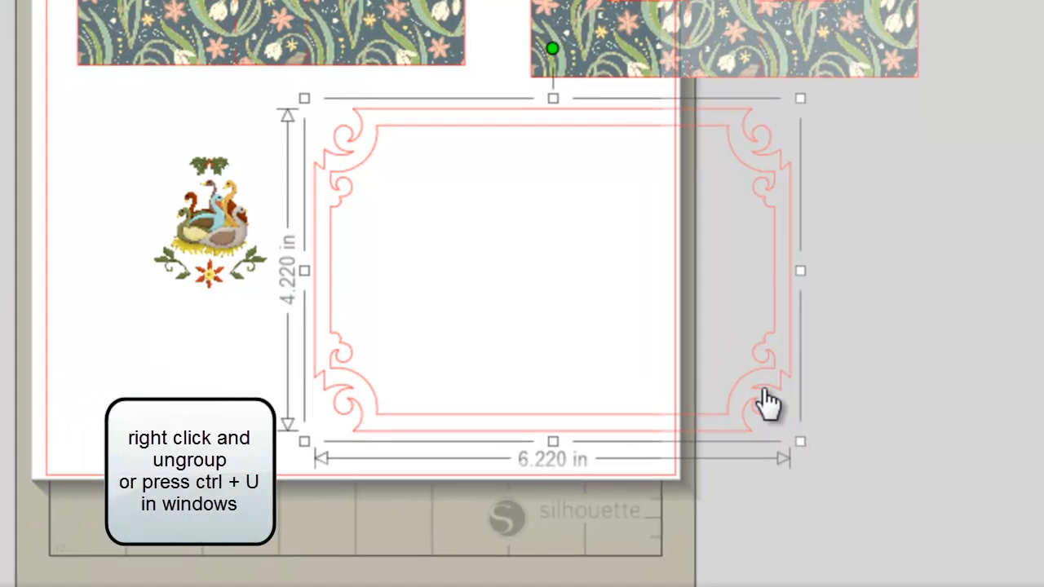
# Ungroup the 4x6 frame and fill its inner panel with white
pyautogui.rightClick(639, 430)
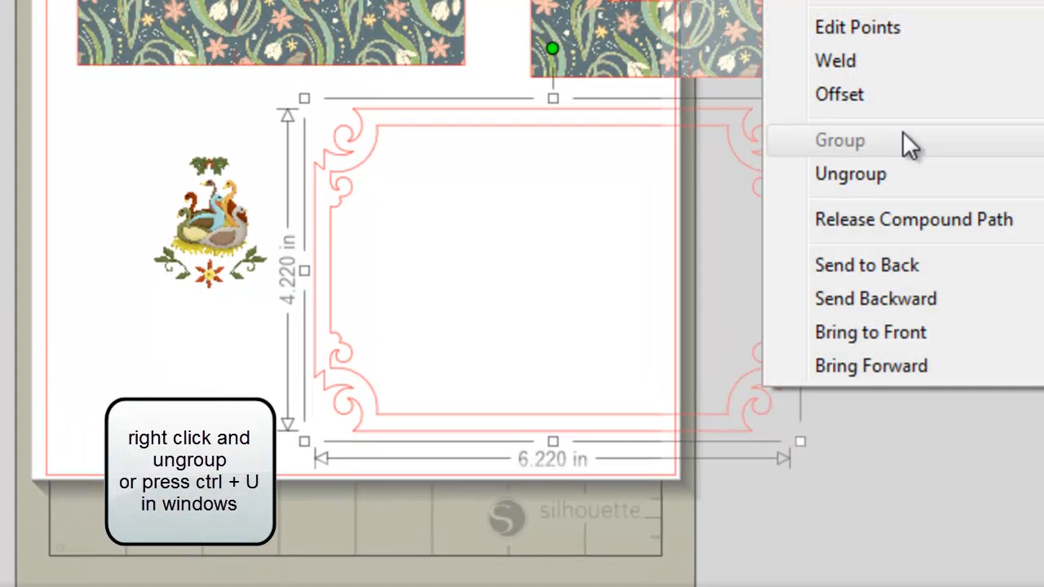
pyautogui.click(878, 172)
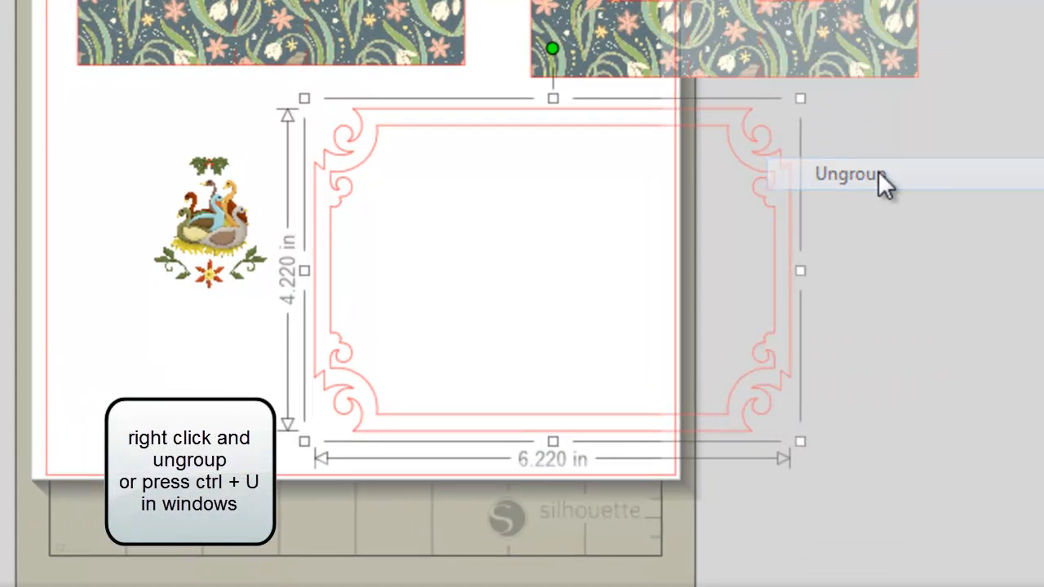
pyautogui.click(984, 215)
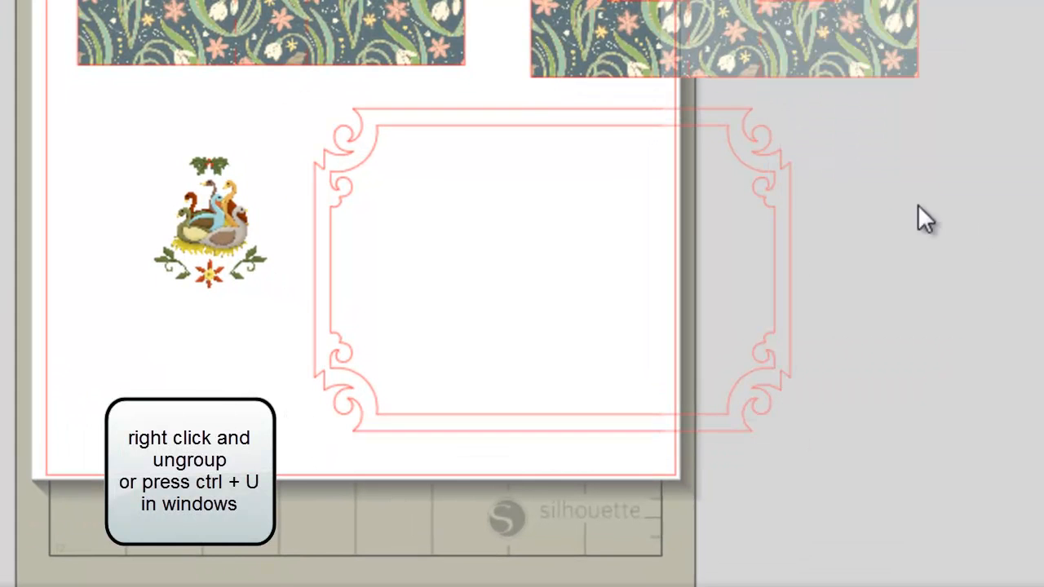
pyautogui.click(773, 189)
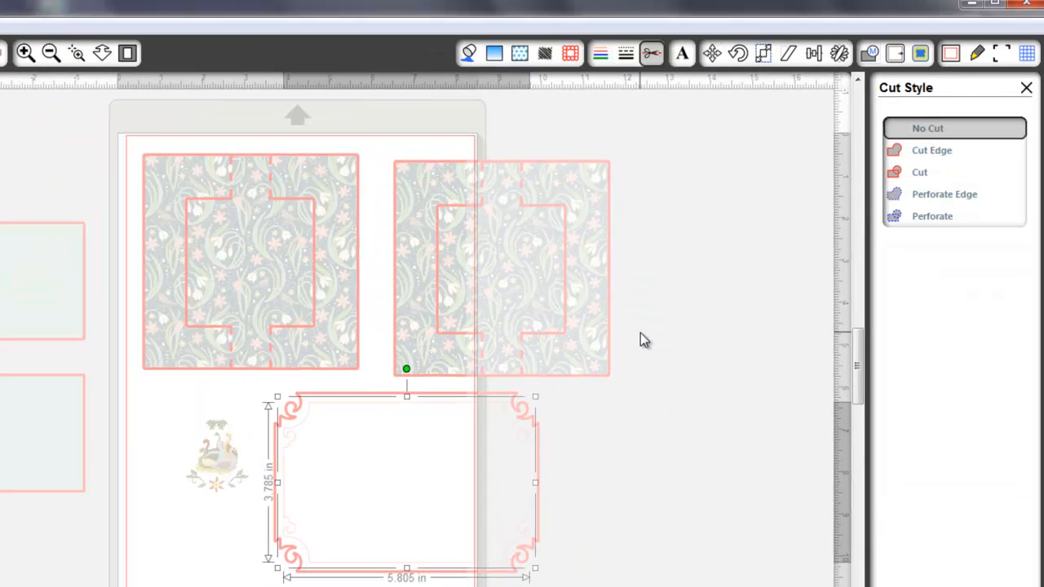
pyautogui.click(469, 53)
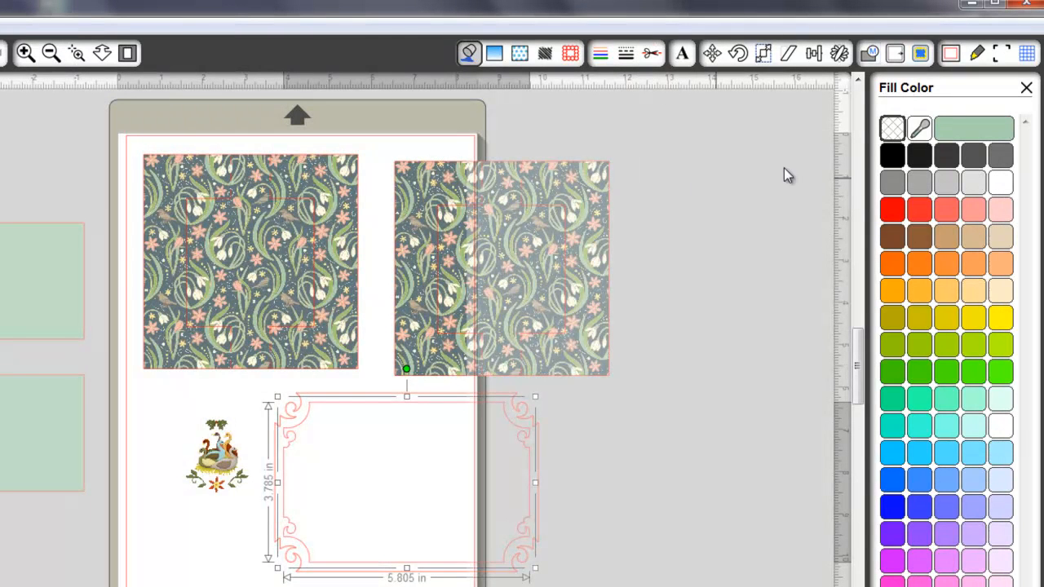
pyautogui.click(1001, 185)
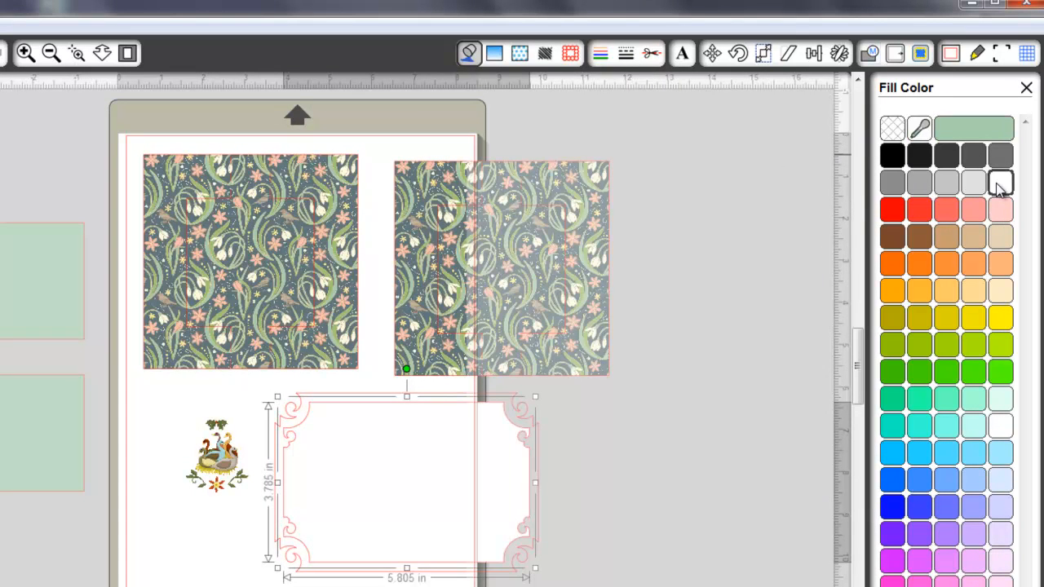
# Fill the ornate outer frame with the slate color sampled from the floral pattern's background
pyautogui.click(573, 374)
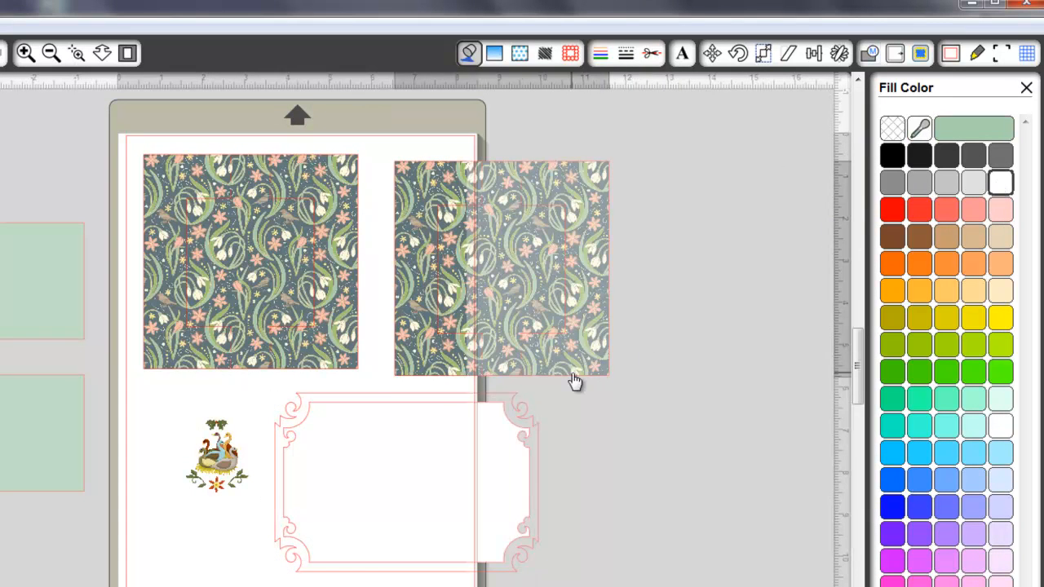
pyautogui.click(582, 438)
pyautogui.click(535, 427)
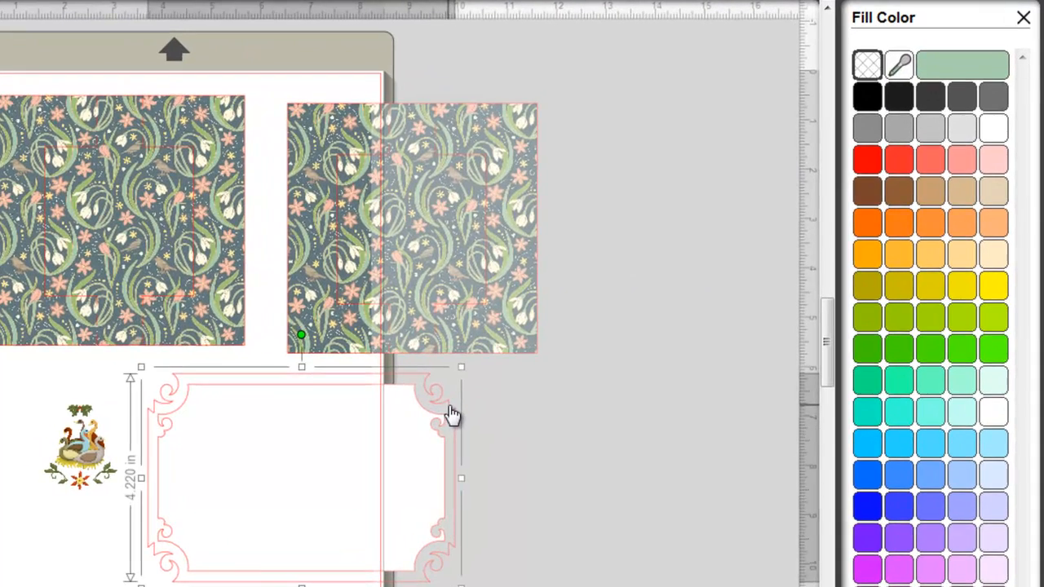
pyautogui.click(899, 64)
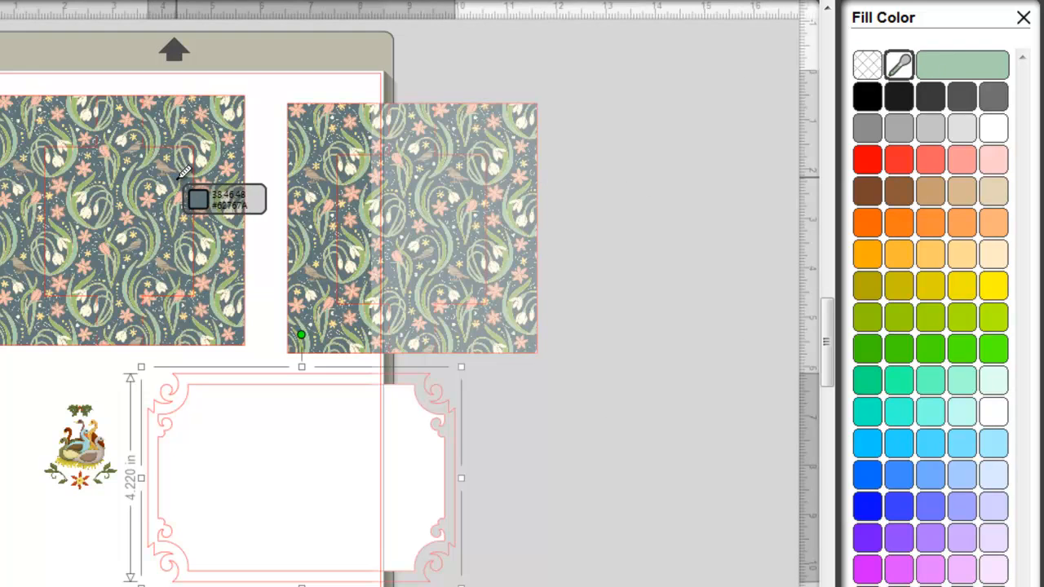
pyautogui.click(180, 174)
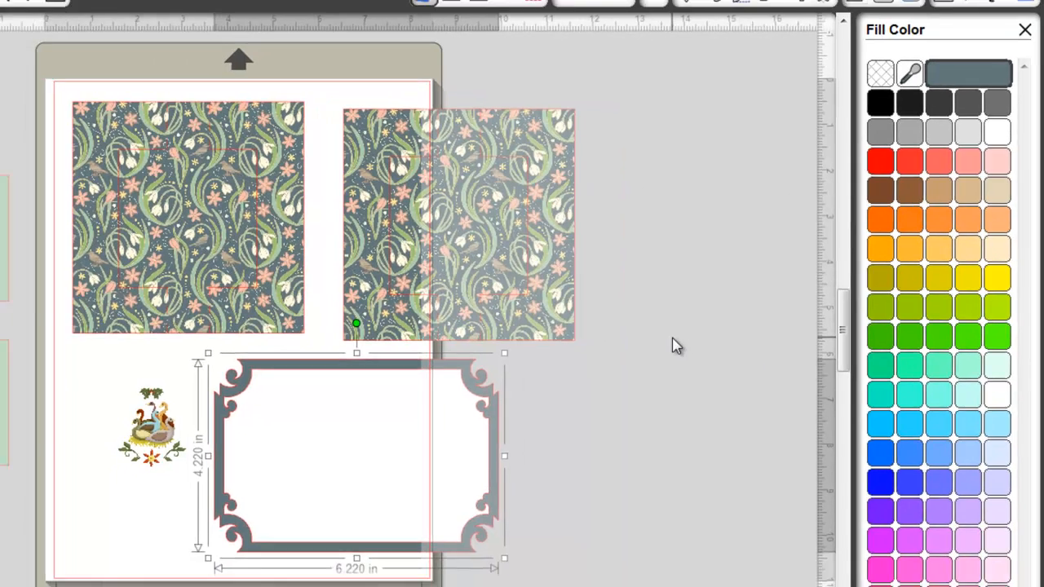
pyautogui.click(643, 353)
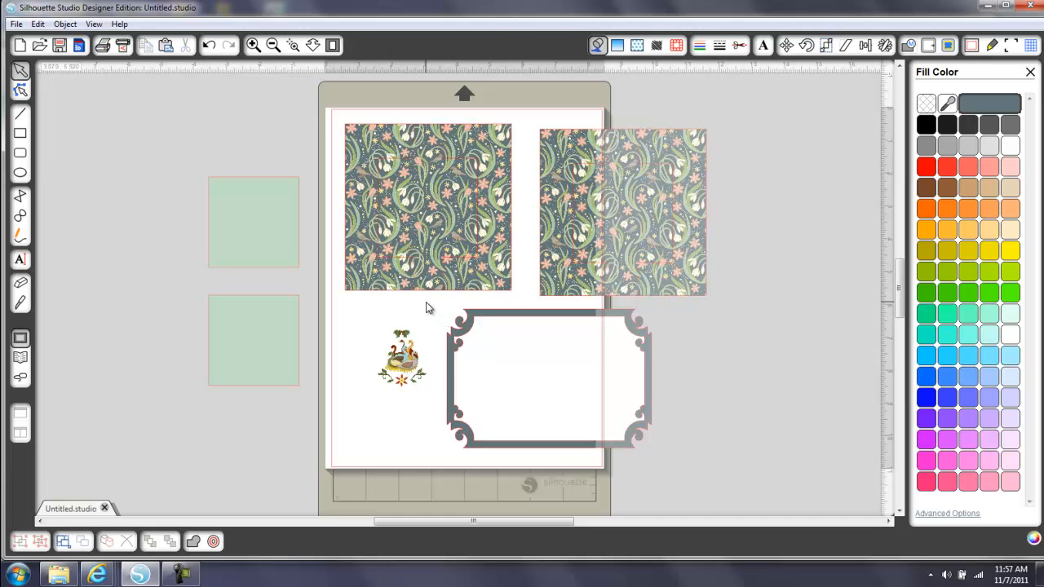
# Try narrowing the frame and its panel to about 3.350 in, reducing their height, and moving the geese group toward them
pyautogui.moveTo(559, 389); pyautogui.dragTo(698, 468)
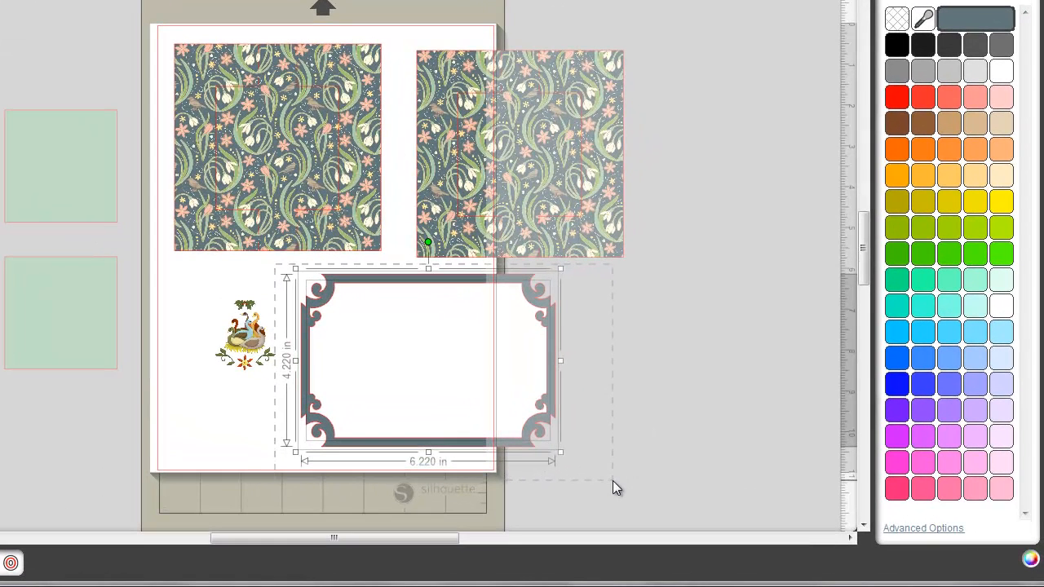
pyautogui.moveTo(613, 482); pyautogui.dragTo(614, 481)
pyautogui.moveTo(561, 362); pyautogui.dragTo(443, 341)
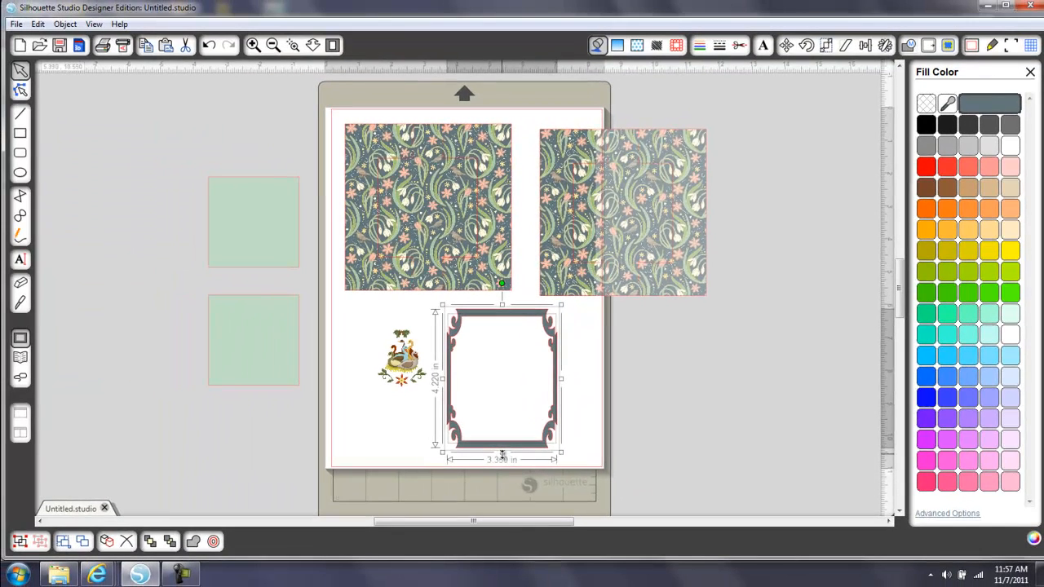
pyautogui.moveTo(501, 454)
pyautogui.mouseDown()
pyautogui.moveTo(502, 428)
pyautogui.moveTo(501, 439)
pyautogui.mouseUp()
pyautogui.moveTo(401, 349); pyautogui.dragTo(418, 367)
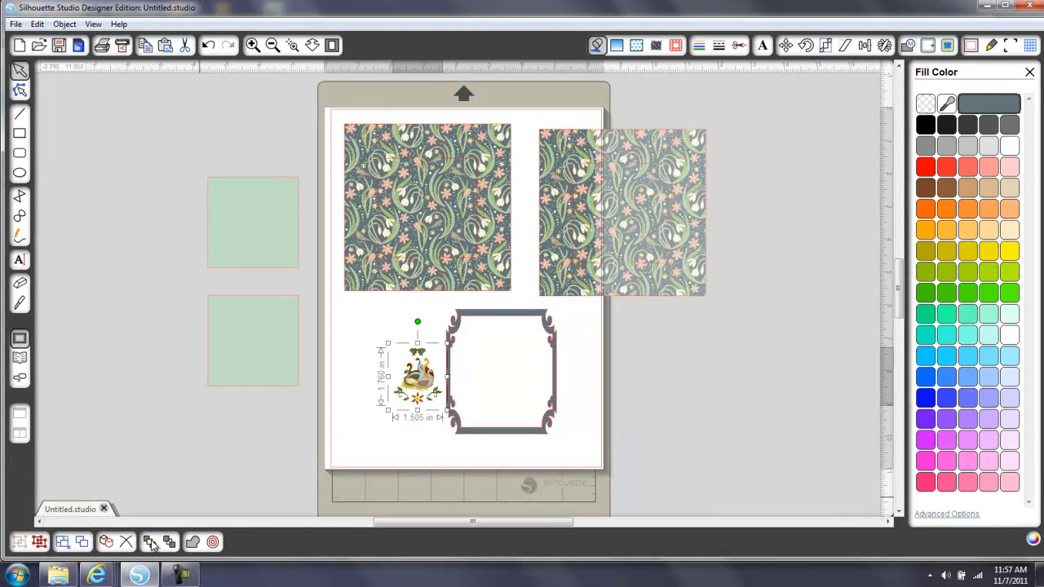
# Look over the stacking-order commands available for the geese group
pyautogui.click(65, 24)
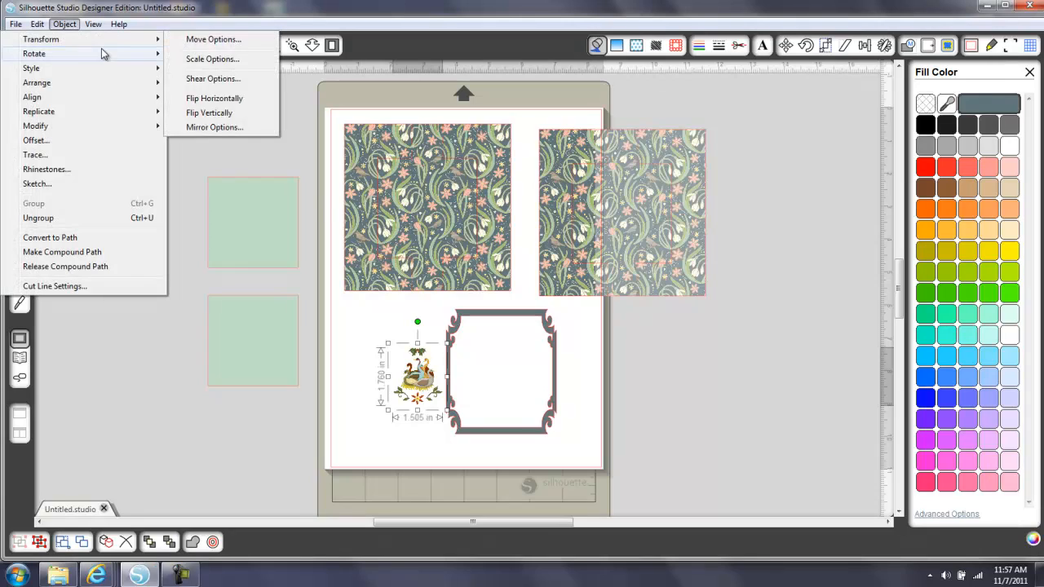
pyautogui.moveTo(103, 53)
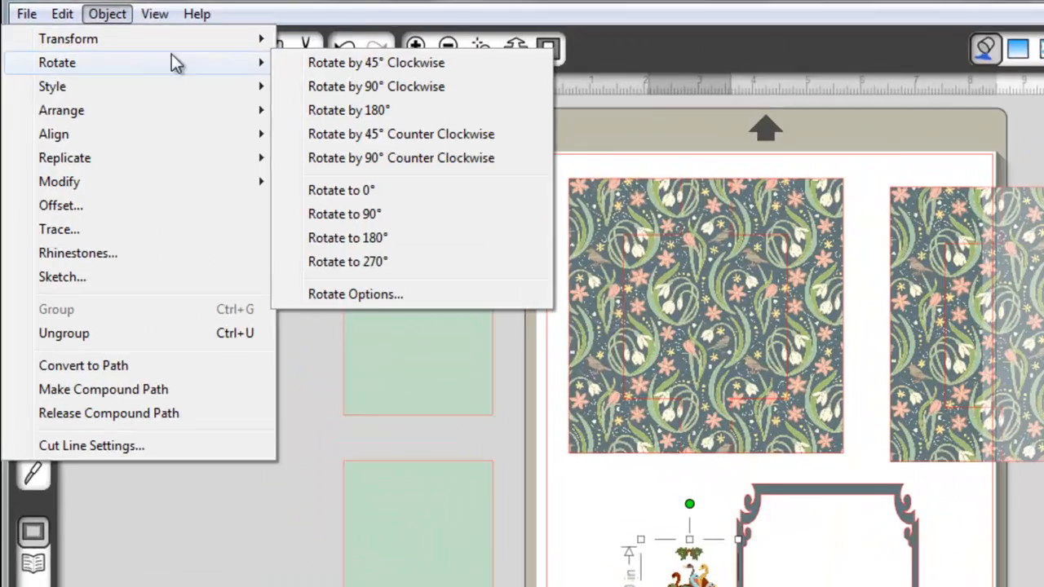
pyautogui.moveTo(184, 115)
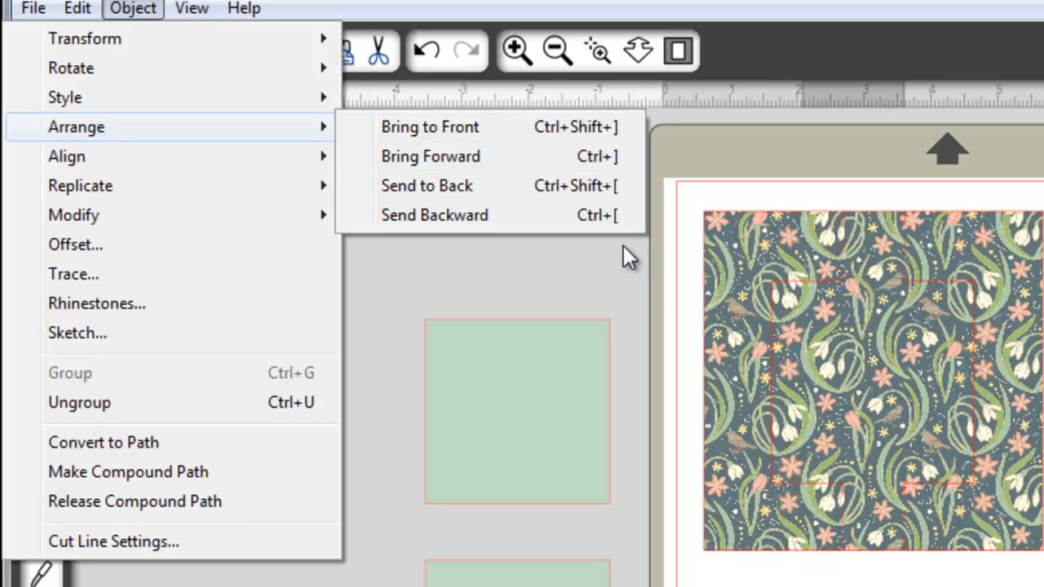
pyautogui.click(794, 584)
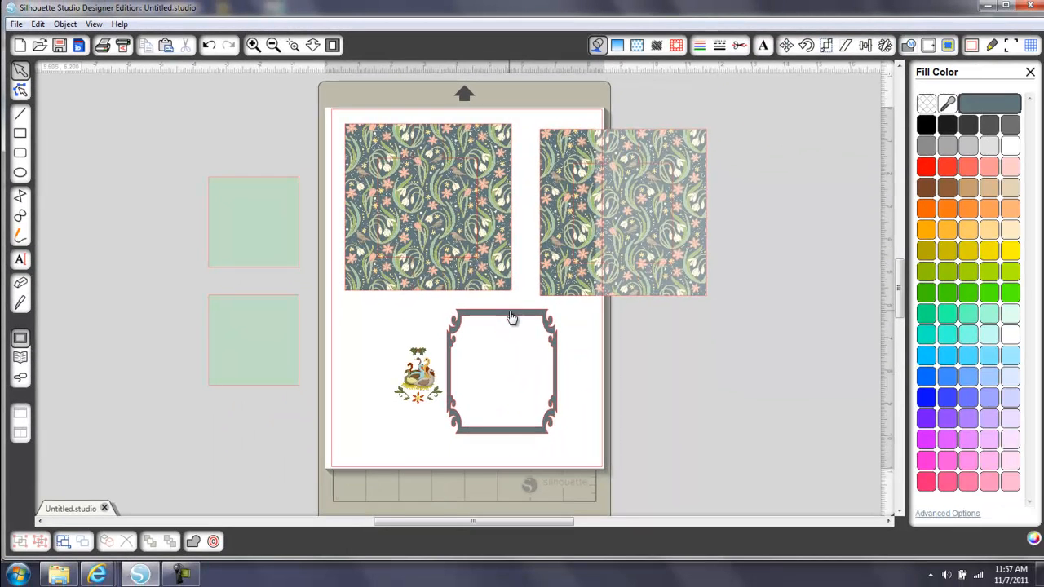
# Try shrinking the outer frame, and undo all the recent frame resizing and the geese move
pyautogui.click(511, 314)
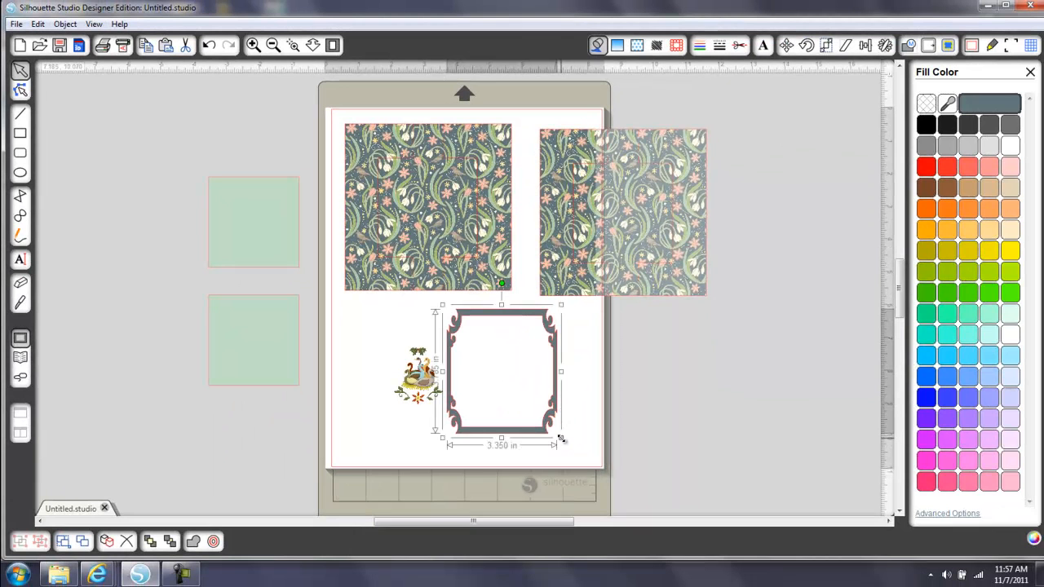
pyautogui.moveTo(562, 440); pyautogui.dragTo(533, 407)
pyautogui.hotkey('ctrl', 'z')
pyautogui.hotkey('ctrl', 'z')
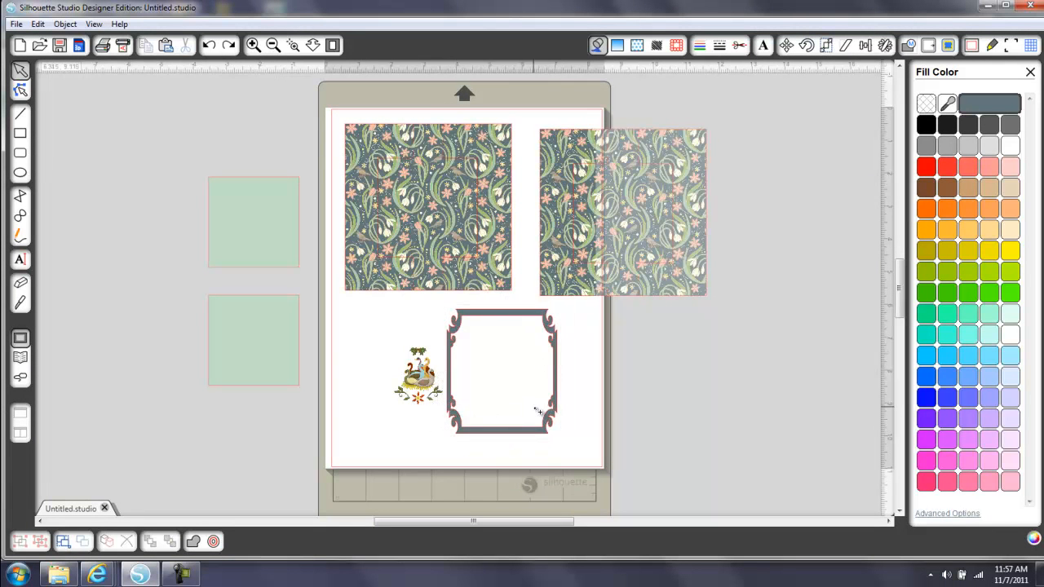
pyautogui.hotkey('ctrl', 'z')
pyautogui.hotkey('ctrl', 'z')
pyautogui.hotkey('ctrl', 'z')
pyautogui.hotkey('ctrl', 'z')
pyautogui.hotkey('ctrl', 'z')
pyautogui.hotkey('ctrl', 'z')
pyautogui.hotkey('ctrl', 'z')
pyautogui.hotkey('ctrl', 'z')
pyautogui.hotkey('ctrl', 'z')
pyautogui.hotkey('ctrl', 'z')
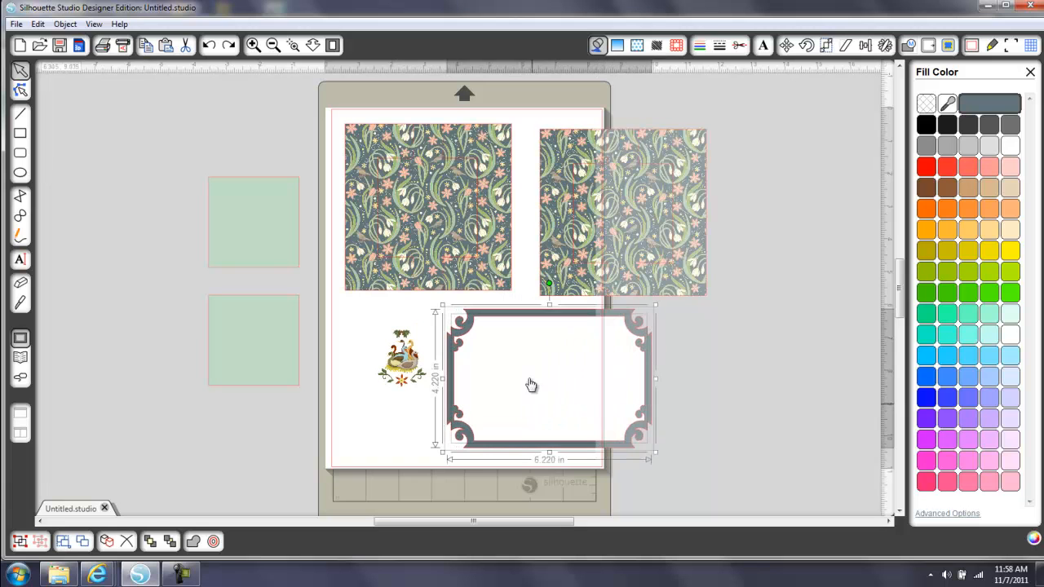
# Shrink the frame and its white panel together to about 2.790 by 1.895 in and place a duplicate below them
pyautogui.click(709, 341)
pyautogui.moveTo(432, 310); pyautogui.dragTo(683, 488)
pyautogui.moveTo(657, 454); pyautogui.dragTo(536, 387)
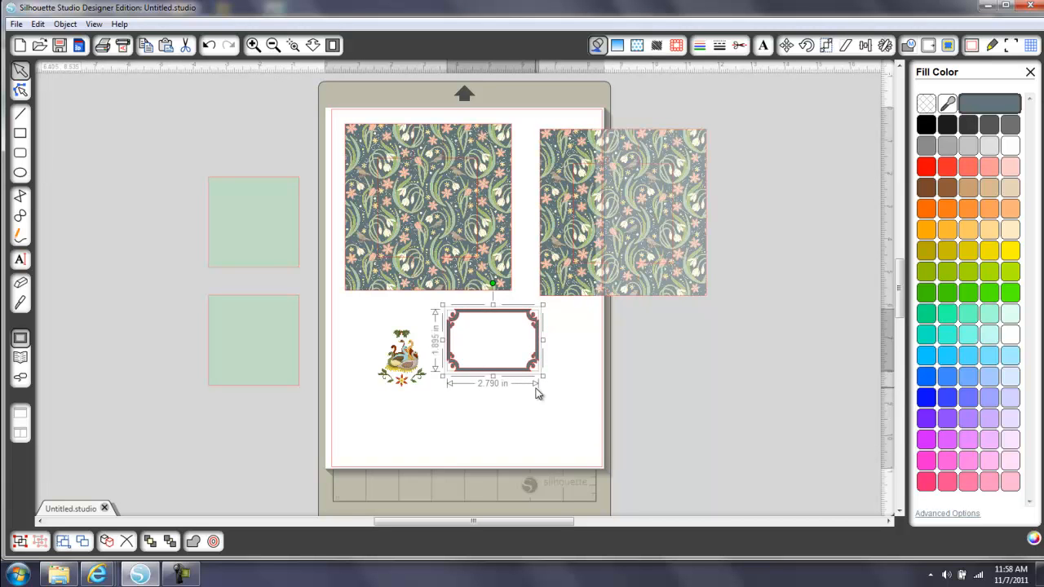
pyautogui.hotkey('ctrl', 'd')
pyautogui.moveTo(557, 344); pyautogui.dragTo(527, 425)
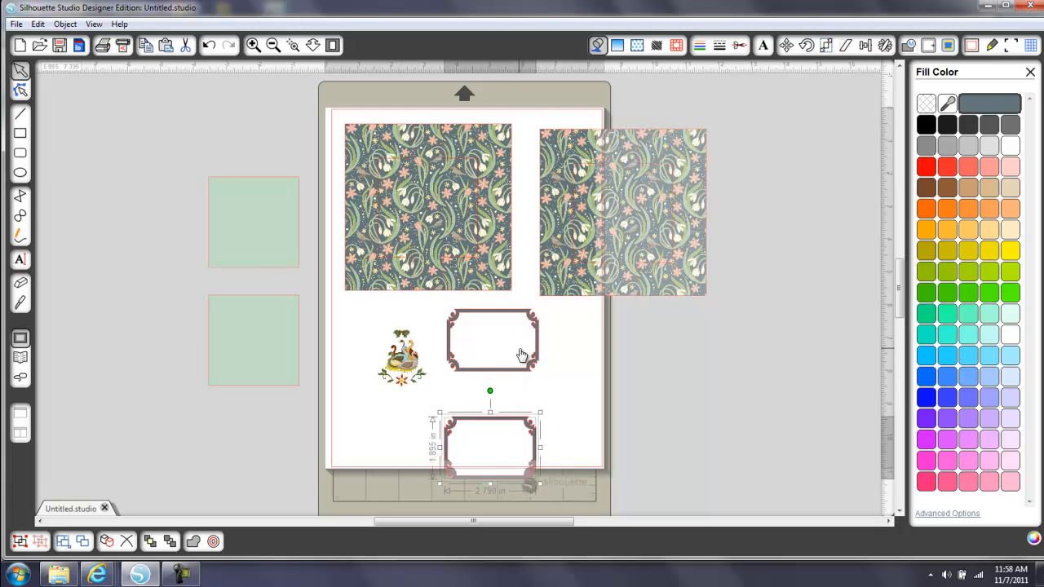
# Move the geese group into the upper frame, shrink it to about 1.345 by 1.575 in, and center it inside
pyautogui.click(542, 344)
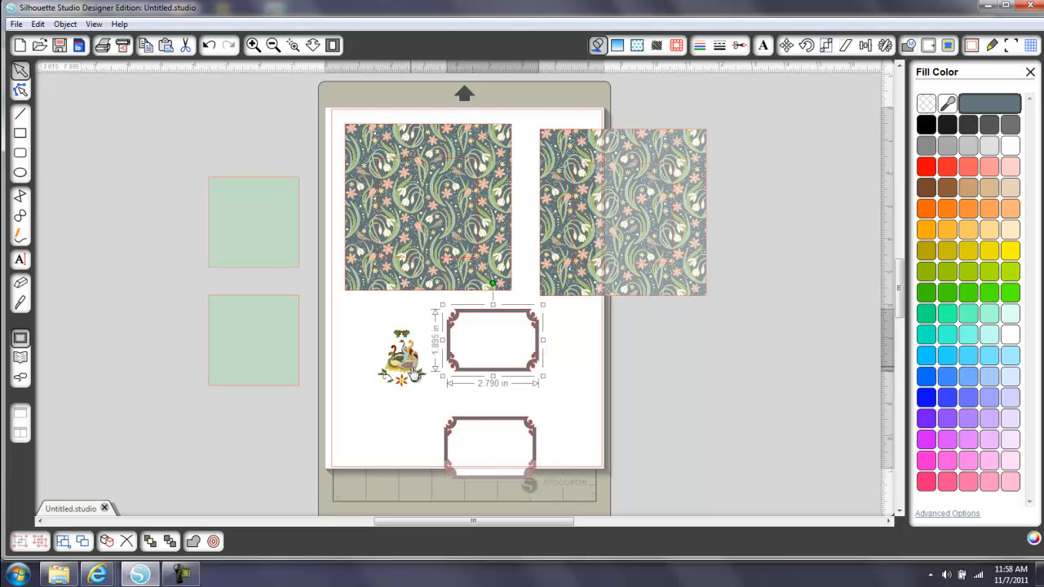
pyautogui.moveTo(405, 366); pyautogui.dragTo(495, 346)
pyautogui.click(293, 45)
pyautogui.moveTo(525, 390); pyautogui.dragTo(576, 413)
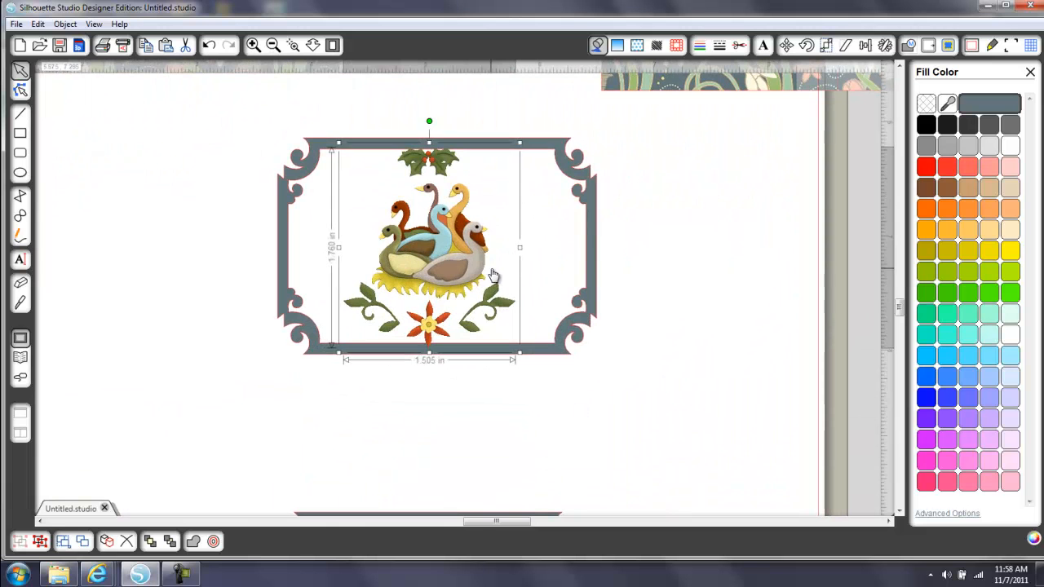
pyautogui.moveTo(478, 263); pyautogui.dragTo(490, 268)
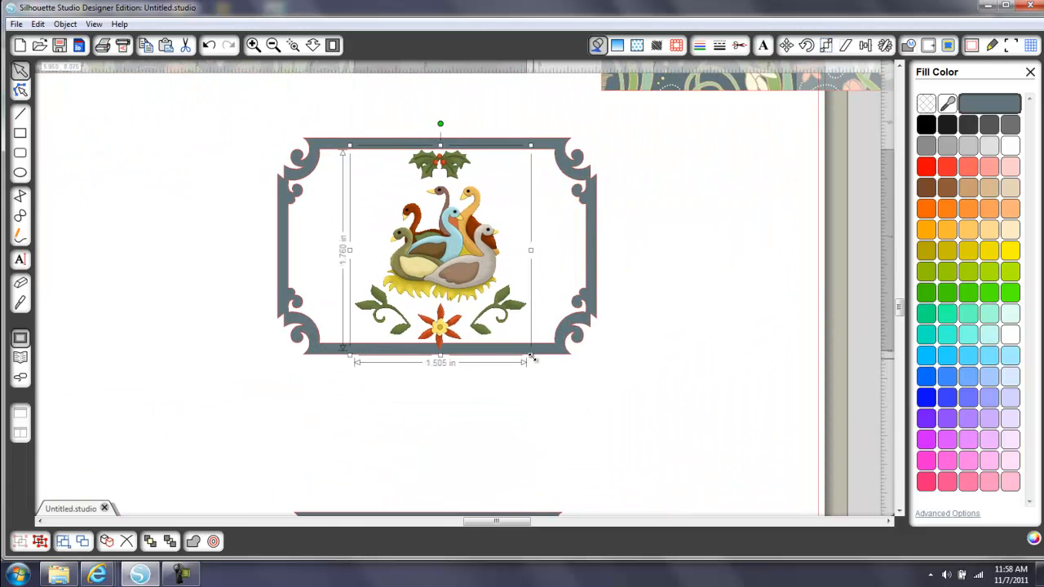
pyautogui.moveTo(523, 348); pyautogui.dragTo(512, 335)
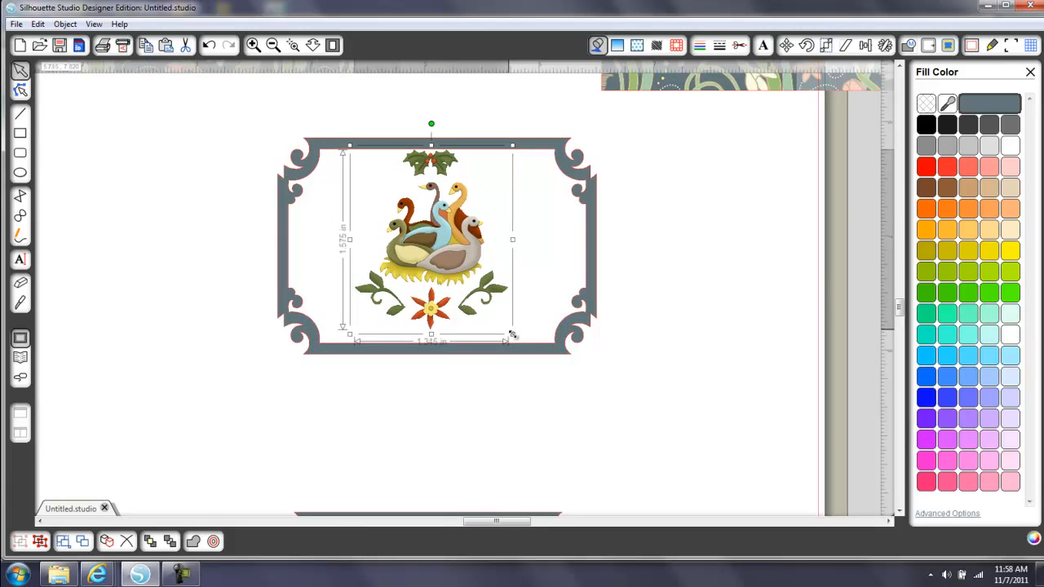
pyautogui.moveTo(461, 254); pyautogui.dragTo(463, 263)
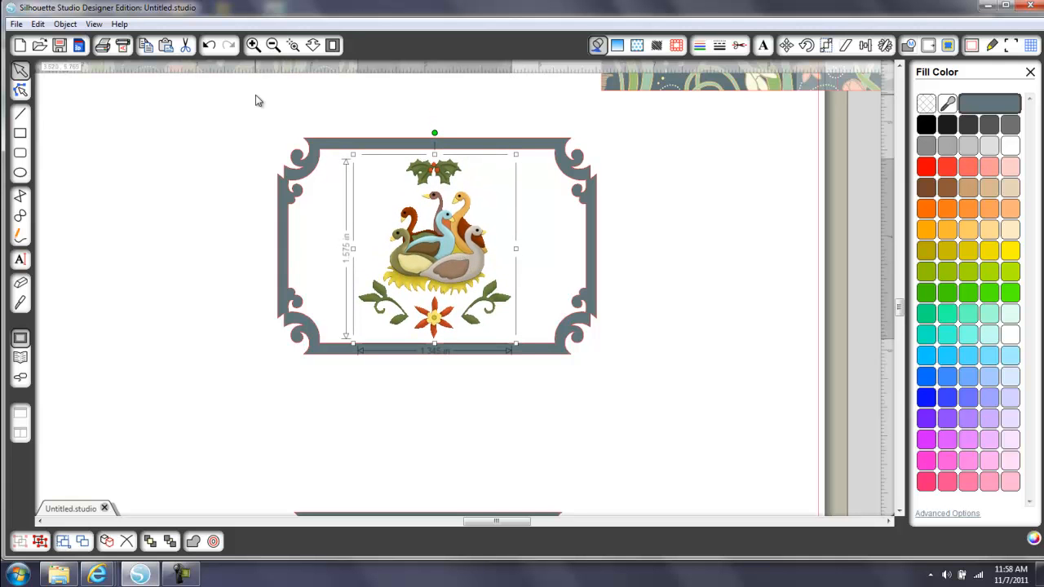
pyautogui.click(332, 45)
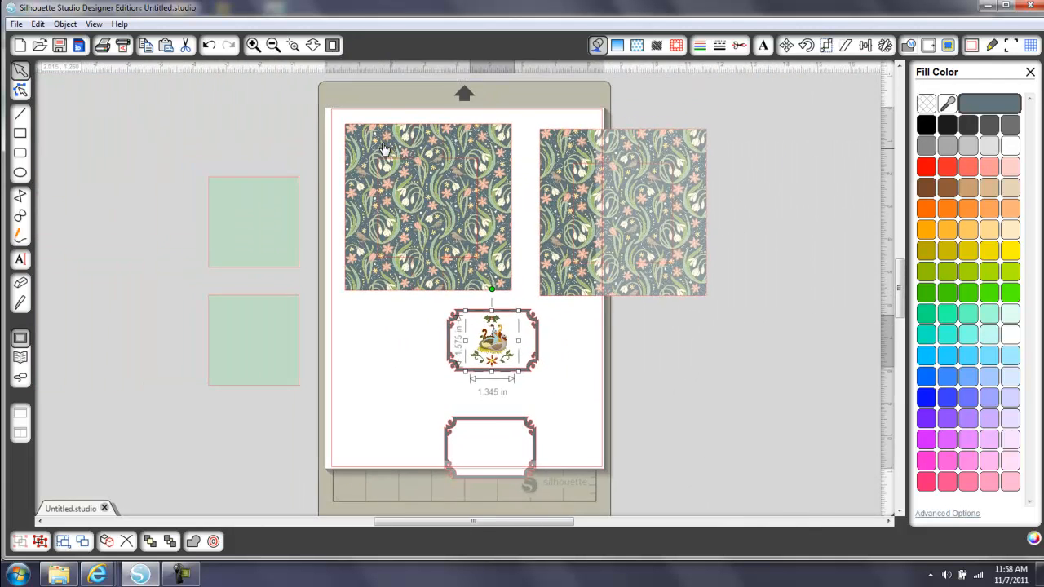
# Move the upper green square slightly down and outward, closer to the lower green square
pyautogui.moveTo(288, 181); pyautogui.dragTo(271, 201)
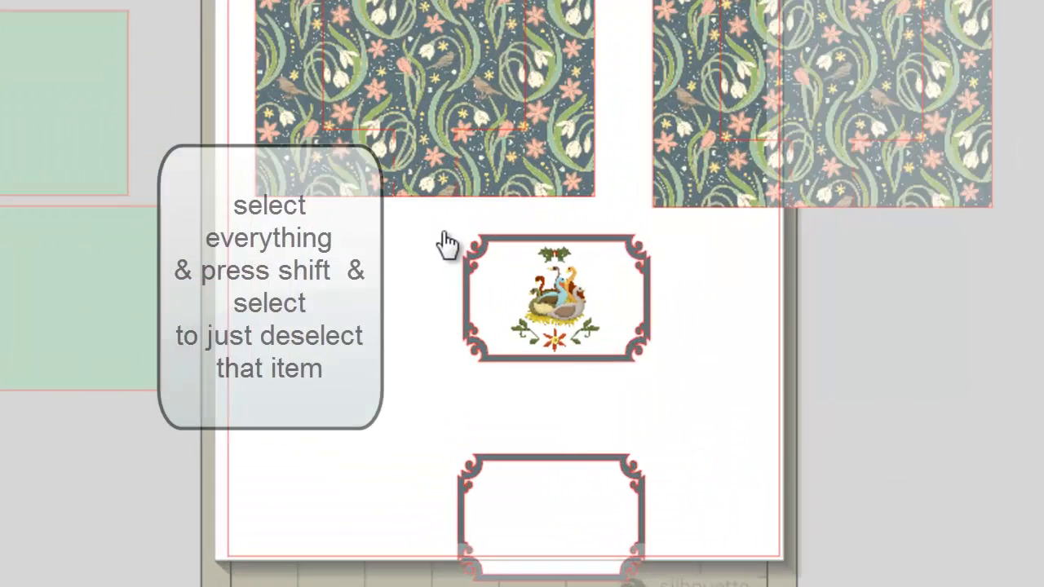
# Narrow the slate frame and its white panel to about 2.090 in wide around the geese, leaving the geese unscaled
pyautogui.moveTo(422, 300); pyautogui.dragTo(563, 391)
pyautogui.moveTo(807, 415); pyautogui.dragTo(808, 421)
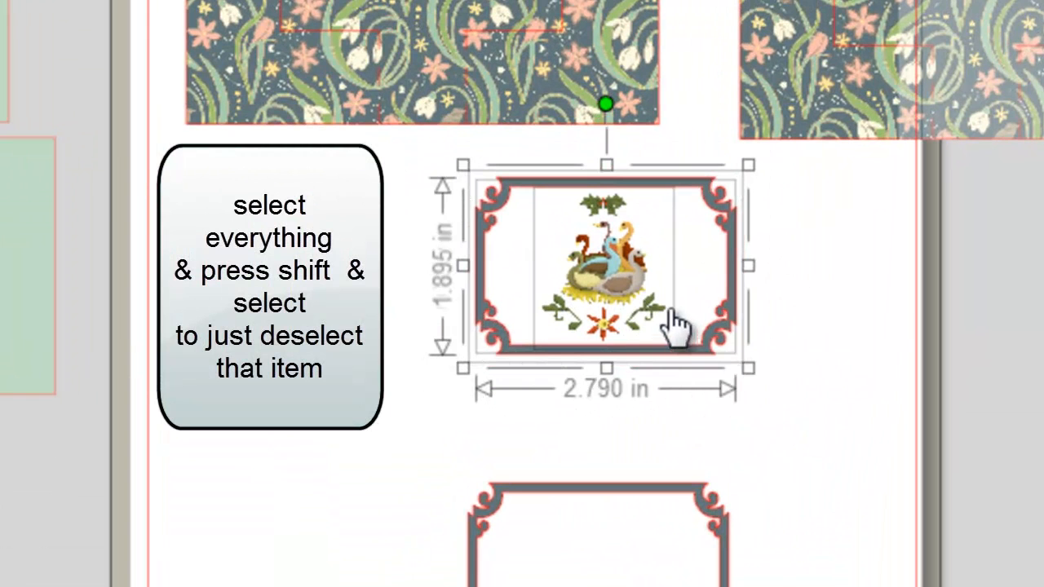
pyautogui.keyDown('shift'); pyautogui.click(625, 298); pyautogui.keyUp('shift')
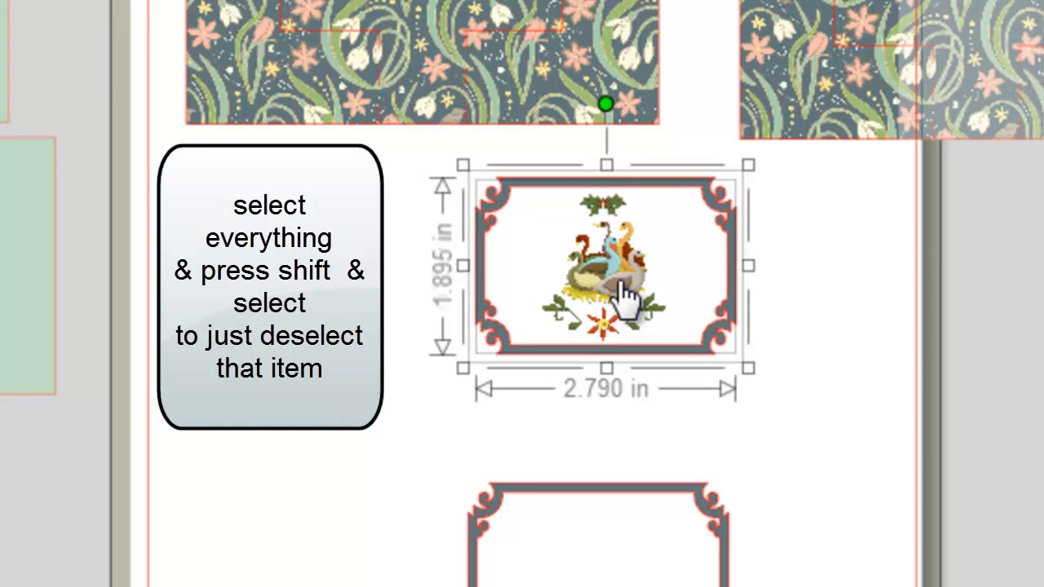
pyautogui.moveTo(749, 269); pyautogui.dragTo(712, 272)
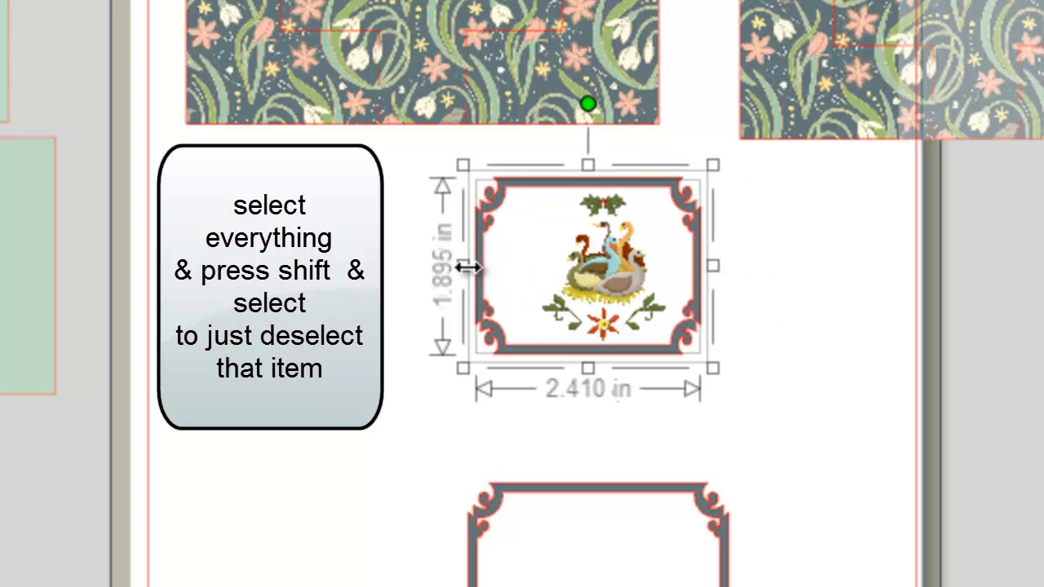
pyautogui.moveTo(460, 266); pyautogui.dragTo(494, 263)
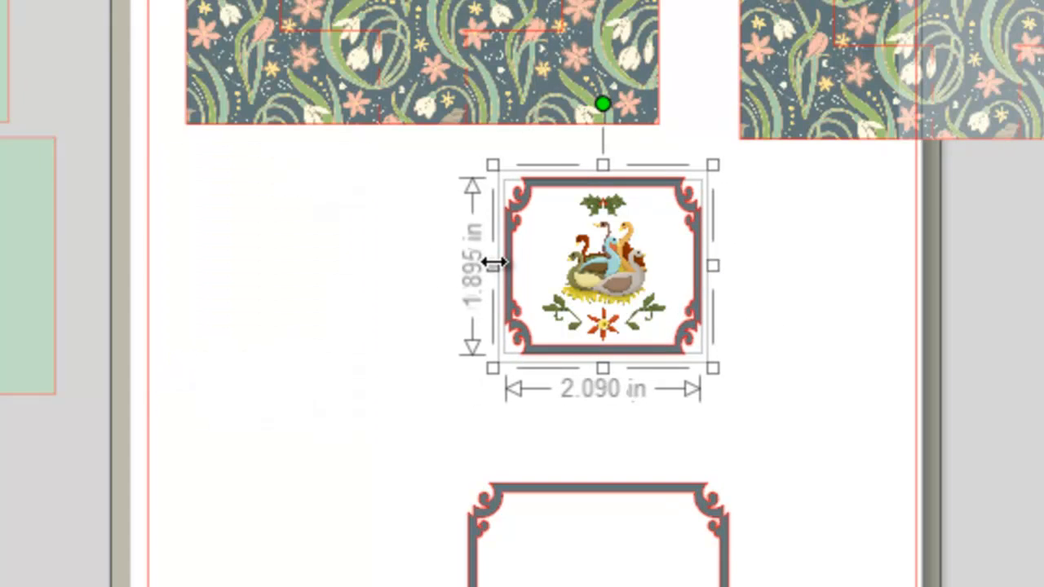
pyautogui.click(868, 326)
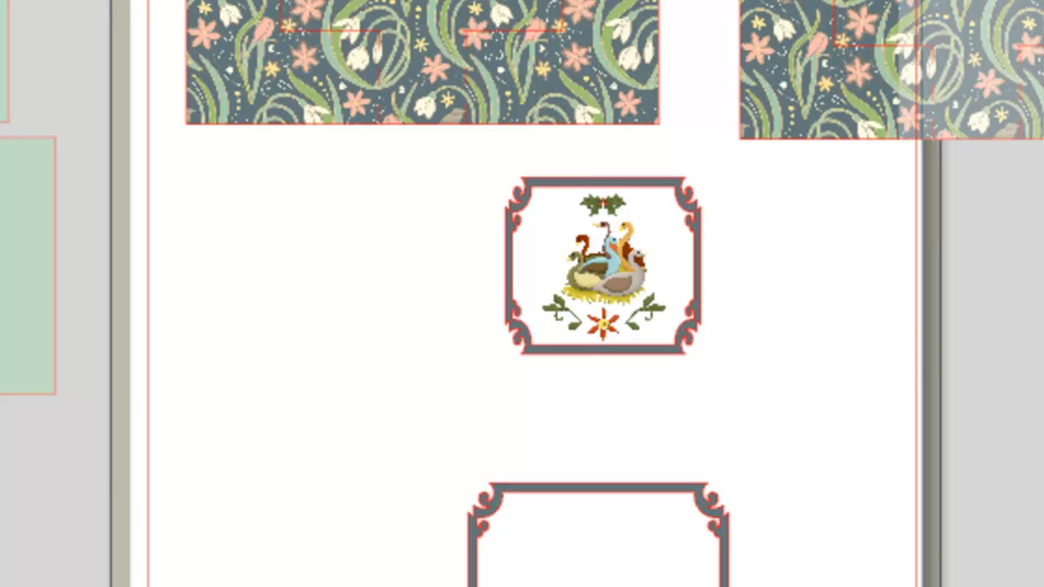
# Move the geese out of the frame, select the frame with its white panel, and put the geese back inside
pyautogui.moveTo(448, 163); pyautogui.dragTo(857, 488)
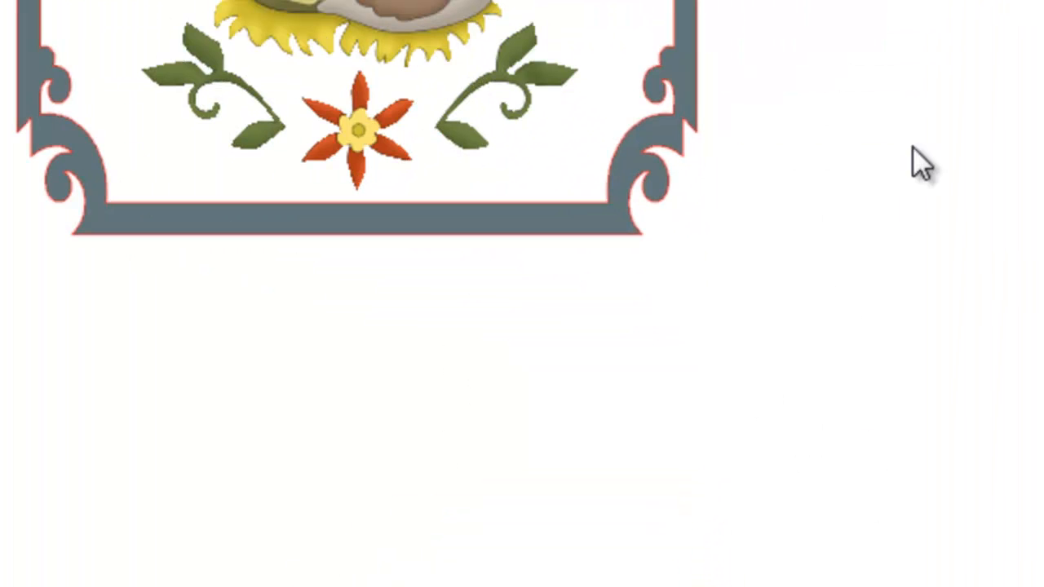
pyautogui.click(680, 3)
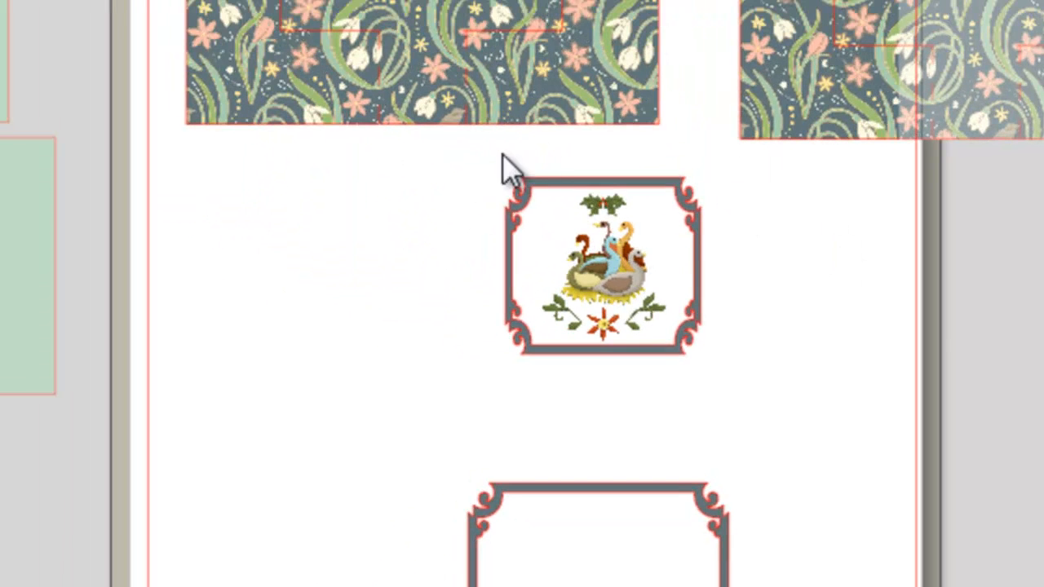
pyautogui.moveTo(611, 269); pyautogui.dragTo(381, 300)
pyautogui.moveTo(444, 139); pyautogui.dragTo(766, 434)
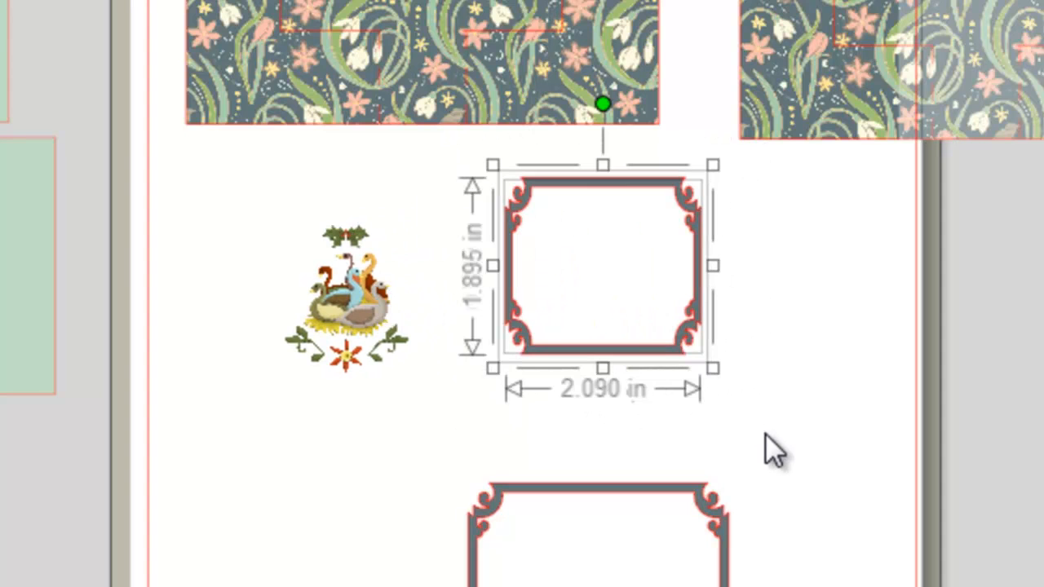
pyautogui.click(349, 245)
pyautogui.moveTo(350, 272); pyautogui.dragTo(602, 253)
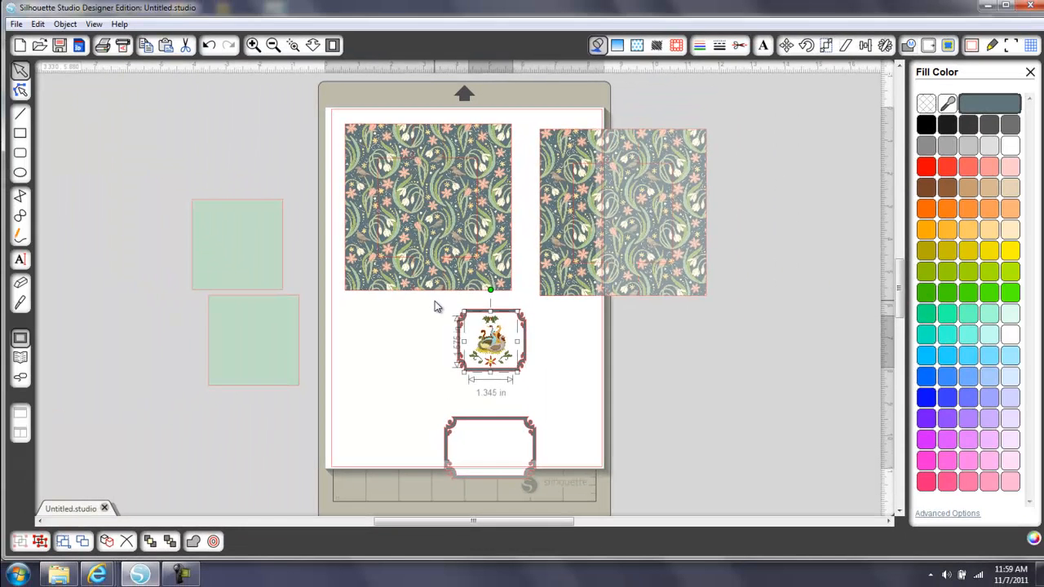
# Centralize and group the geese with their frame, and place them below the patterned square that lies fully on the page
pyautogui.moveTo(435, 306); pyautogui.dragTo(554, 407)
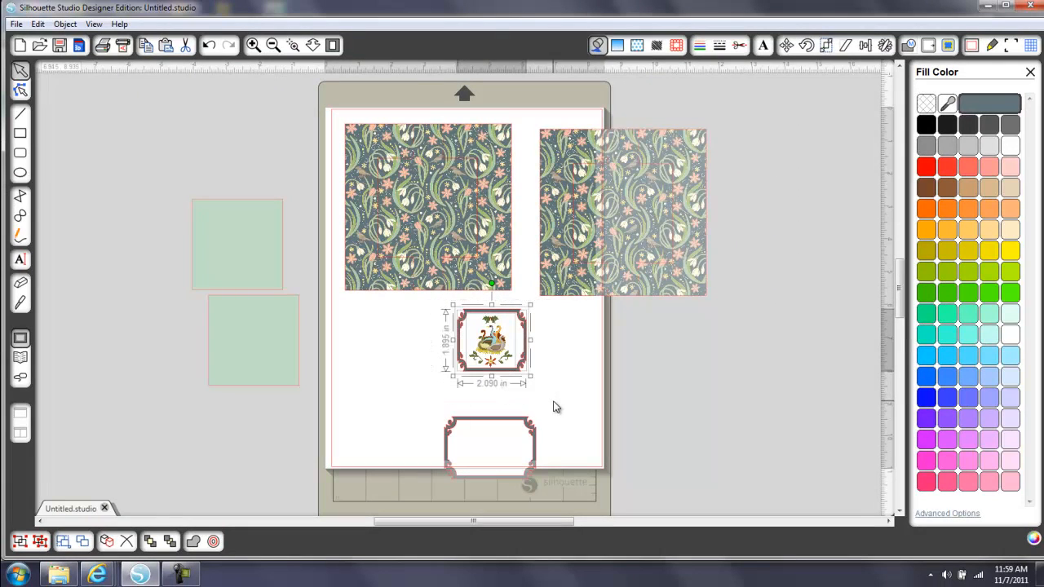
pyautogui.click(866, 46)
pyautogui.click(959, 106)
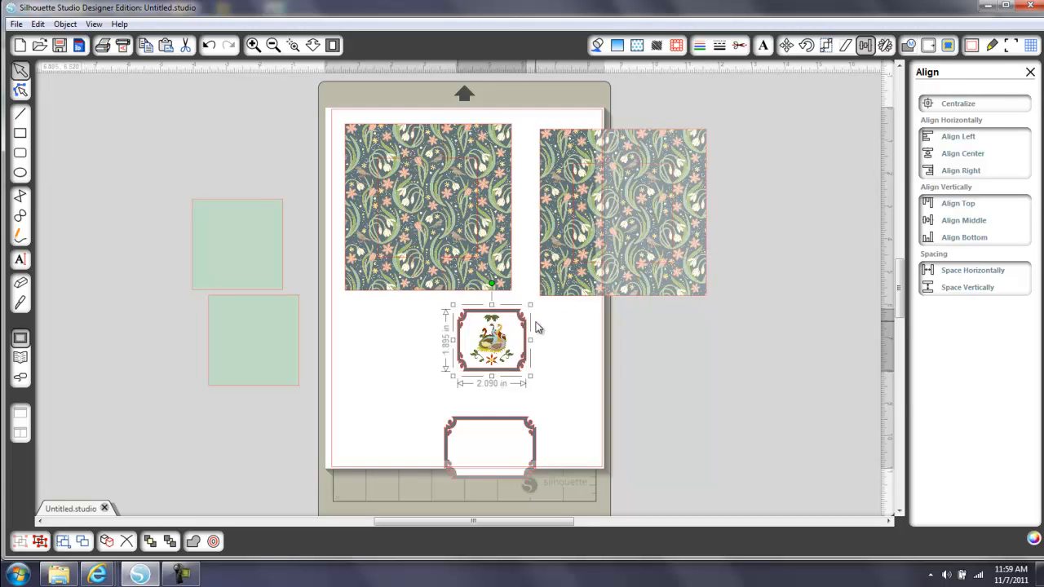
pyautogui.moveTo(529, 324); pyautogui.dragTo(425, 325)
# Move the empty ornate frame up beside the geese frame and shrink it proportionally
pyautogui.moveTo(509, 421); pyautogui.dragTo(515, 373)
pyautogui.hotkey('ctrl', 'z')
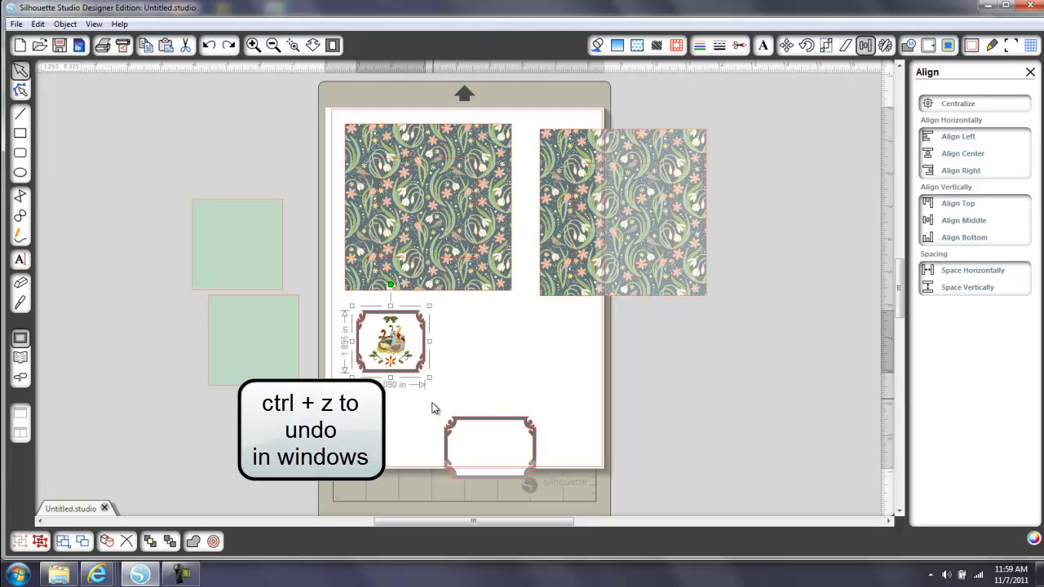
pyautogui.click(535, 464)
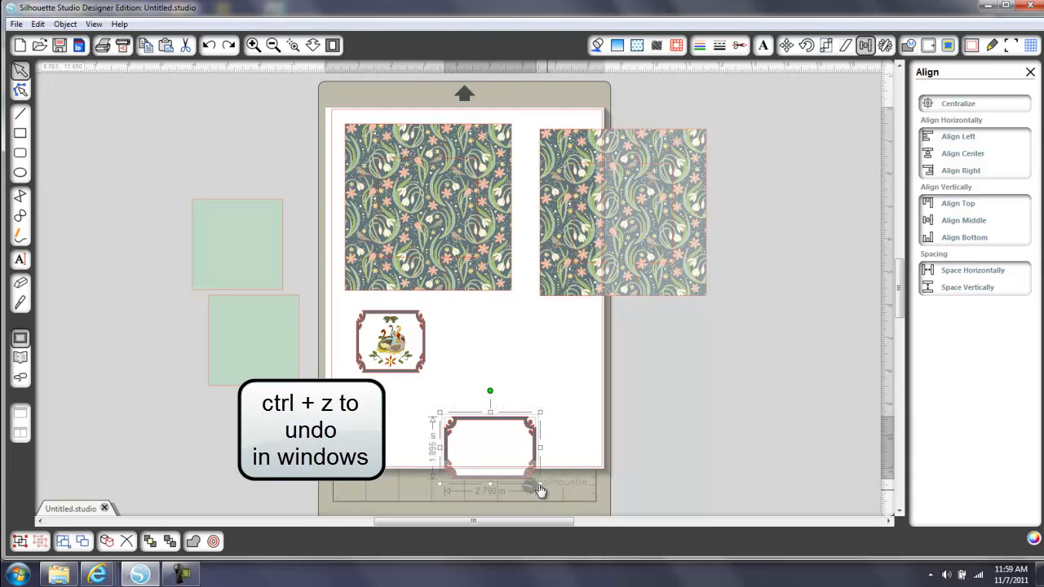
pyautogui.moveTo(505, 447); pyautogui.dragTo(521, 340)
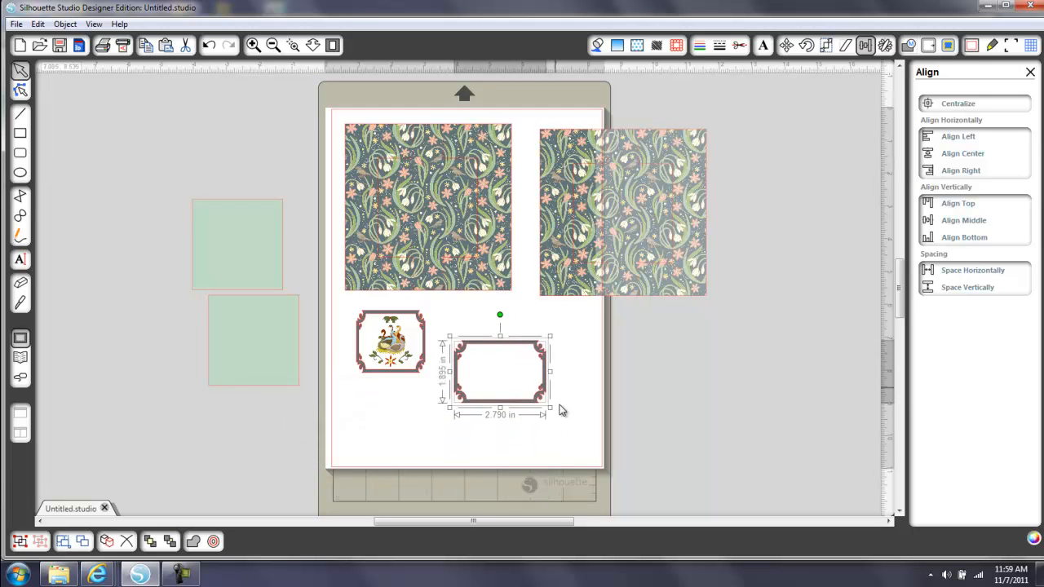
pyautogui.moveTo(551, 410); pyautogui.dragTo(535, 401)
pyautogui.click(517, 454)
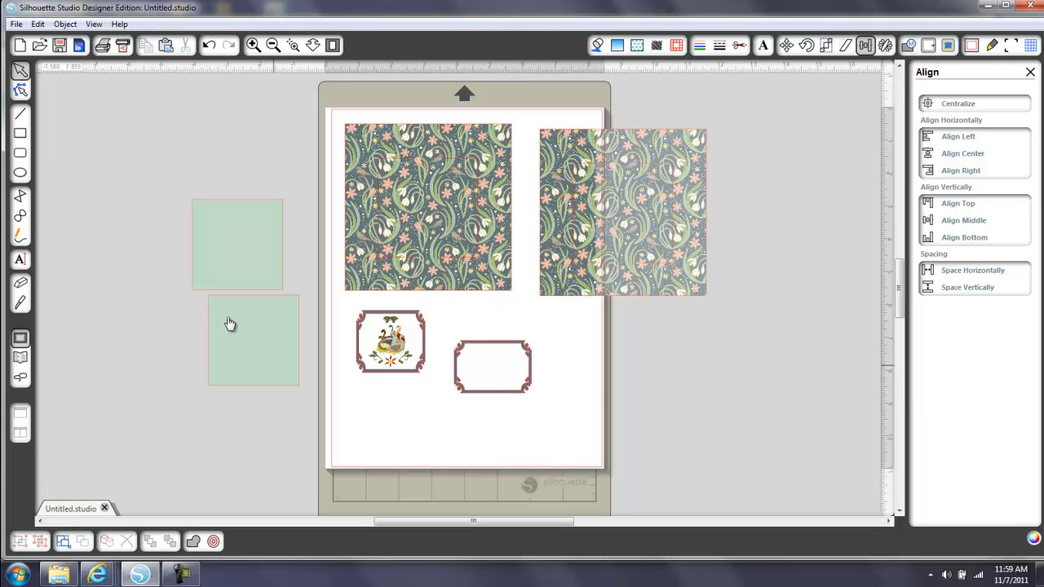
# Add the text "joy" in the Sprint SF font at 72 pt and place it beside the page
pyautogui.click(20, 261)
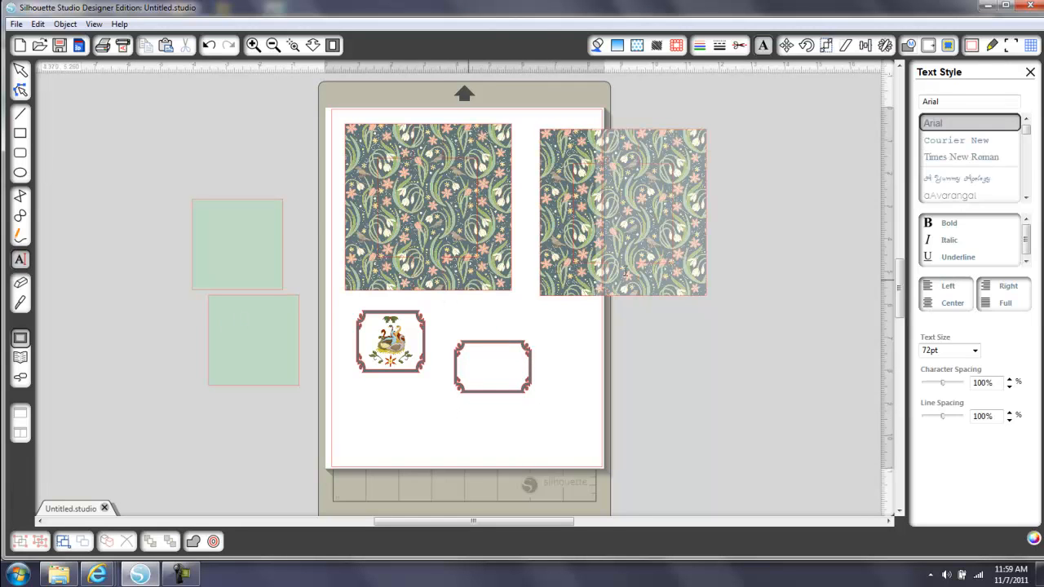
pyautogui.moveTo(1026, 129); pyautogui.dragTo(1026, 175)
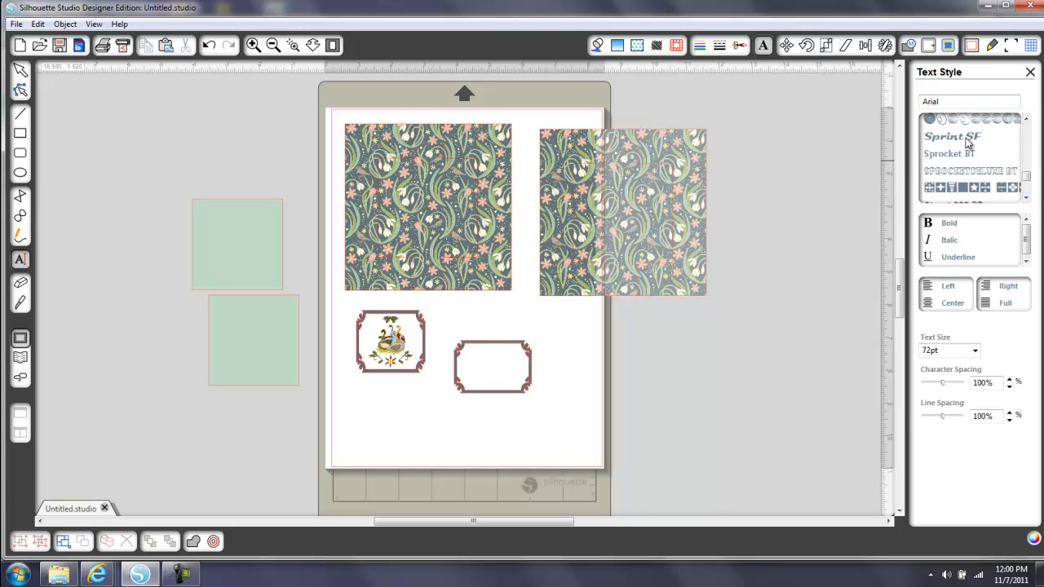
pyautogui.click(967, 137)
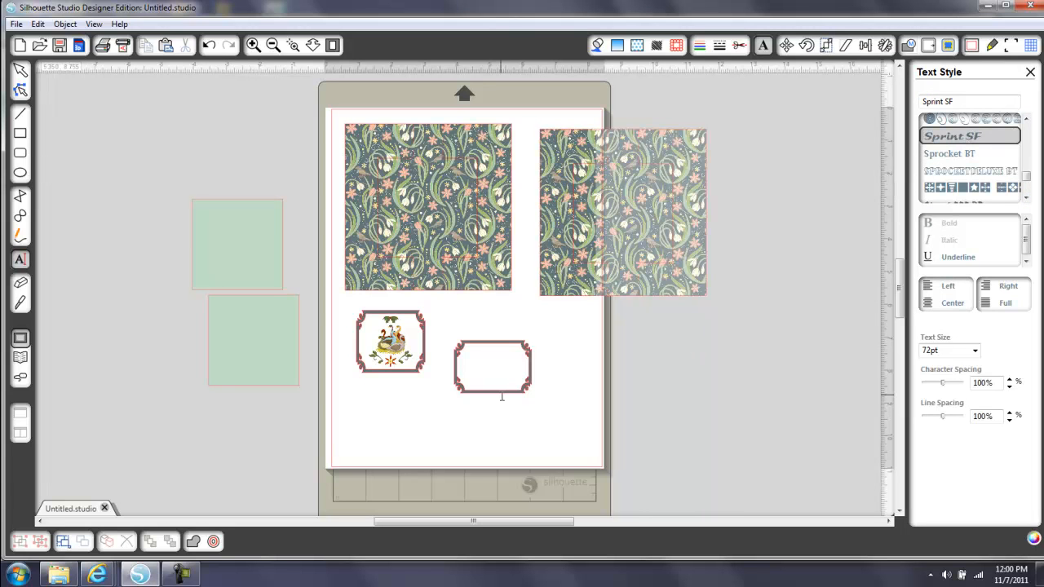
pyautogui.click(482, 366)
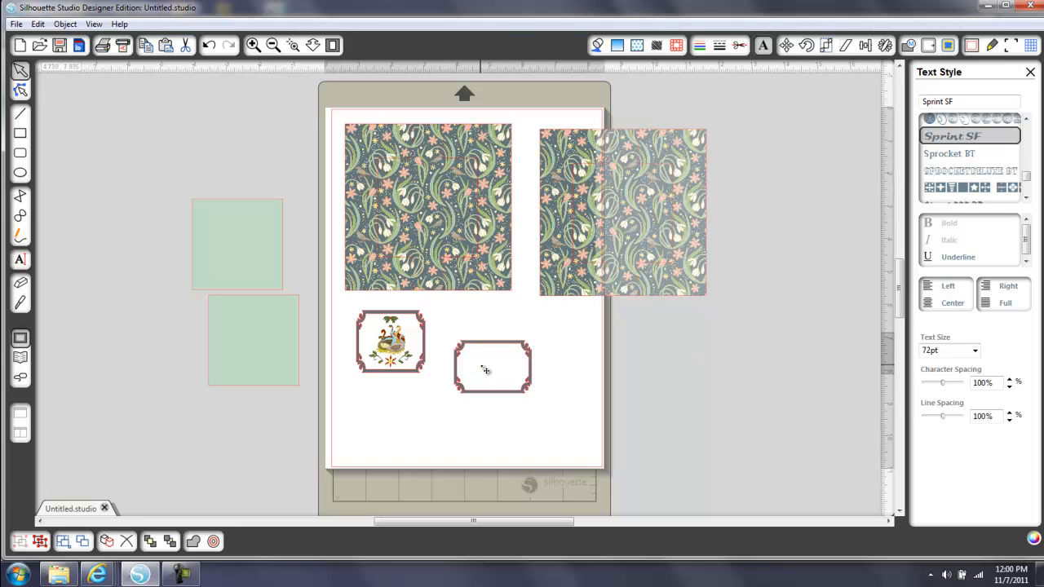
pyautogui.write('Jo')
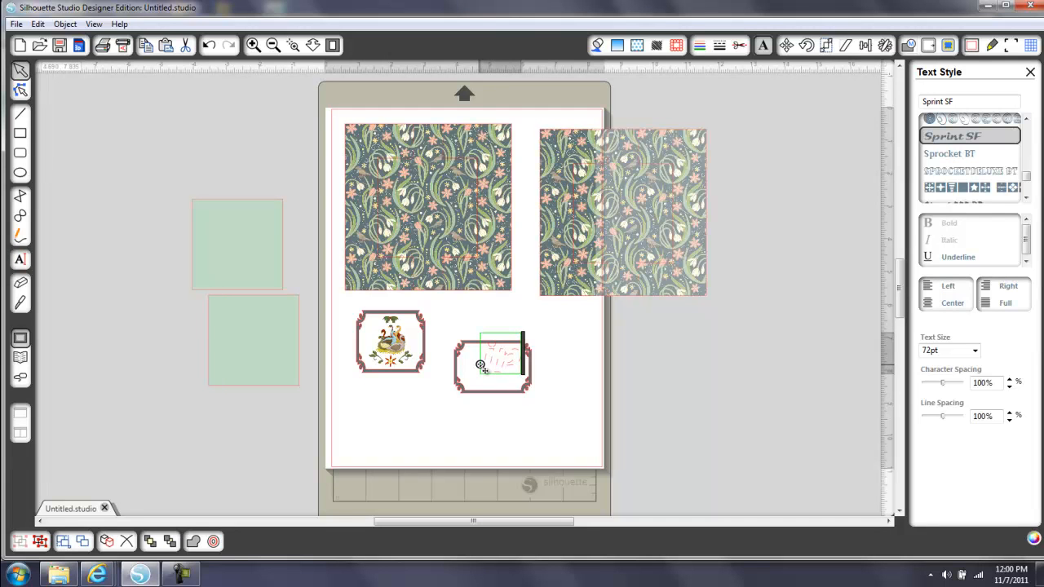
pyautogui.press('BackSpace')
pyautogui.write('oy')
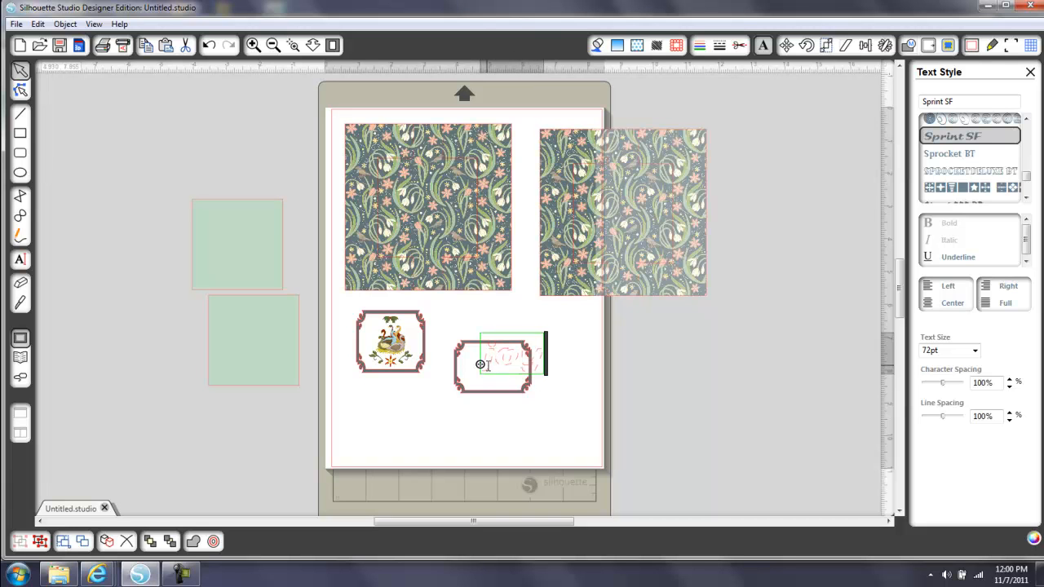
pyautogui.moveTo(482, 365); pyautogui.dragTo(601, 408)
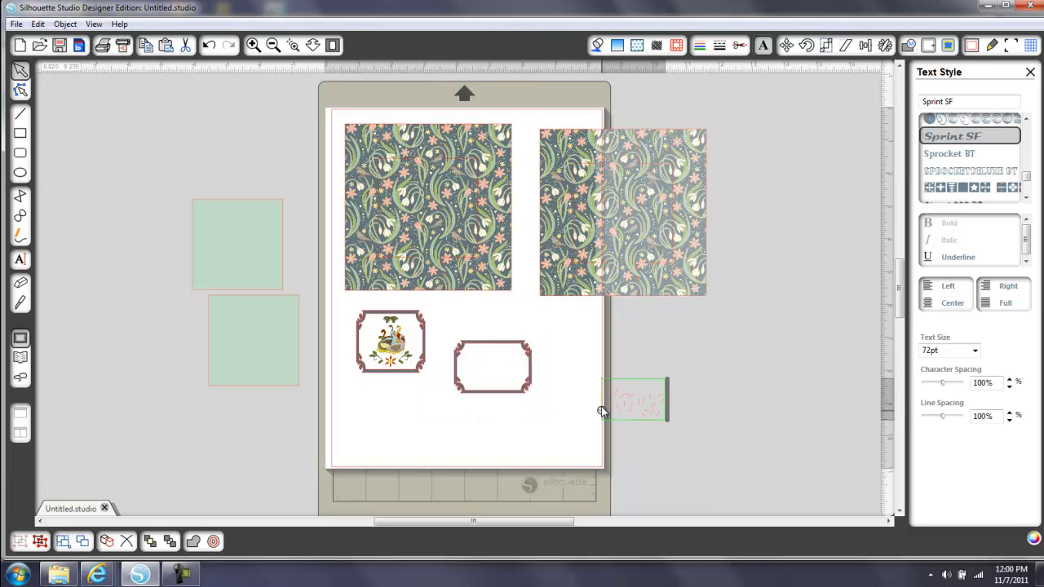
# Change the outline of the "joy" text to a solid line style
pyautogui.click(719, 46)
pyautogui.click(969, 118)
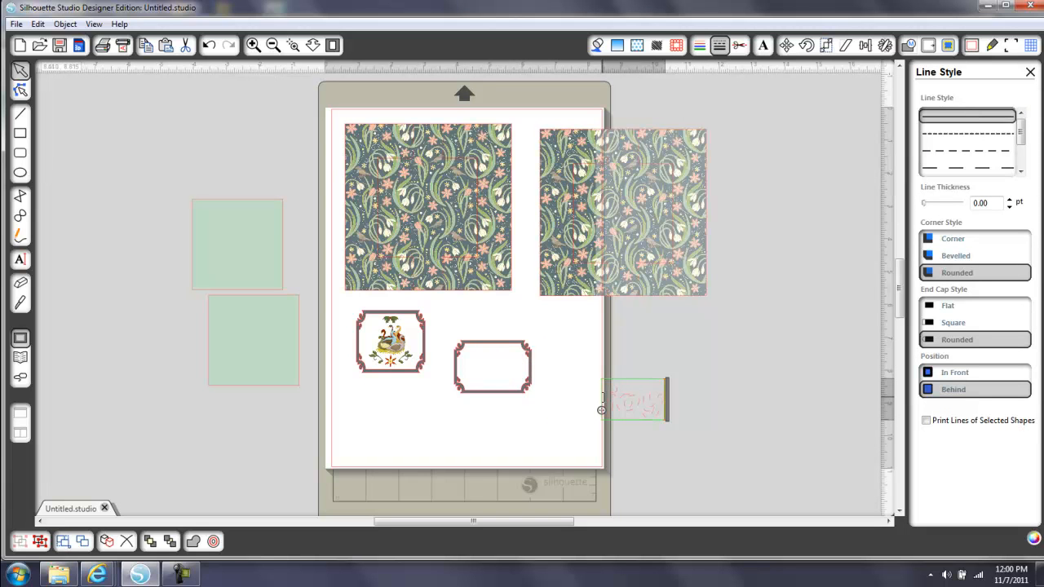
pyautogui.moveTo(603, 401); pyautogui.dragTo(659, 397)
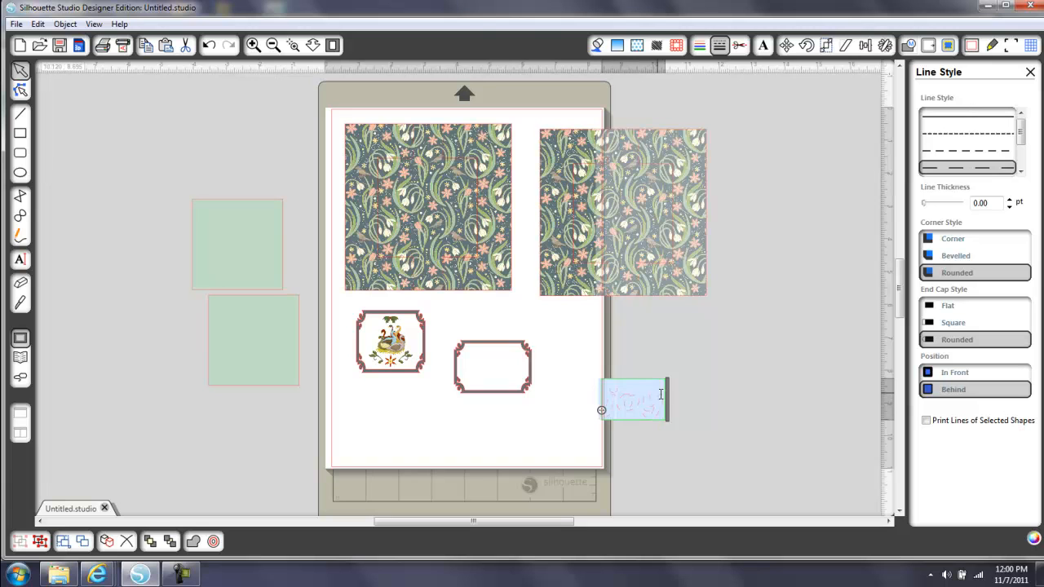
pyautogui.click(956, 119)
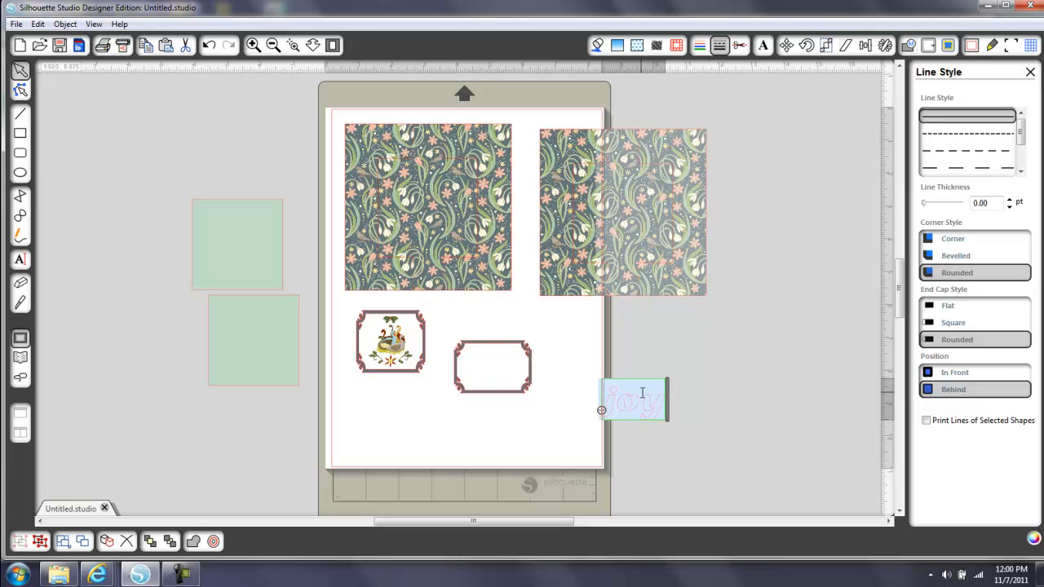
pyautogui.click(613, 401)
pyautogui.click(676, 368)
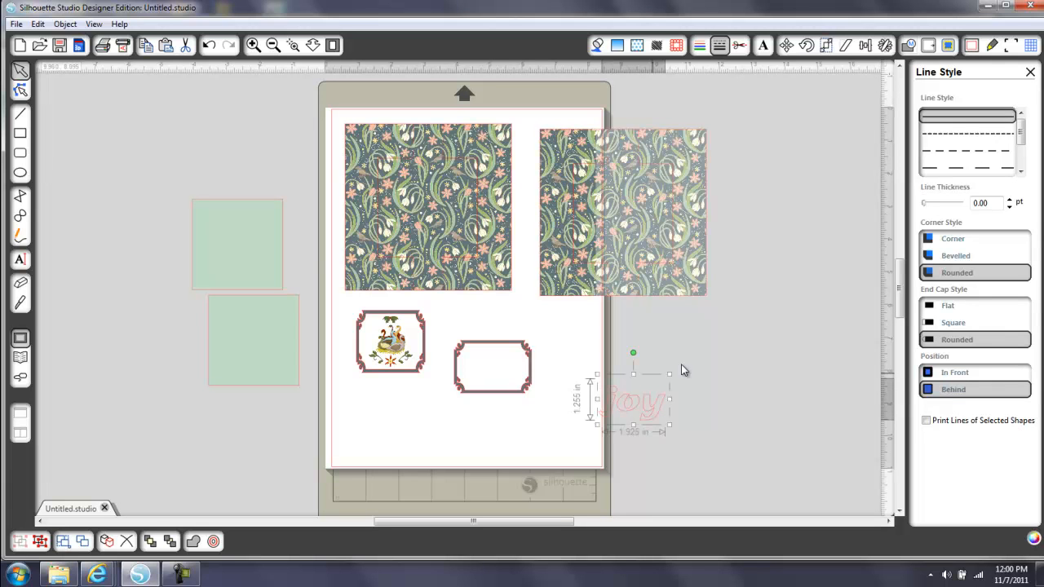
pyautogui.click(681, 364)
# Move the "joy" text onto the page below the empty frame
pyautogui.moveTo(645, 403); pyautogui.dragTo(548, 430)
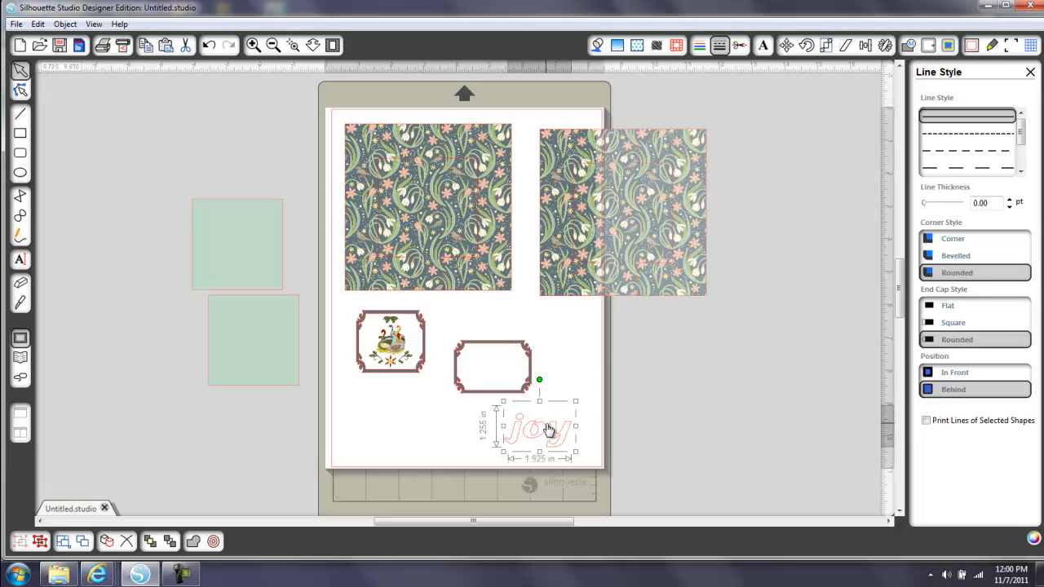
pyautogui.doubleClick(549, 430)
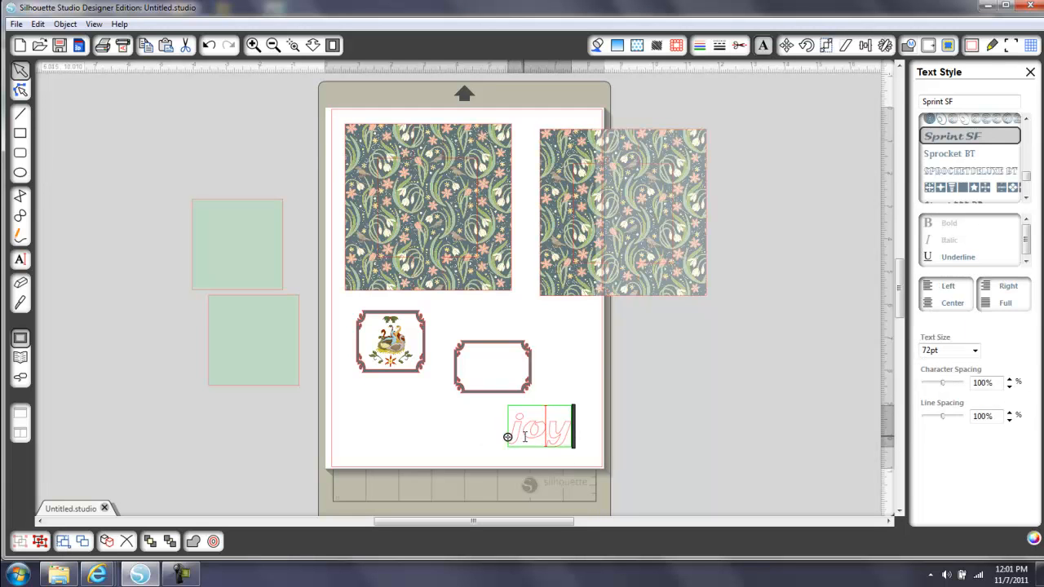
pyautogui.click(585, 377)
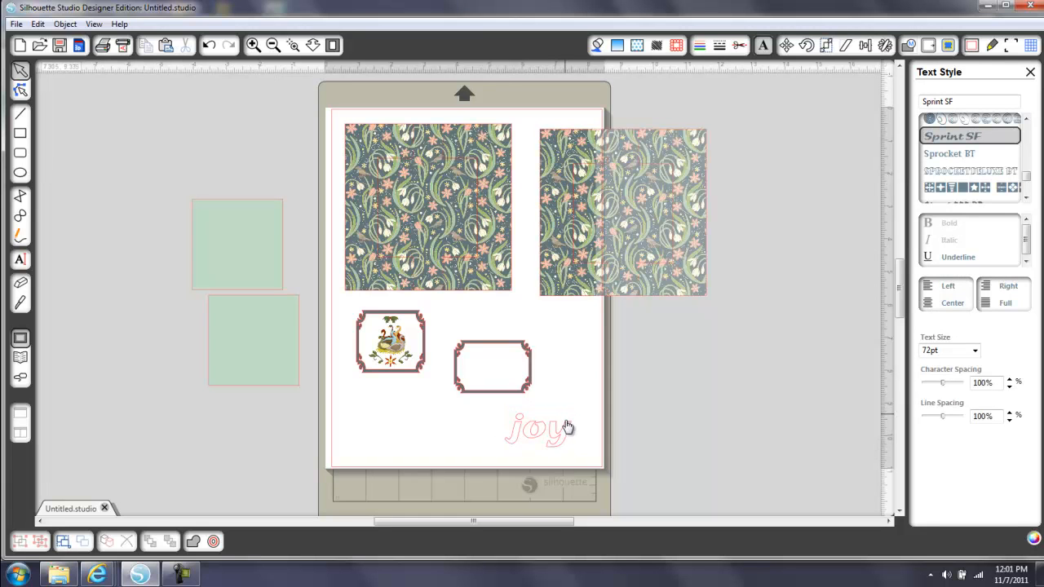
# Fill the "joy" text with the peach color sampled from the flowers in the partly off-page patterned square
pyautogui.click(565, 437)
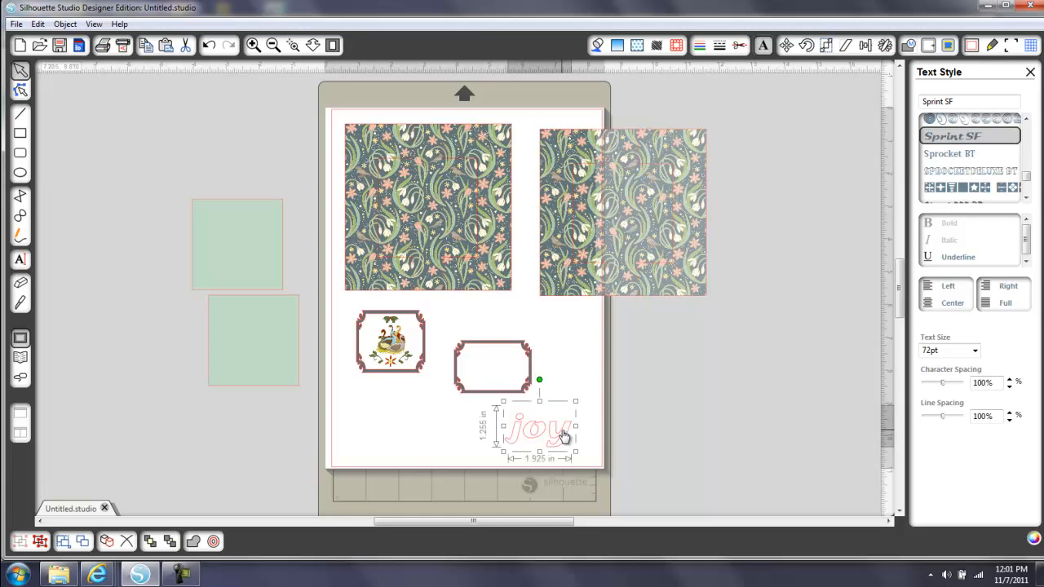
pyautogui.click(598, 47)
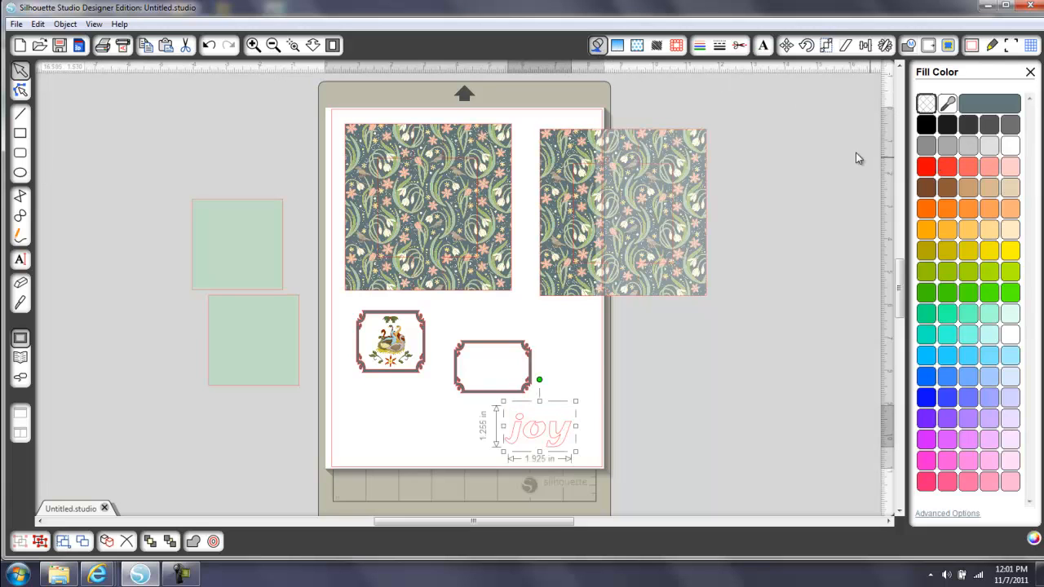
pyautogui.click(949, 103)
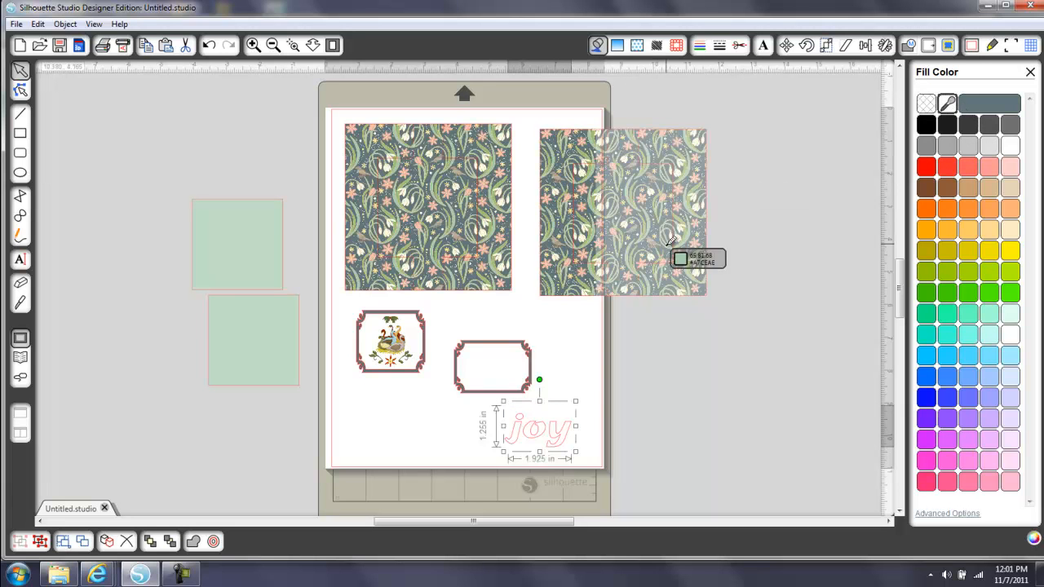
pyautogui.click(603, 239)
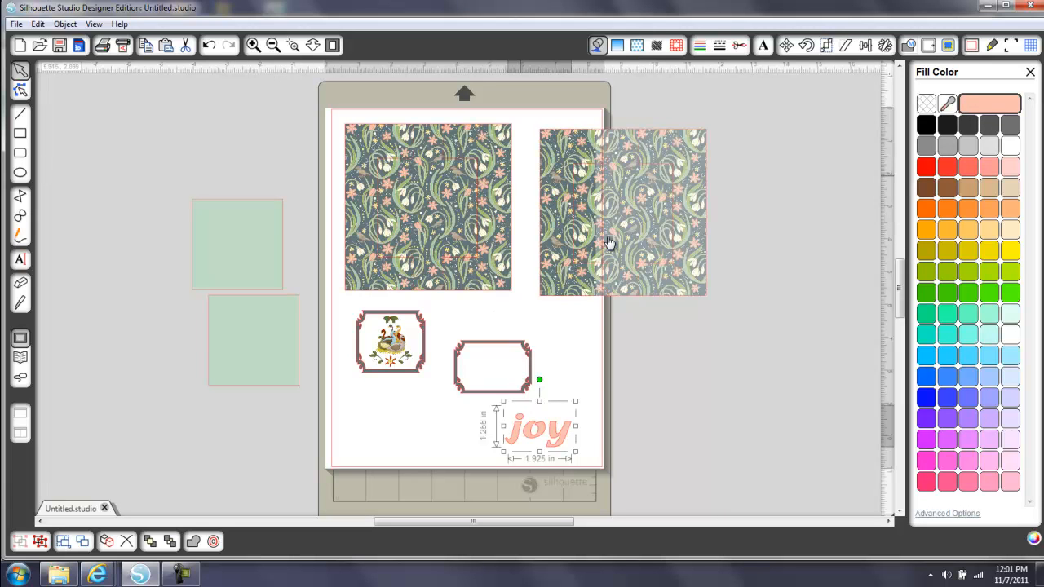
pyautogui.click(568, 379)
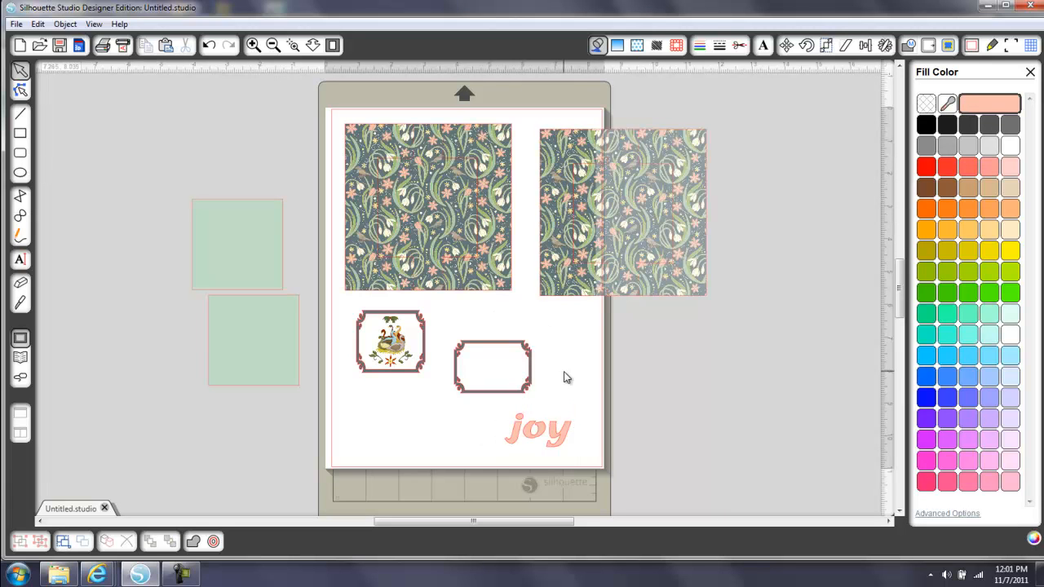
pyautogui.click(562, 445)
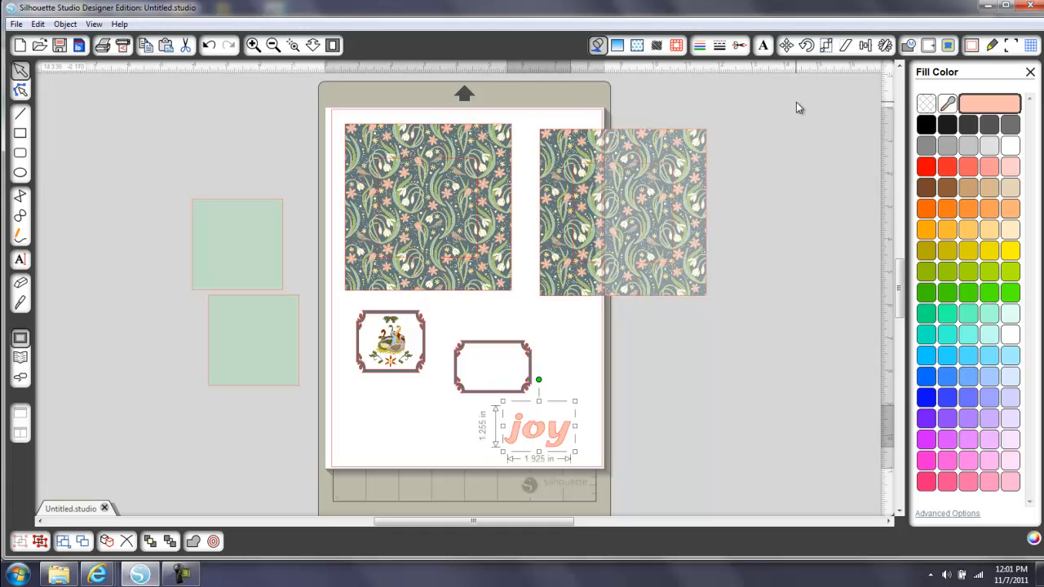
# Reduce the character spacing of the "joy" text to 85%
pyautogui.doubleClick(540, 436)
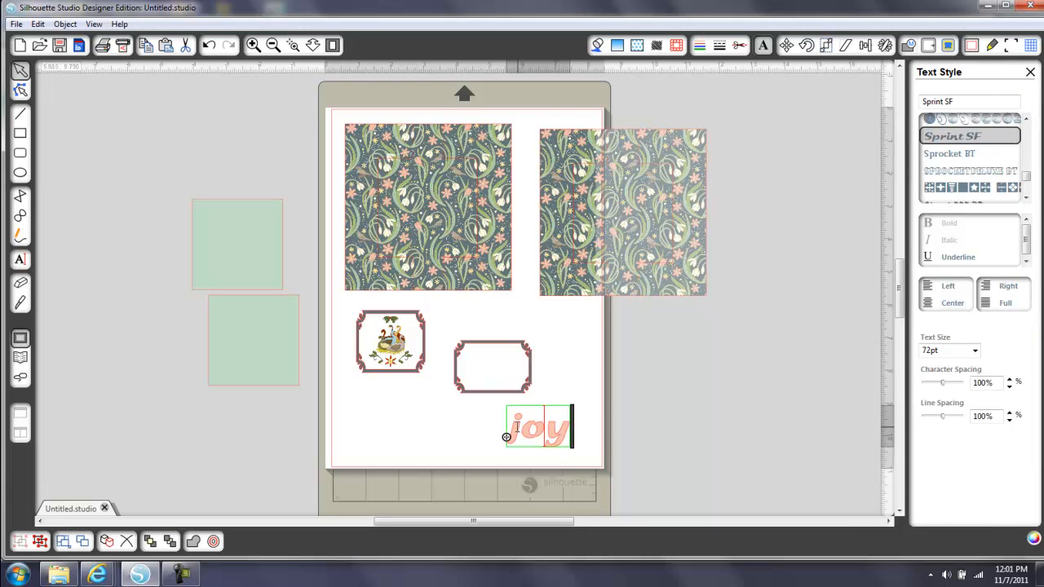
pyautogui.moveTo(513, 425); pyautogui.dragTo(571, 431)
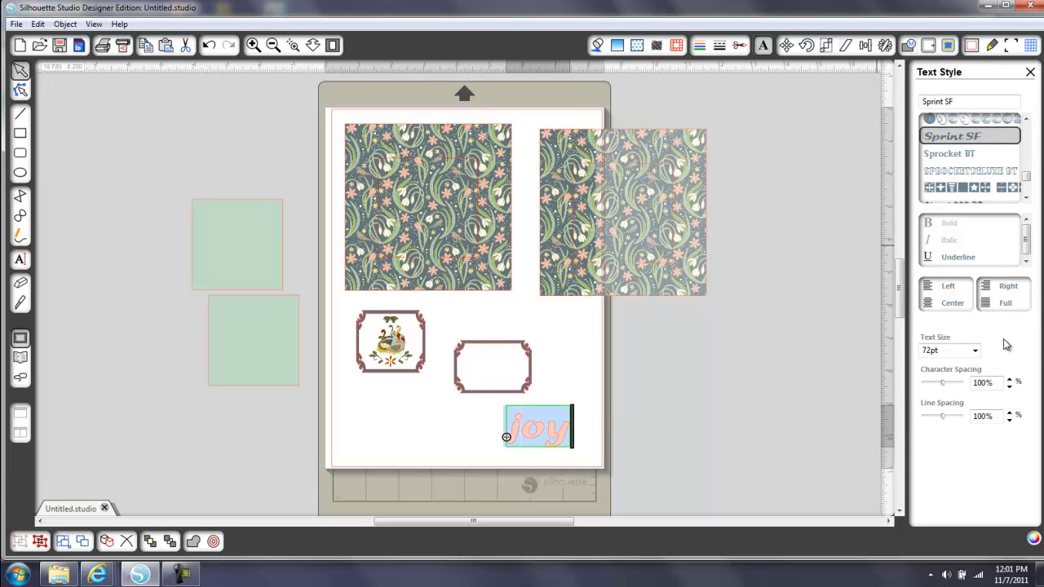
pyautogui.click(1010, 387)
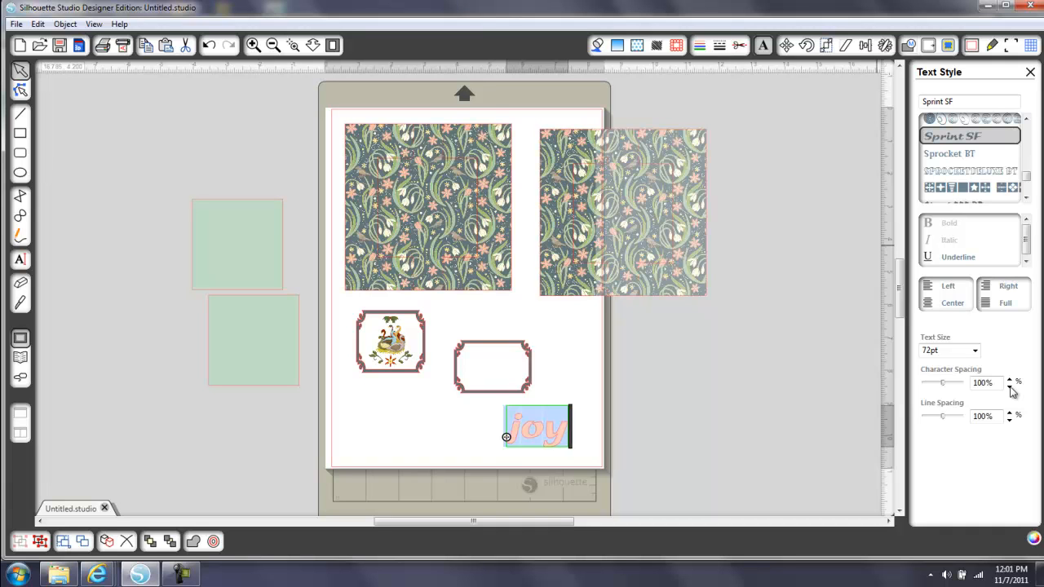
pyautogui.click(1010, 388)
pyautogui.click(1010, 388)
pyautogui.click(1010, 388)
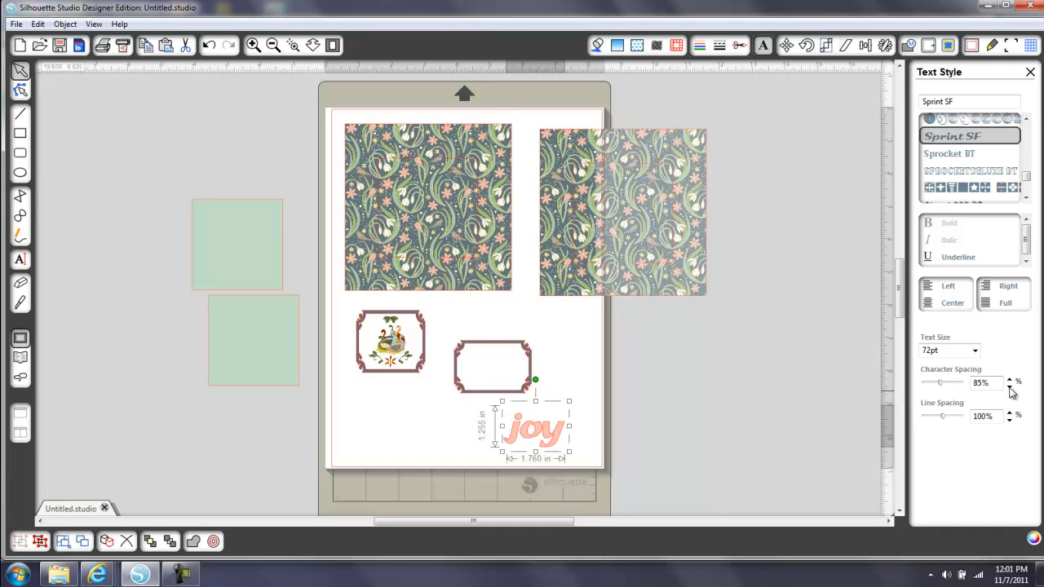
pyautogui.click(614, 372)
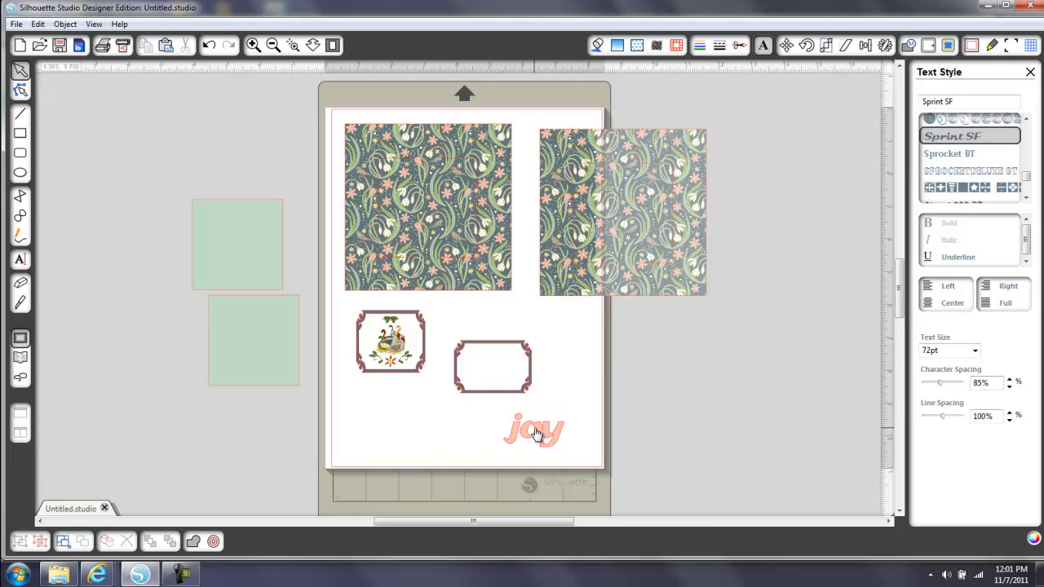
# Set the "joy" text to No Cut and move it inside the empty ornate frame
pyautogui.moveTo(518, 432); pyautogui.dragTo(499, 430)
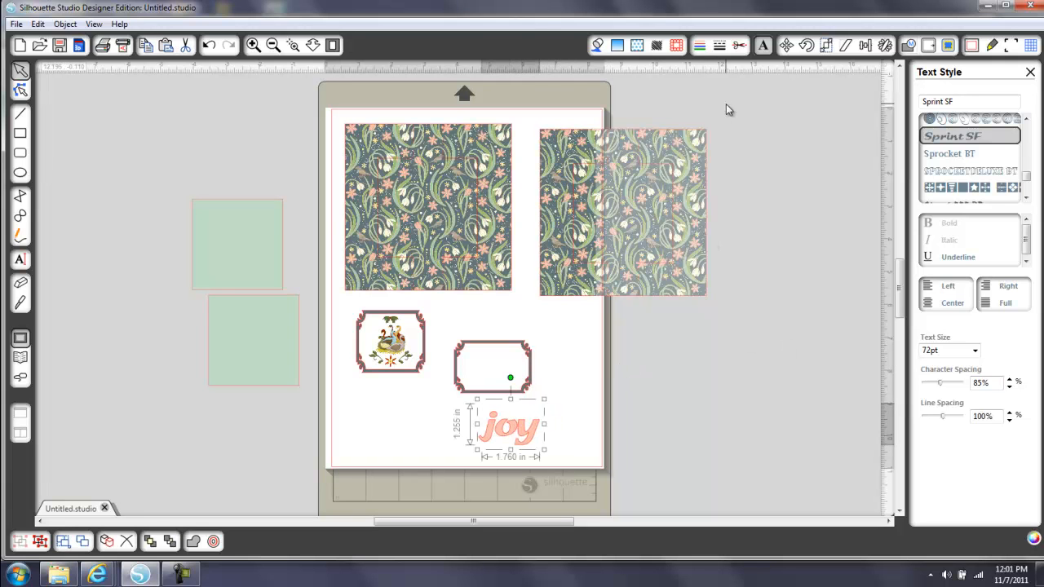
pyautogui.click(739, 46)
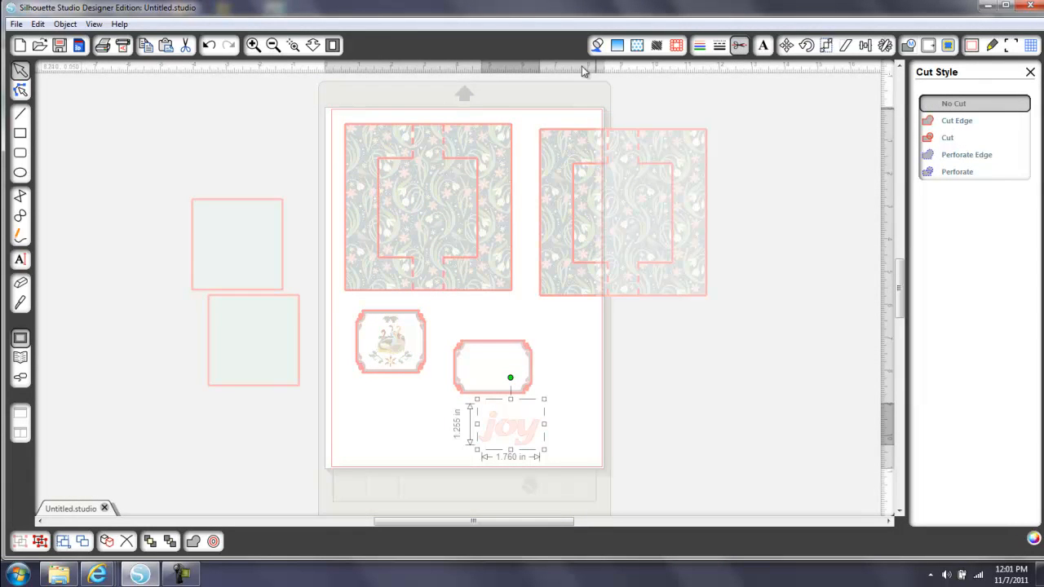
pyautogui.click(598, 45)
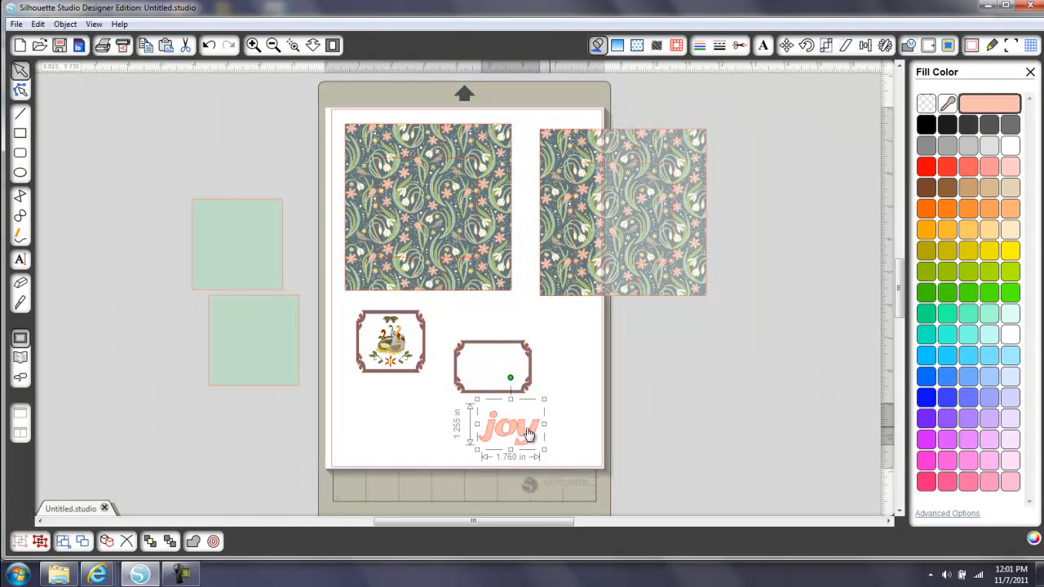
pyautogui.moveTo(525, 430); pyautogui.dragTo(509, 373)
pyautogui.click(548, 422)
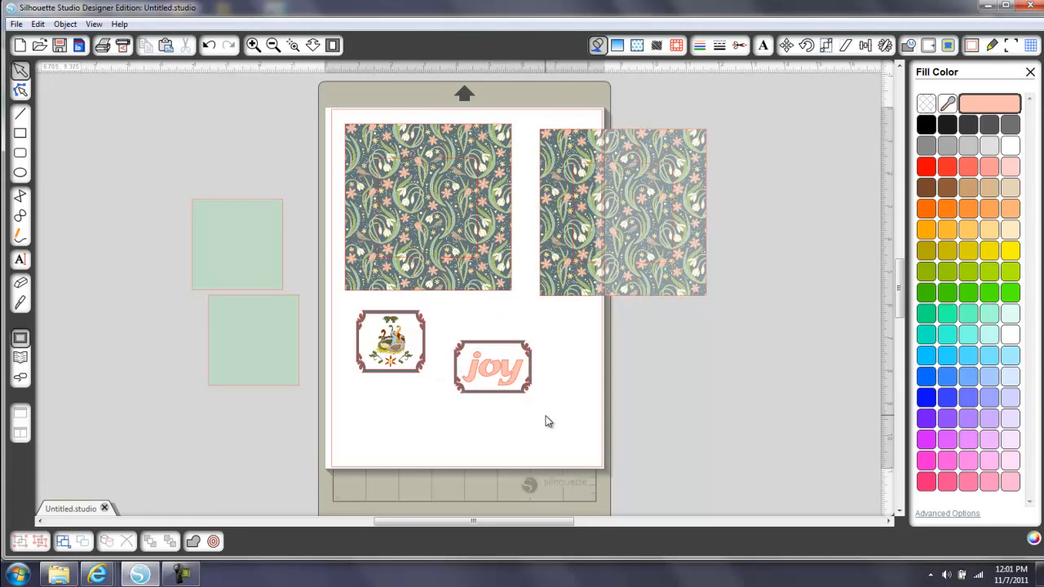
# Center the "joy" text in its frame, group the two, and move the label below the framed geese motif
pyautogui.moveTo(438, 326); pyautogui.dragTo(559, 431)
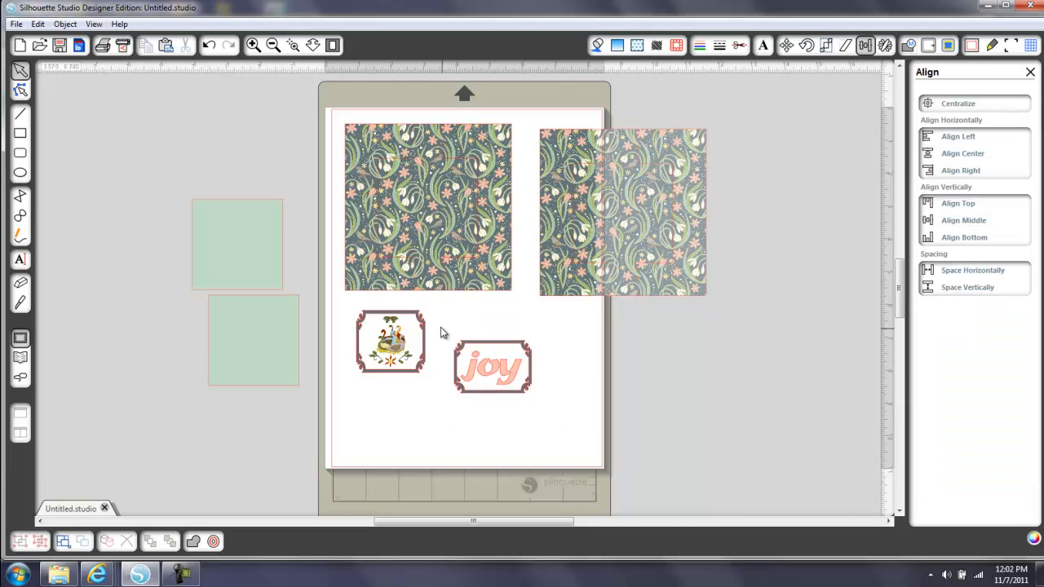
pyautogui.moveTo(440, 327); pyautogui.dragTo(569, 434)
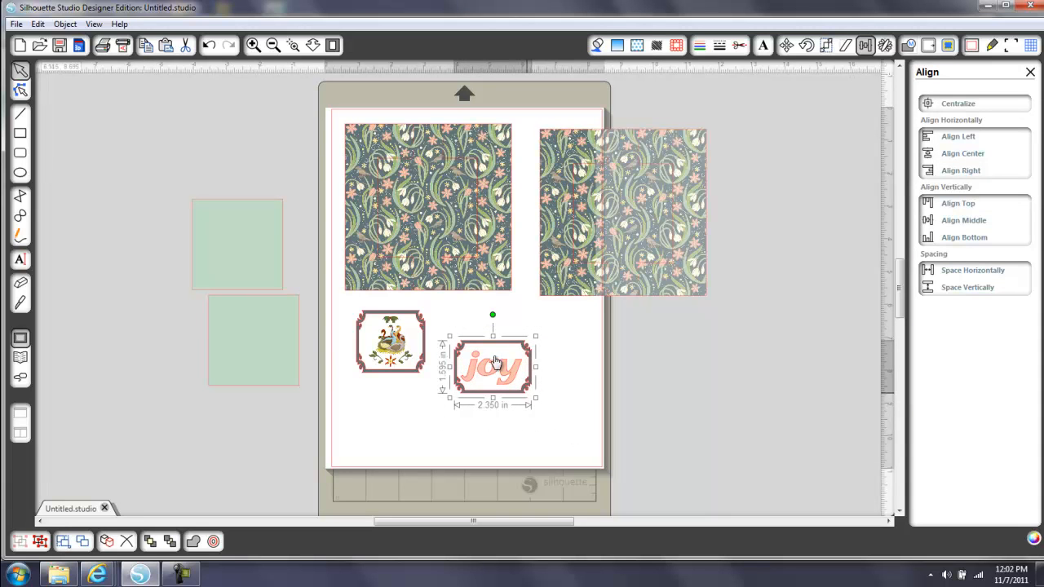
pyautogui.moveTo(510, 349); pyautogui.dragTo(400, 406)
pyautogui.click(411, 325)
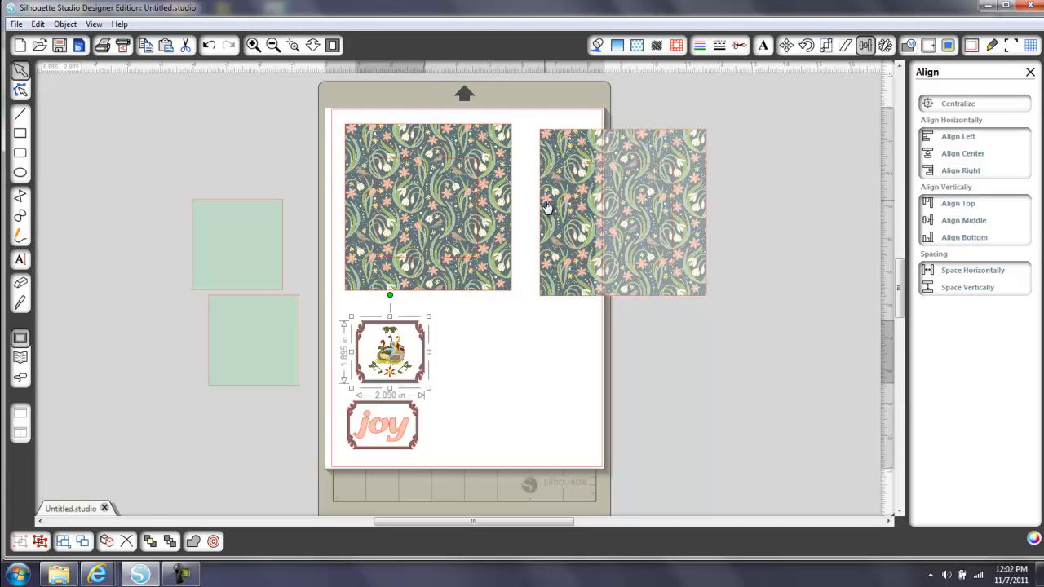
# Show the registration marks, then move one patterned square off the page and the other inside the marked cut area
pyautogui.click(1010, 45)
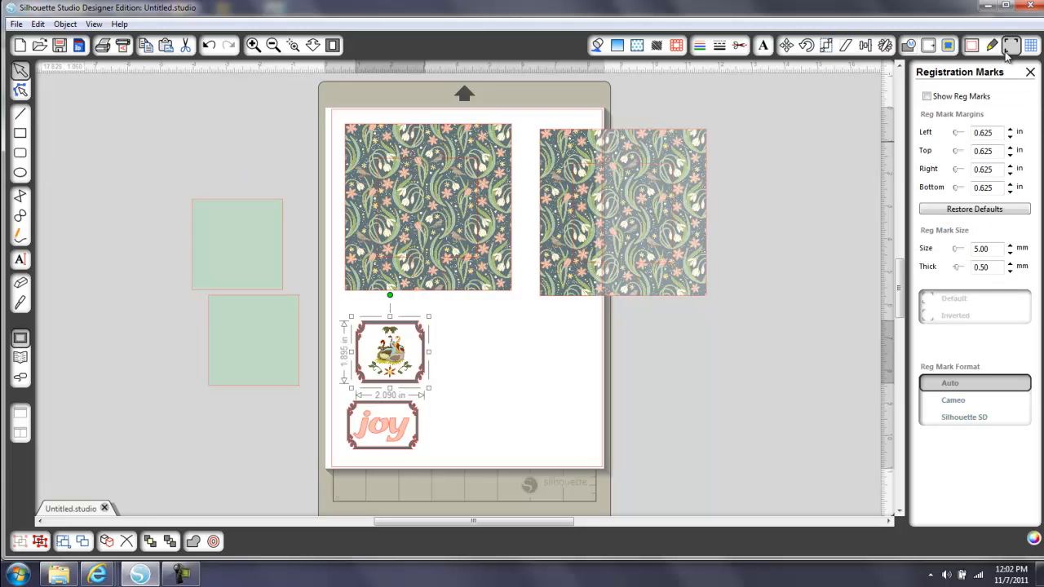
pyautogui.click(928, 96)
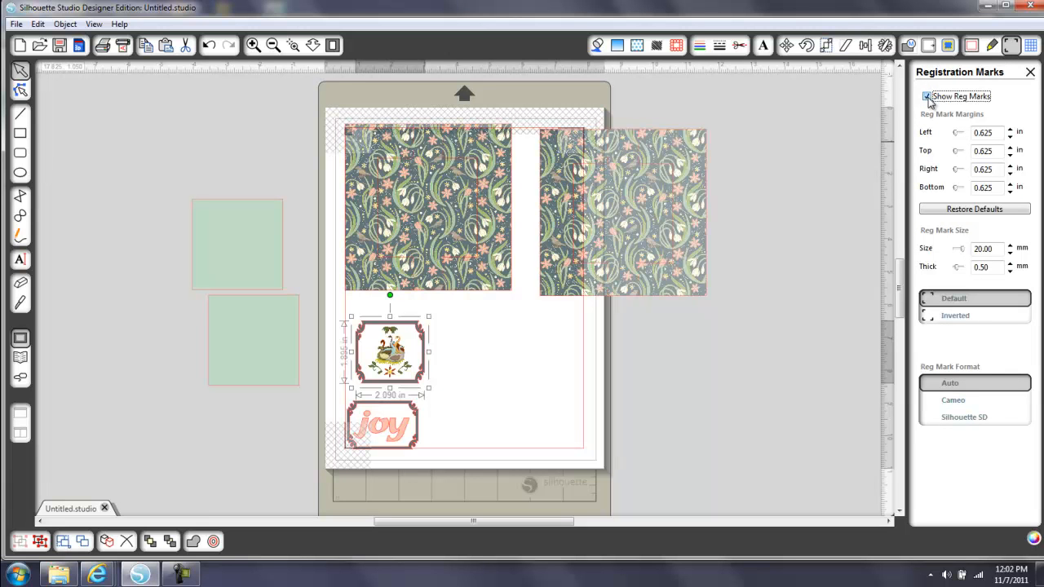
pyautogui.moveTo(673, 200); pyautogui.dragTo(796, 191)
pyautogui.moveTo(492, 259); pyautogui.dragTo(495, 271)
pyautogui.click(458, 306)
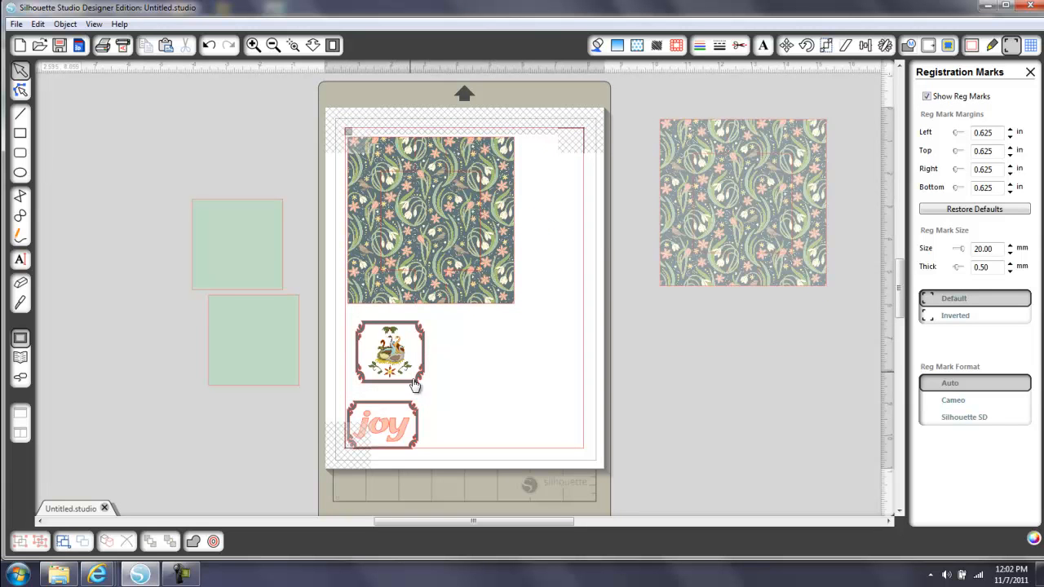
# Place one green square beside the framed geese and gather the "joy" label and spare patterned square off the page near the other green square
pyautogui.moveTo(408, 411); pyautogui.dragTo(698, 316)
pyautogui.moveTo(261, 247); pyautogui.dragTo(512, 359)
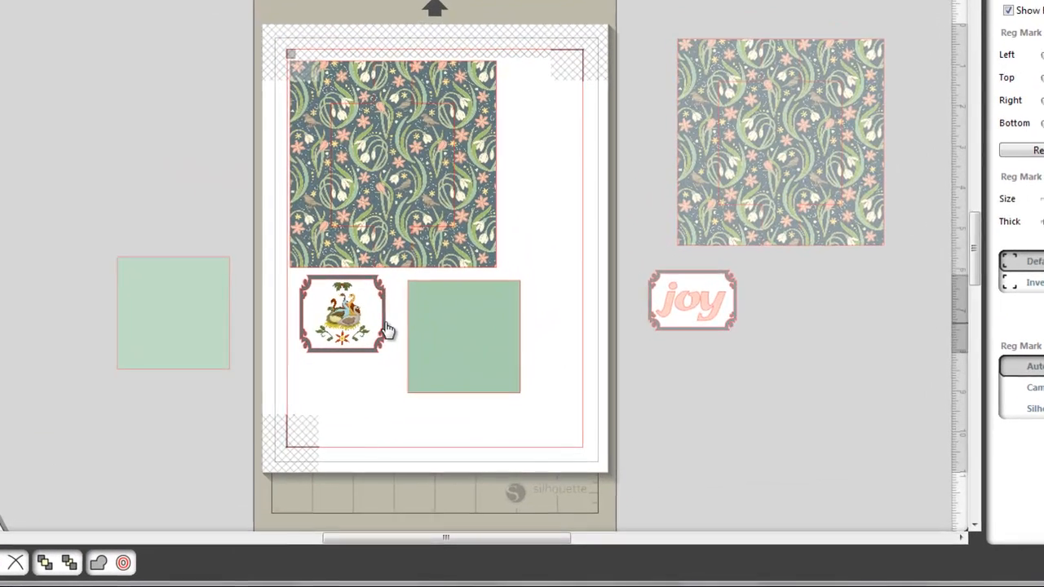
pyautogui.click(383, 195)
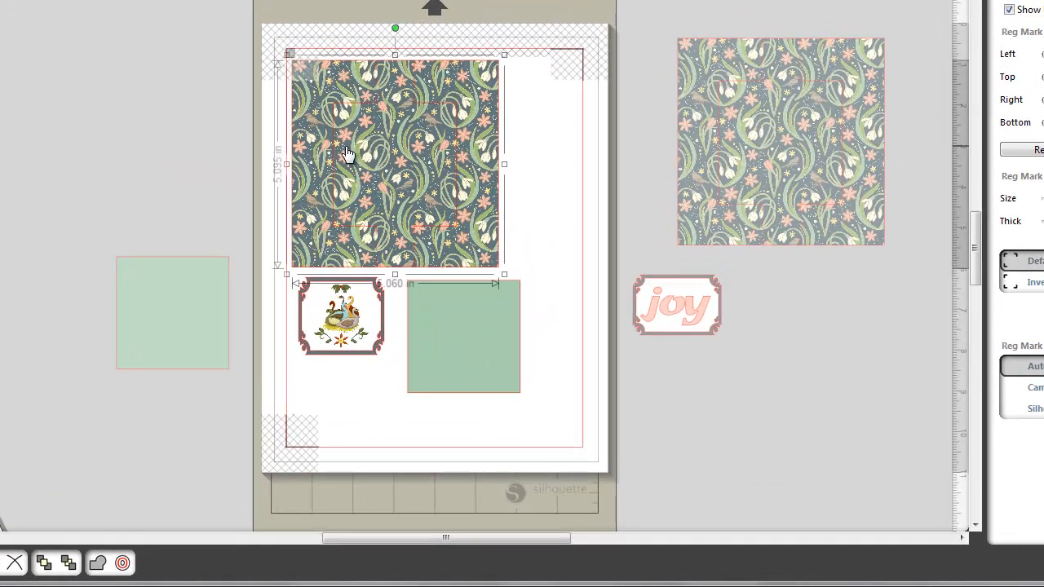
pyautogui.moveTo(734, 147); pyautogui.dragTo(76, 124)
pyautogui.moveTo(659, 302); pyautogui.dragTo(152, 432)
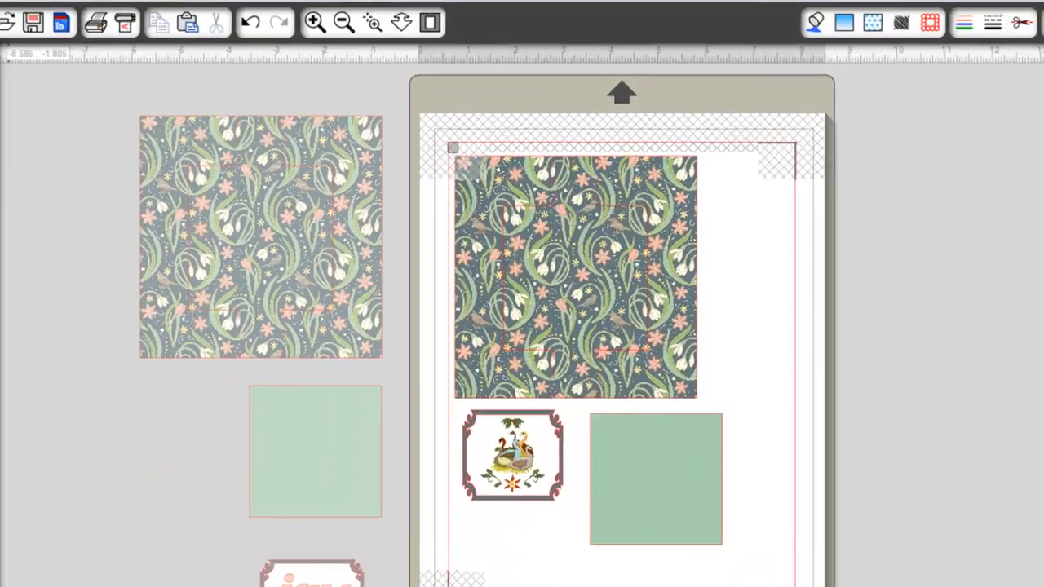
# Save the drawing as swing1, replacing the existing file
pyautogui.click(26, 35)
pyautogui.click(68, 167)
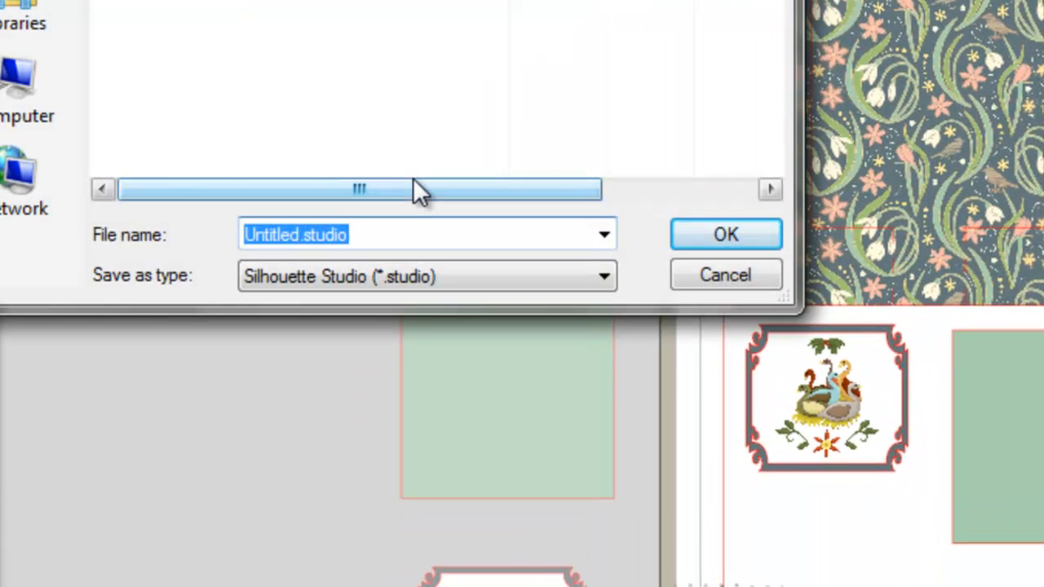
pyautogui.write('swing1')
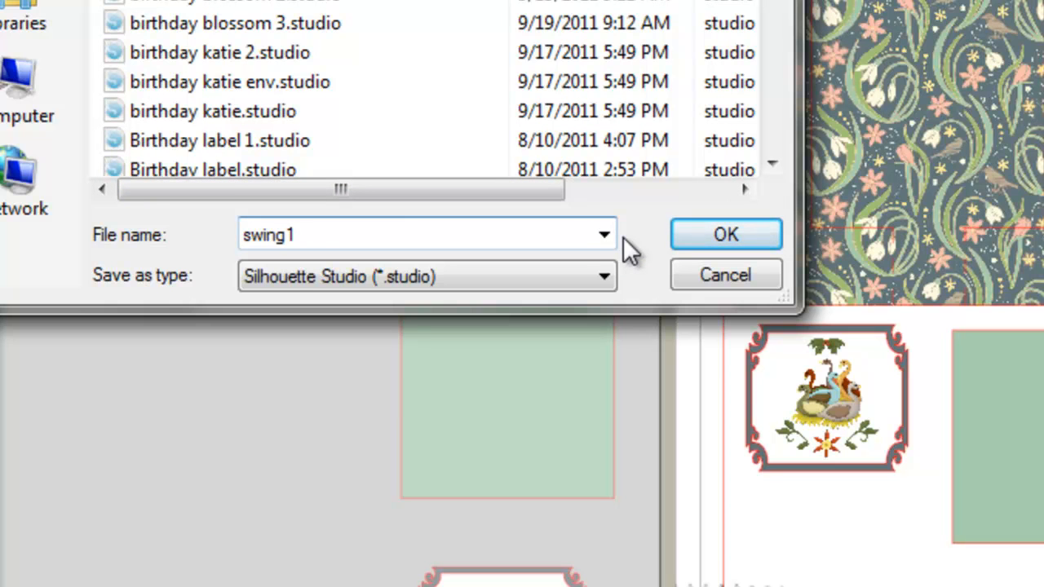
pyautogui.click(722, 237)
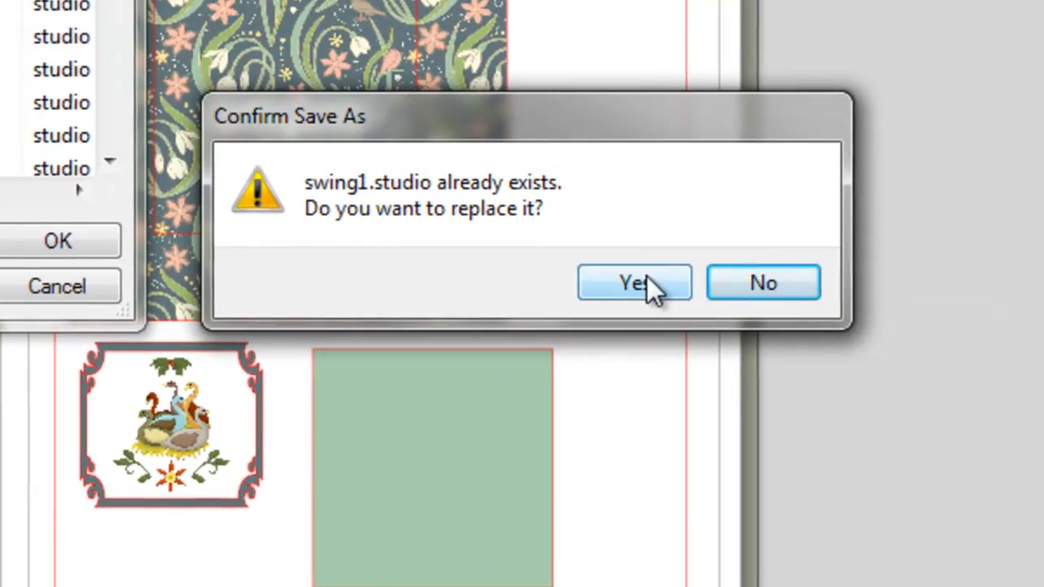
pyautogui.click(875, 280)
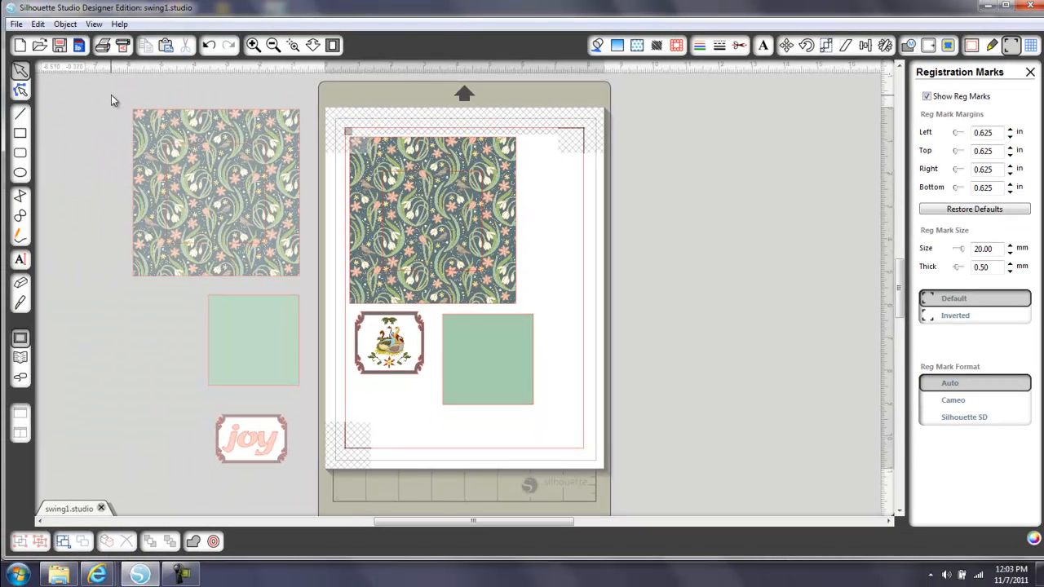
# Copy the three off-page pieces and create a new drawing
pyautogui.moveTo(113, 99); pyautogui.dragTo(320, 499)
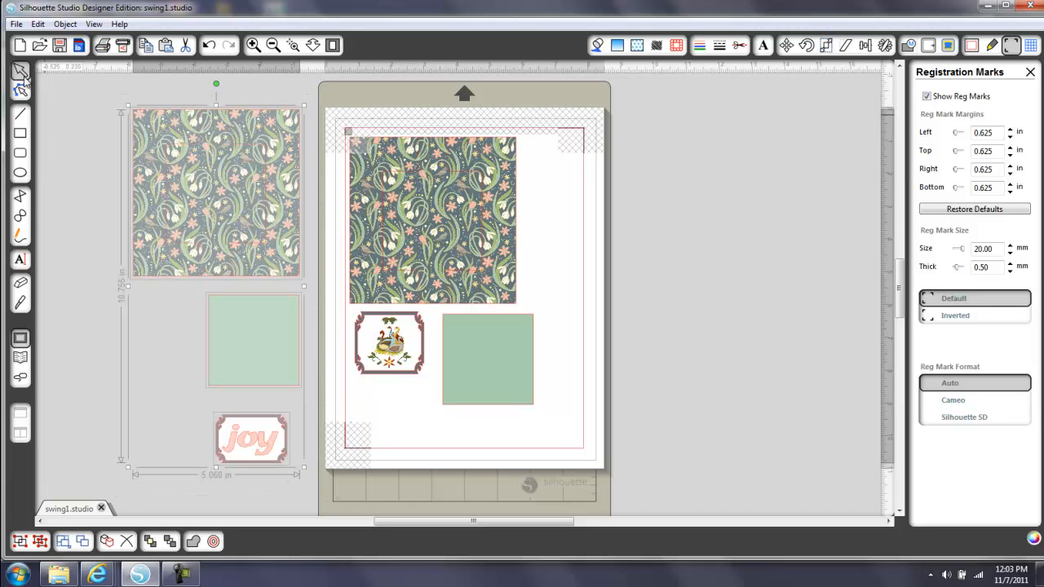
pyautogui.click(15, 26)
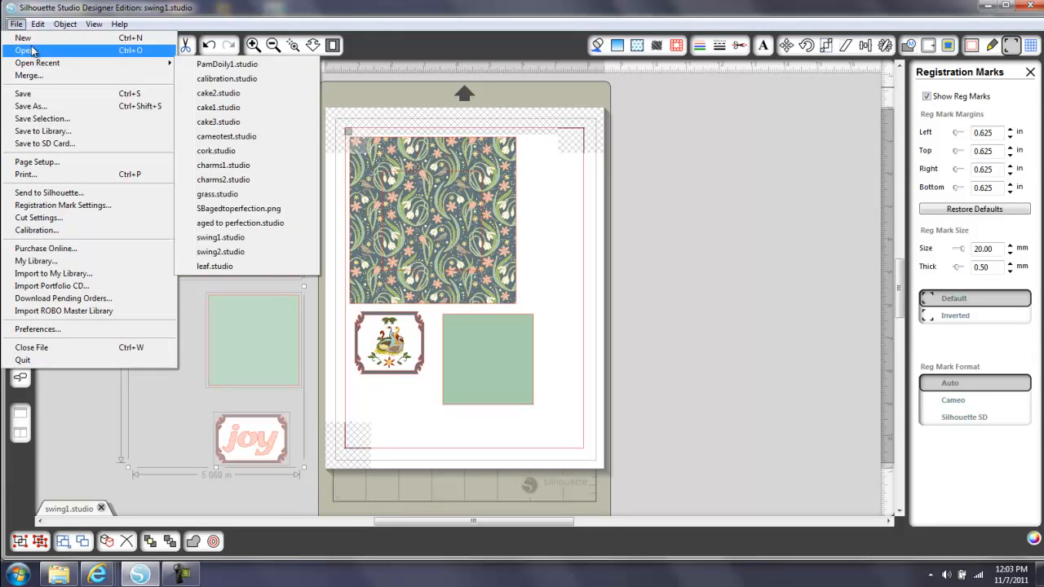
pyautogui.click(25, 38)
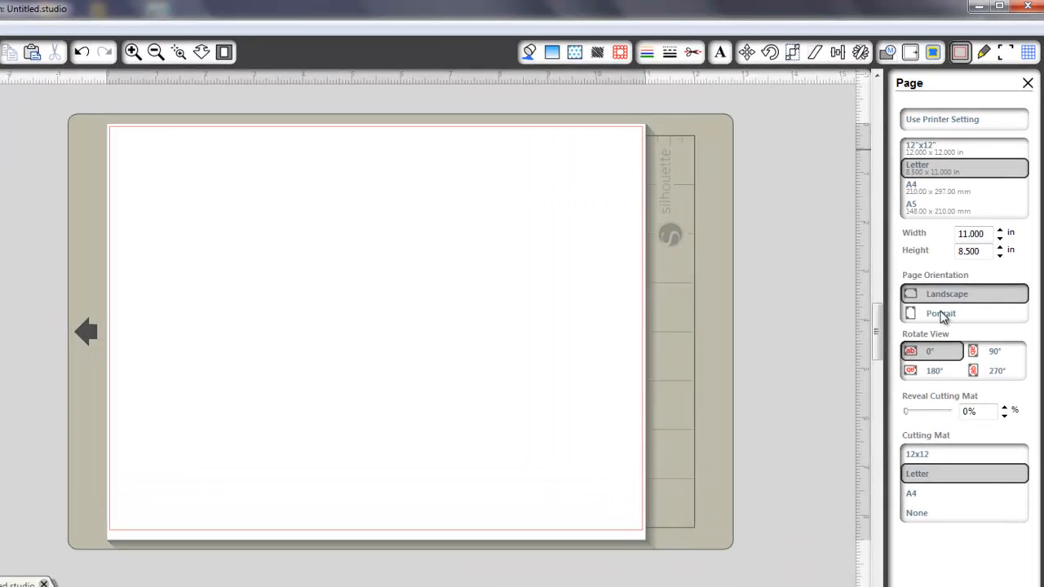
# Set the new page to portrait orientation and show its registration marks
pyautogui.click(955, 273)
pyautogui.click(1011, 45)
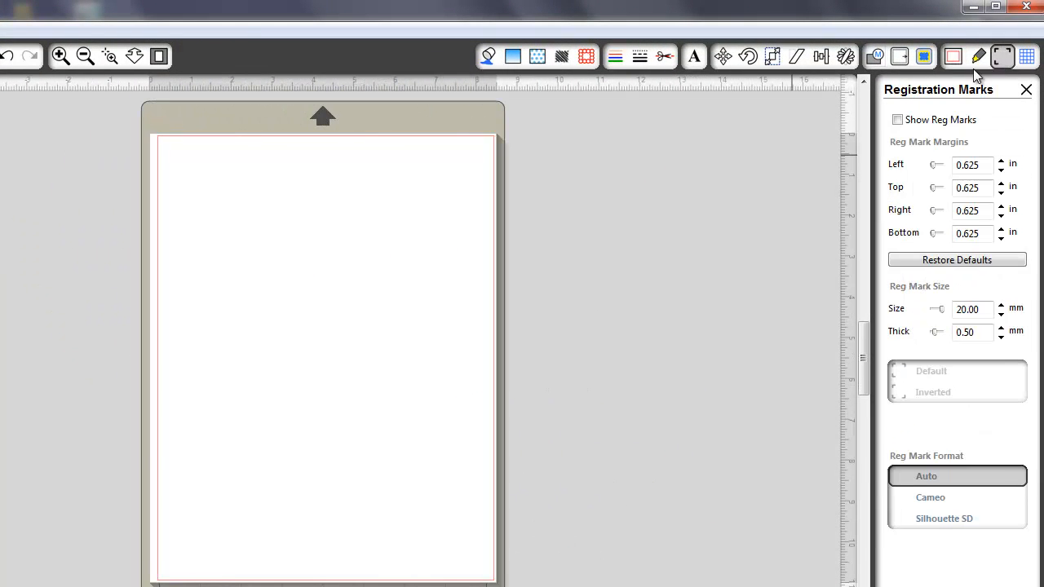
pyautogui.click(898, 119)
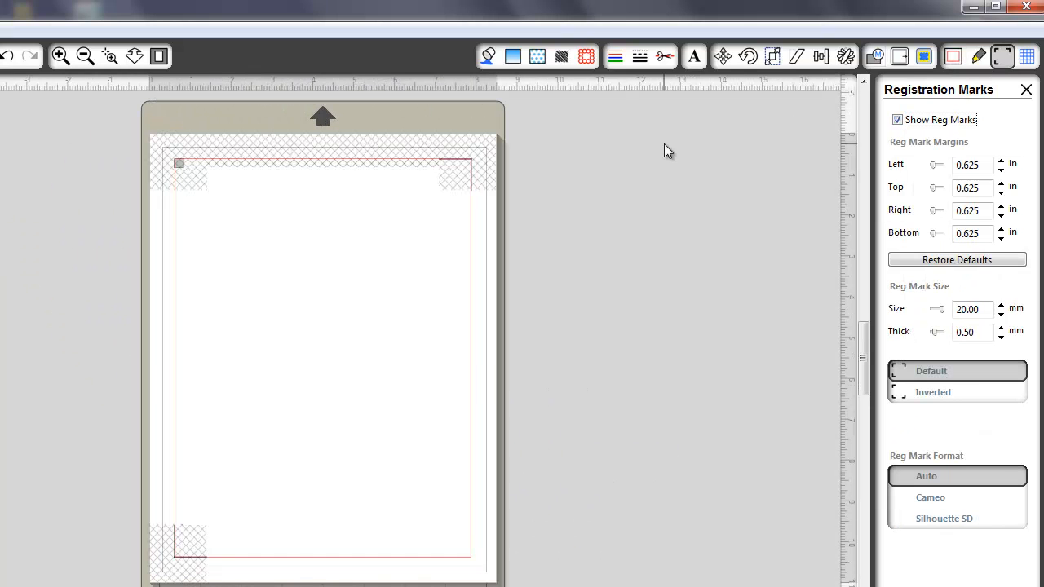
# Paste the copied pieces and arrange the patterned square, green square and "joy" label inside the registration mark area
pyautogui.hotkey('ctrl', 'v')
pyautogui.moveTo(96, 172); pyautogui.dragTo(380, 204)
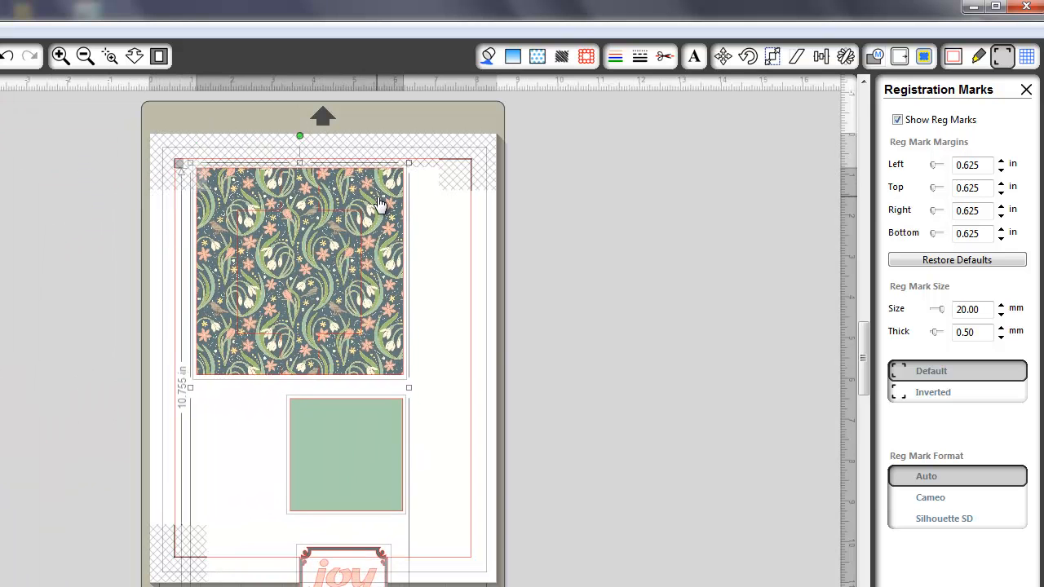
pyautogui.click(490, 350)
pyautogui.moveTo(354, 423); pyautogui.dragTo(252, 420)
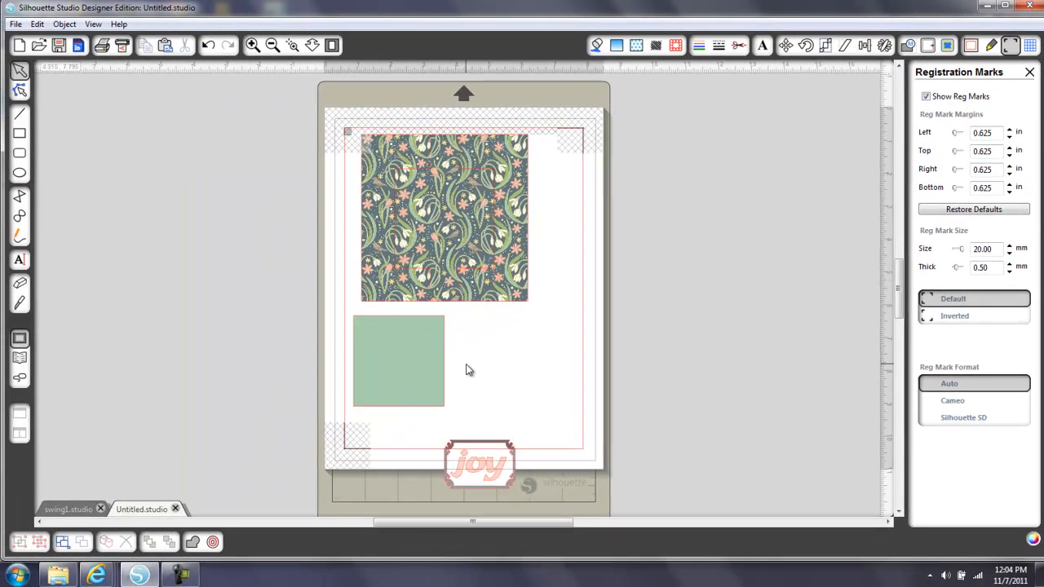
pyautogui.moveTo(479, 475); pyautogui.dragTo(527, 330)
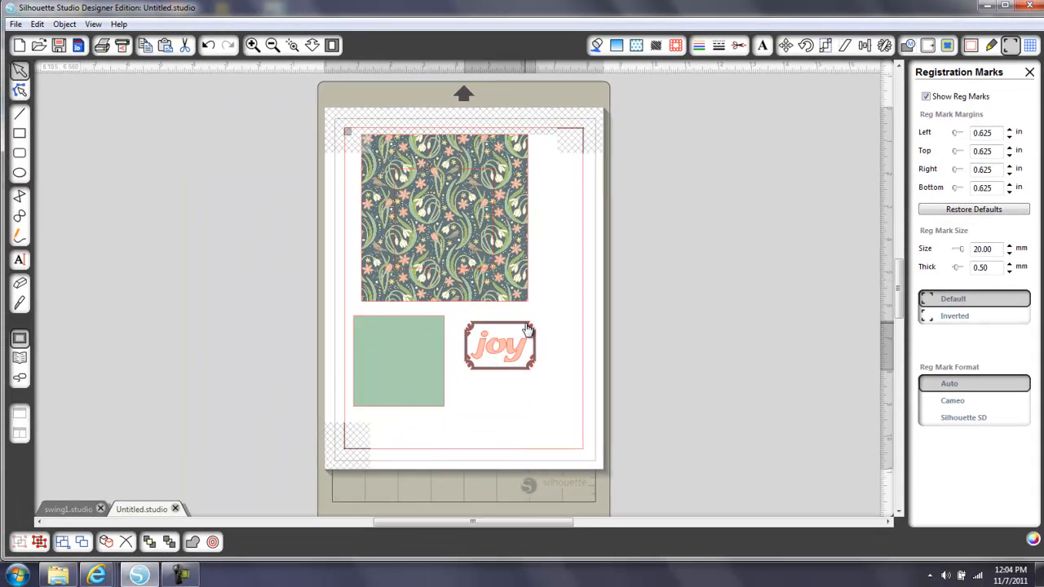
pyautogui.click(527, 329)
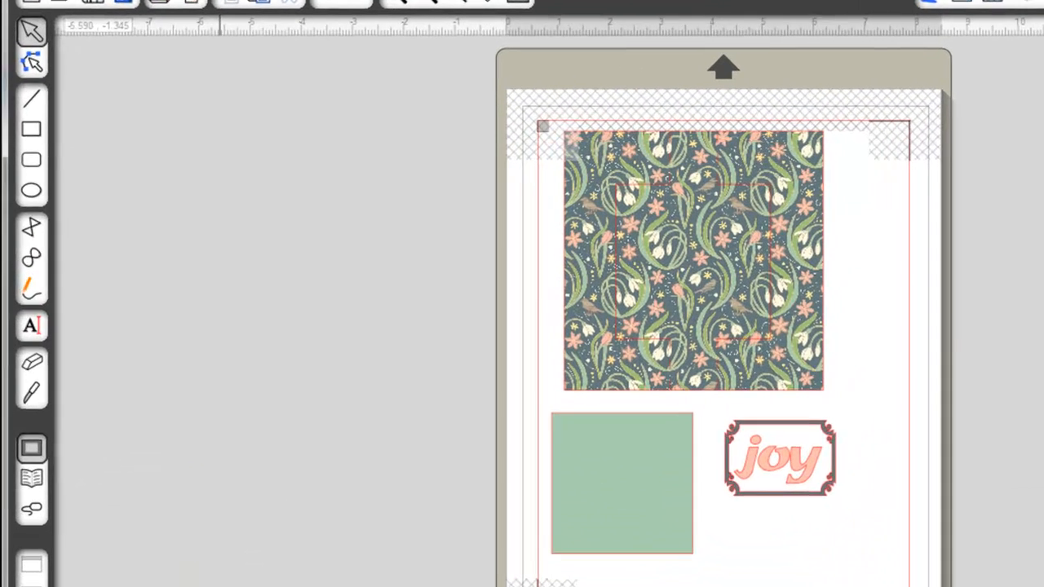
# Save the second drawing as swing2, replacing the existing file
pyautogui.click(15, 24)
pyautogui.click(61, 87)
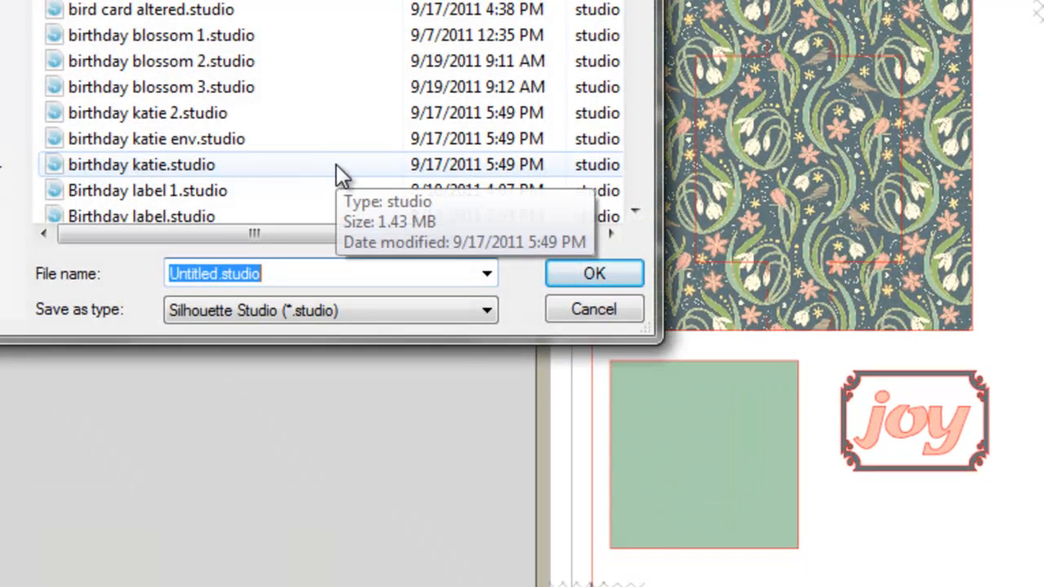
pyautogui.write('swing2')
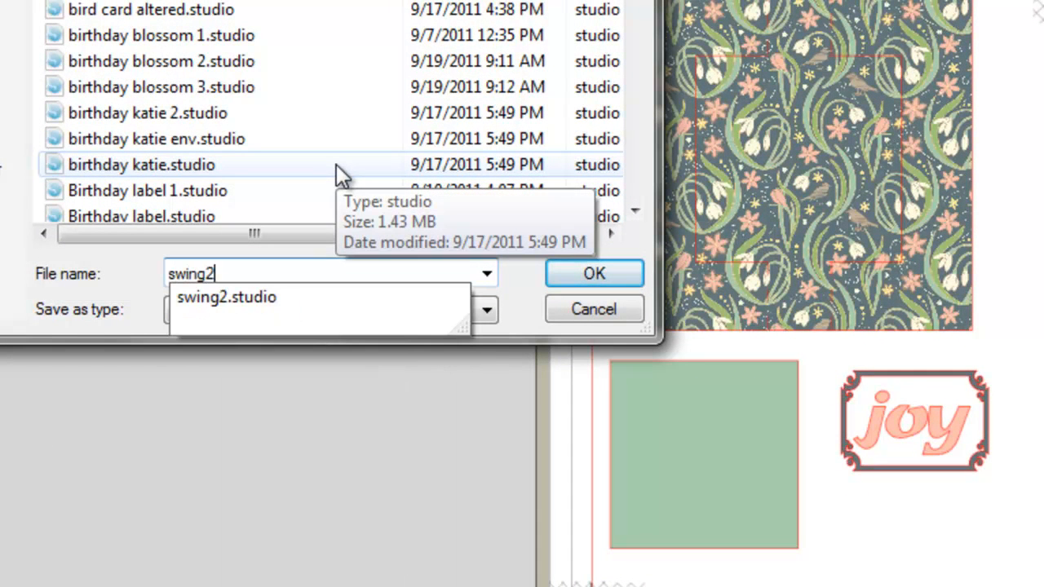
pyautogui.click(595, 275)
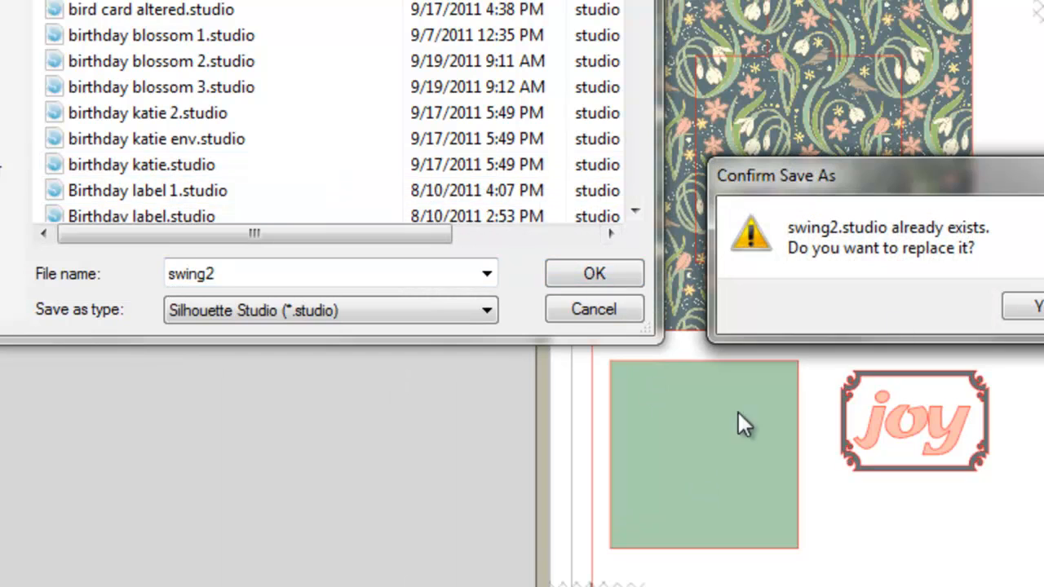
pyautogui.click(1040, 308)
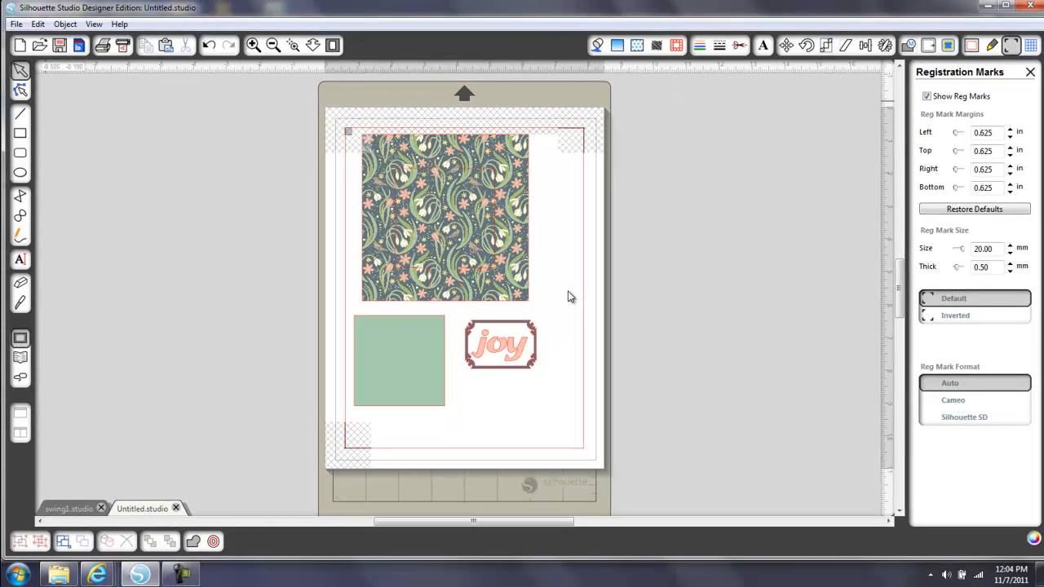